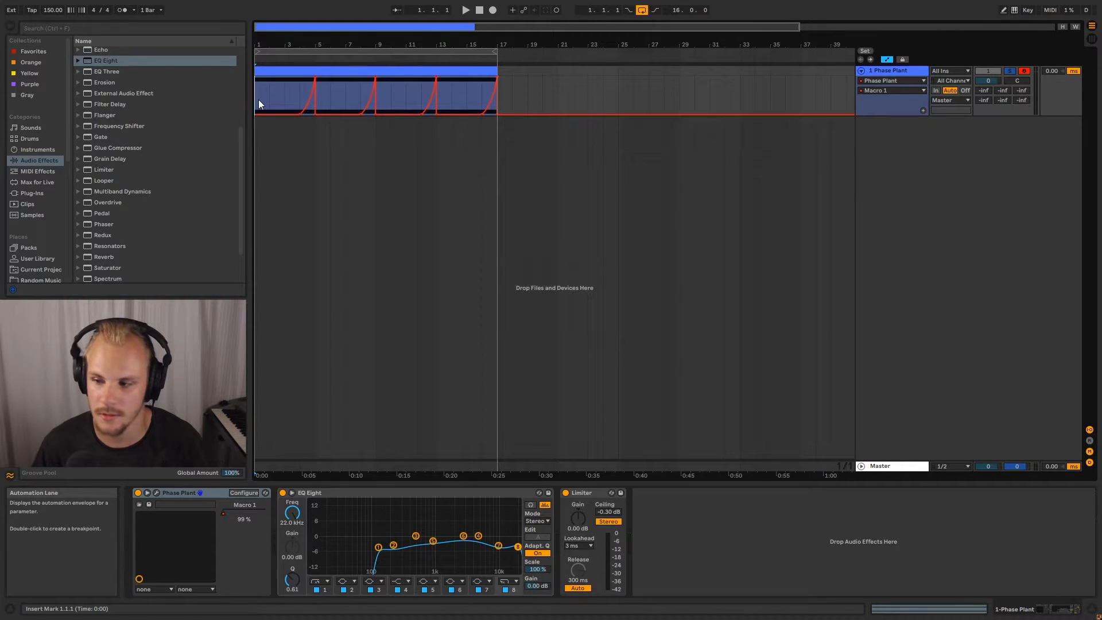
Play back the arrangement to hear the finished sound, and open the Phase Plant instrument on track 1
{"action": "key", "text": "space"}
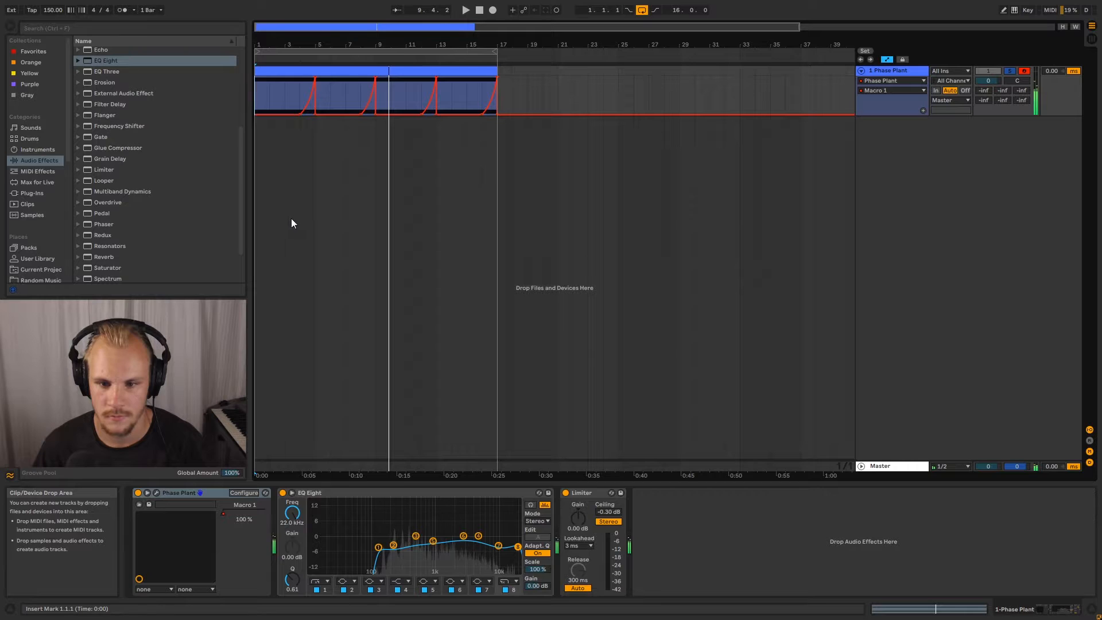
{"action": "left_click", "coordinate": [156, 493]}
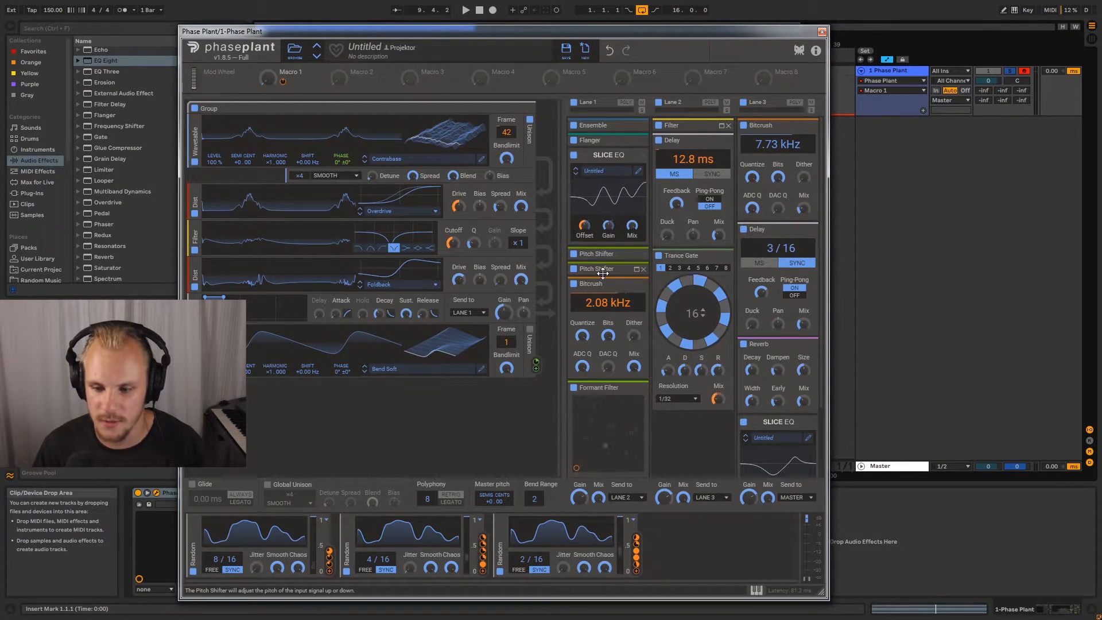
Bypass both Pitch Shifters, the Slice EQ, the Flanger and the Ensemble in Lane 1
{"action": "left_click", "coordinate": [574, 269]}
{"action": "left_click", "coordinate": [573, 254]}
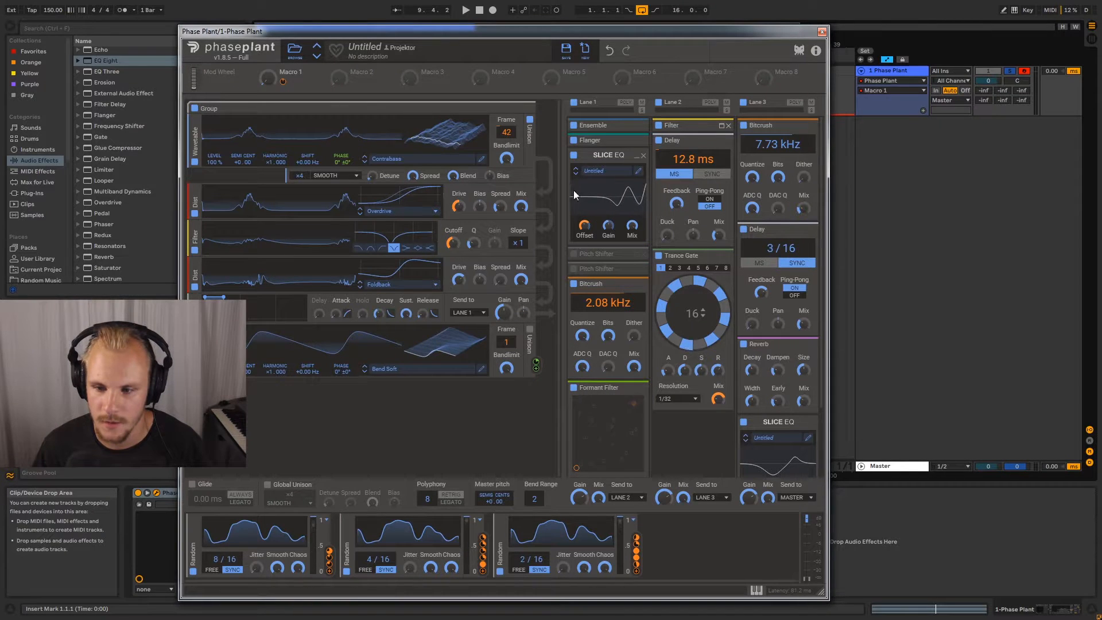
{"action": "left_click", "coordinate": [573, 155]}
{"action": "left_click", "coordinate": [574, 140]}
{"action": "left_click", "coordinate": [573, 125]}
Bypass the Filter and Trance Gate in Lane 2 and the Delay, Reverb and Slice EQ in Lane 3, leaving Bitcrush on
{"action": "left_click", "coordinate": [658, 125]}
{"action": "left_click", "coordinate": [658, 255]}
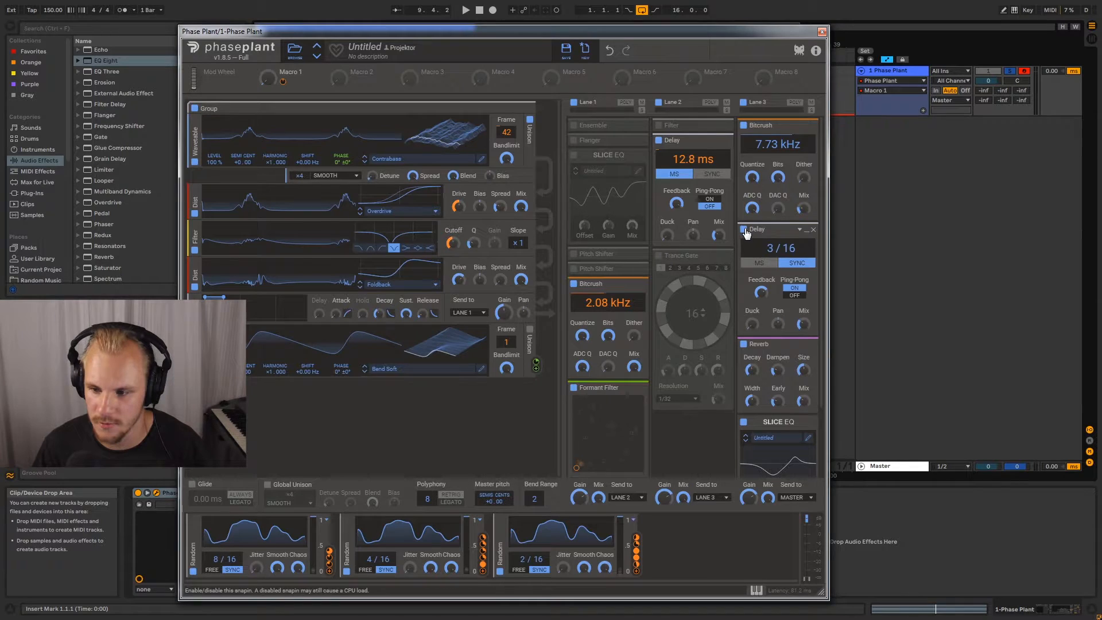
{"action": "left_click", "coordinate": [743, 229]}
{"action": "left_click", "coordinate": [743, 125]}
{"action": "left_click", "coordinate": [743, 344]}
{"action": "left_click", "coordinate": [743, 421]}
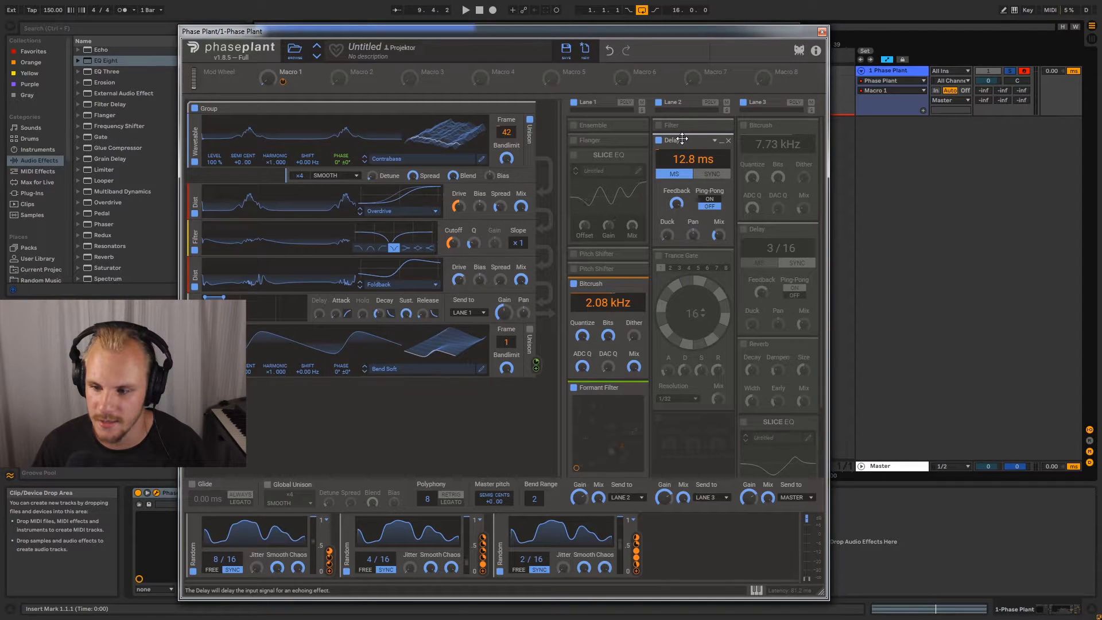
{"action": "left_click", "coordinate": [743, 125]}
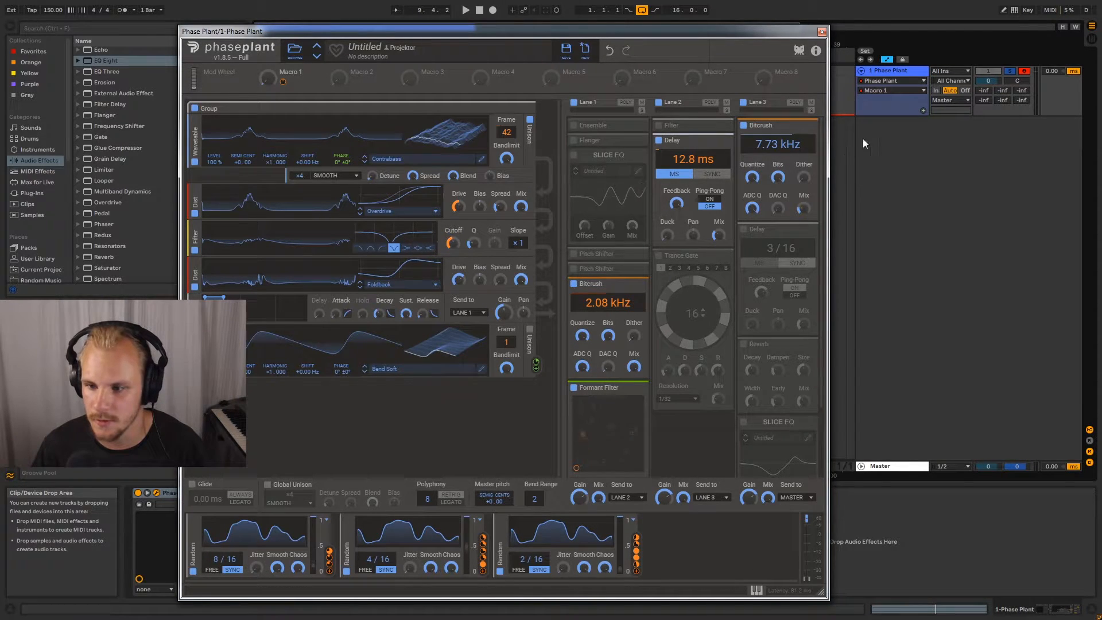
Move the plugin window clear of the arrangement and play the loop from the start to hear the stripped-down patch
{"action": "left_click_drag", "start_coordinate": [704, 31], "coordinate": [840, 121]}
{"action": "left_click", "coordinate": [363, 74]}
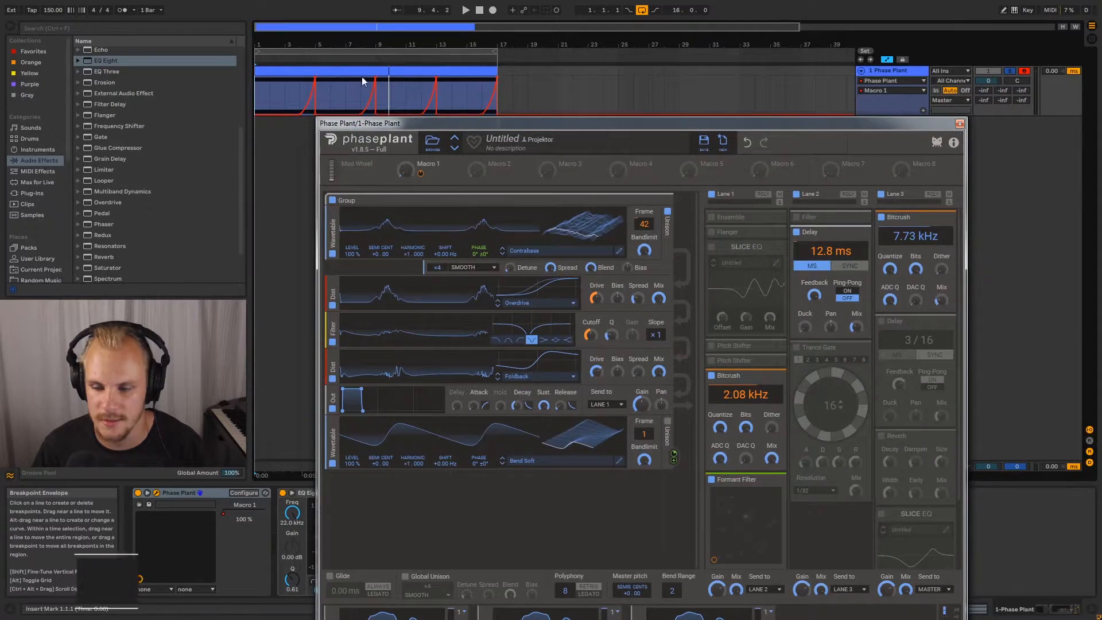
{"action": "key", "text": "space"}
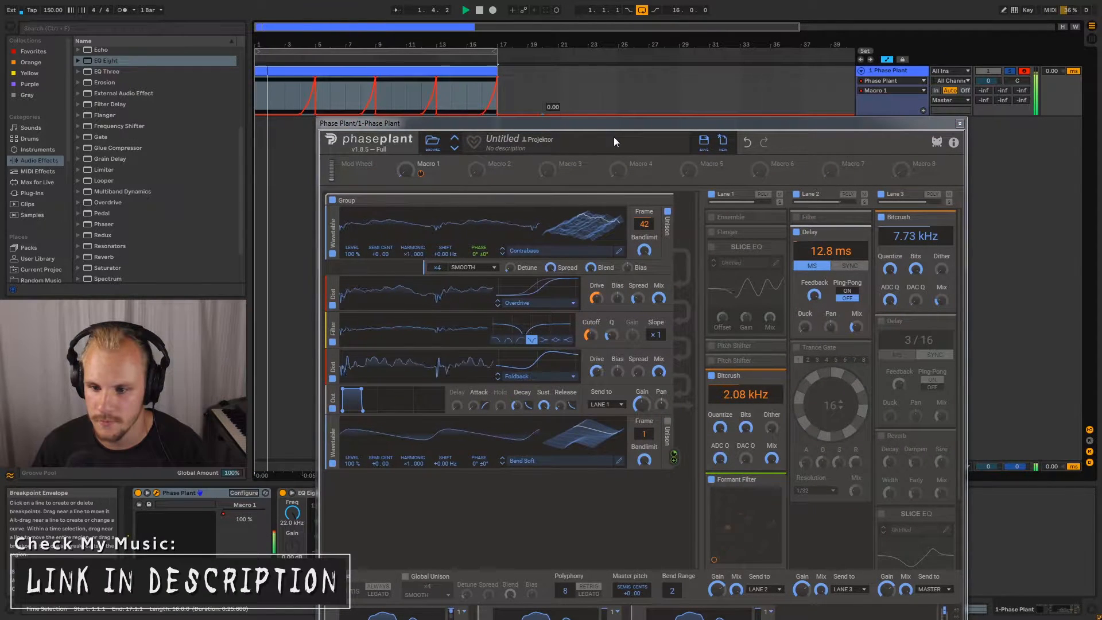
{"action": "left_click_drag", "start_coordinate": [602, 124], "coordinate": [580, 83]}
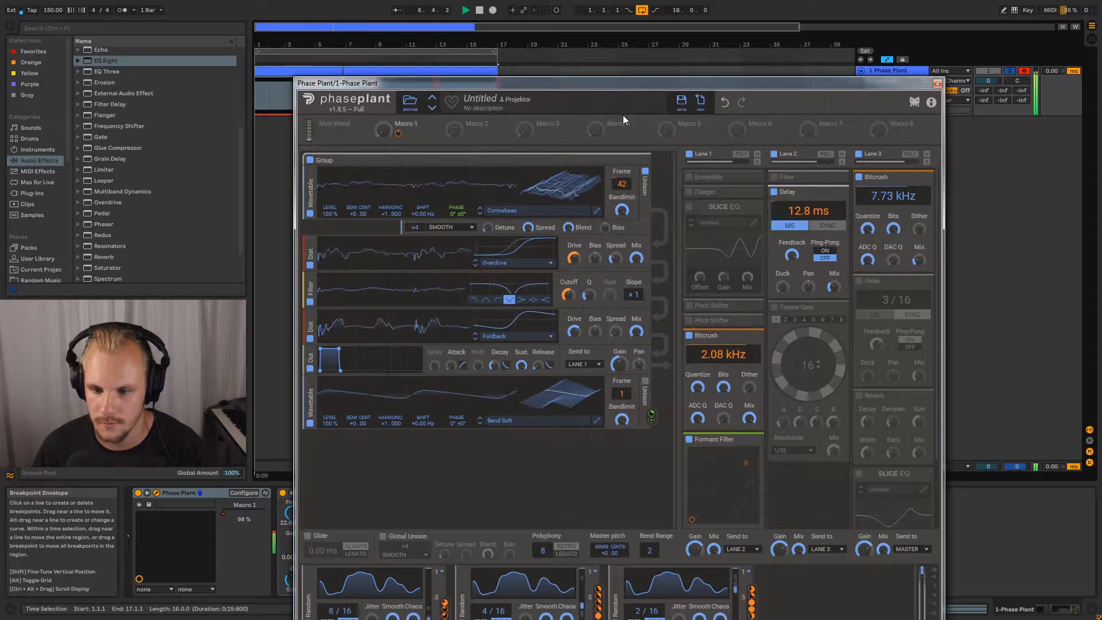
{"action": "key", "text": "space"}
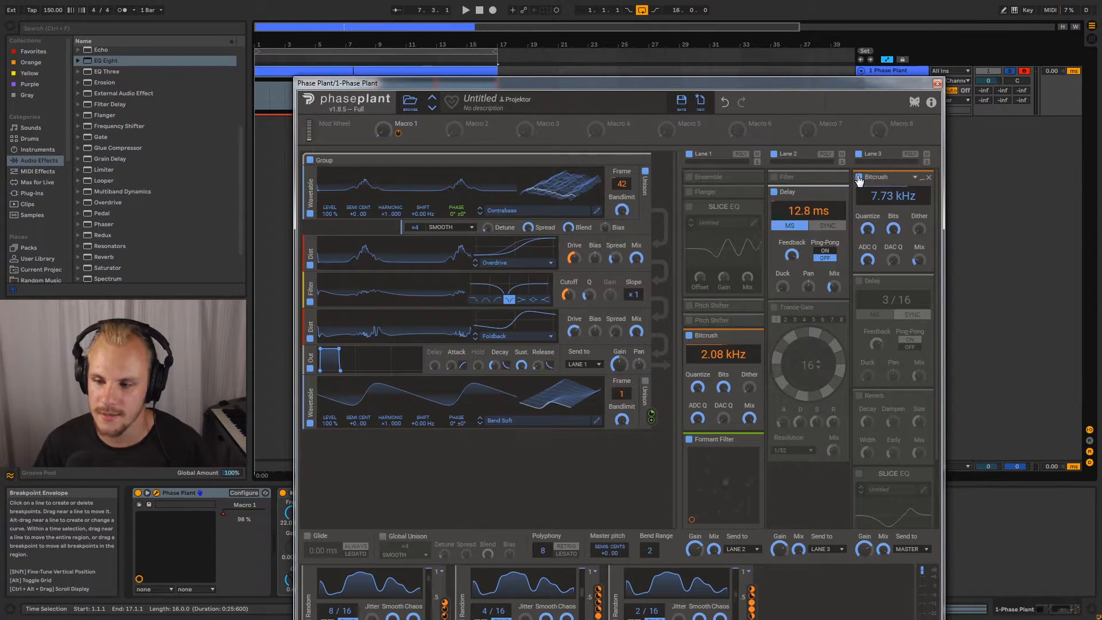
{"action": "left_click_drag", "start_coordinate": [695, 84], "coordinate": [678, 55]}
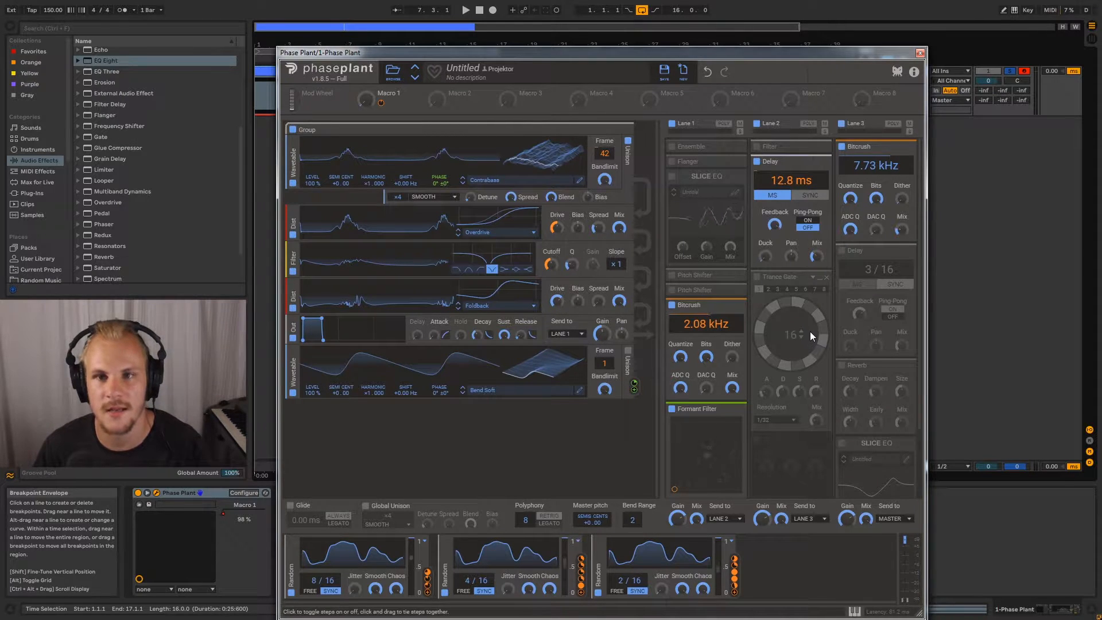
Re-enable the Slice EQ, Flanger, Ensemble and both Pitch Shifters in Lane 1
{"action": "left_click", "coordinate": [672, 177]}
{"action": "left_click", "coordinate": [672, 162]}
{"action": "left_click", "coordinate": [671, 147]}
{"action": "left_click", "coordinate": [672, 276]}
{"action": "left_click", "coordinate": [672, 290]}
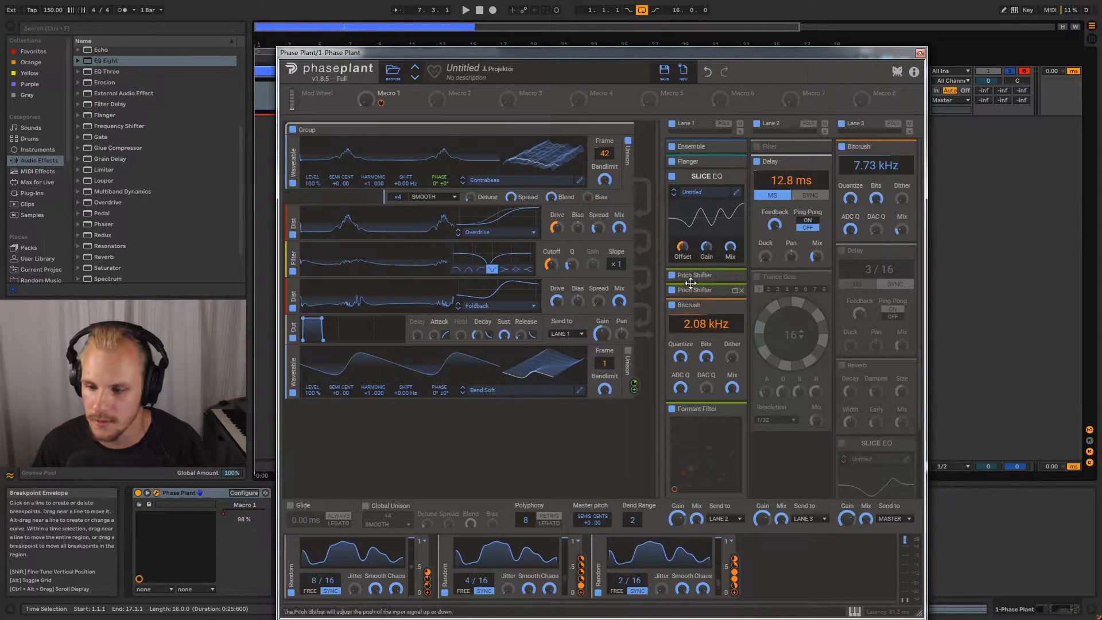
Re-enable the Trance Gate and Filter in Lane 2 and the Delay, Reverb and Slice EQ in Lane 3, and close the plugin window
{"action": "left_click", "coordinate": [757, 277]}
{"action": "left_click", "coordinate": [757, 147]}
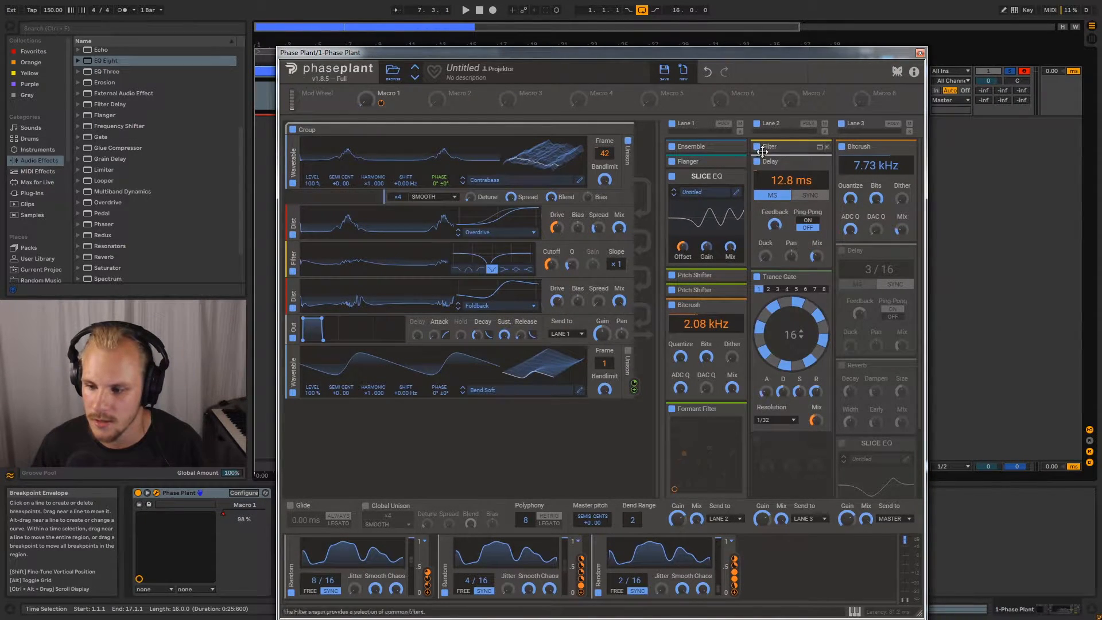
{"action": "left_click", "coordinate": [842, 250]}
{"action": "left_click", "coordinate": [842, 365]}
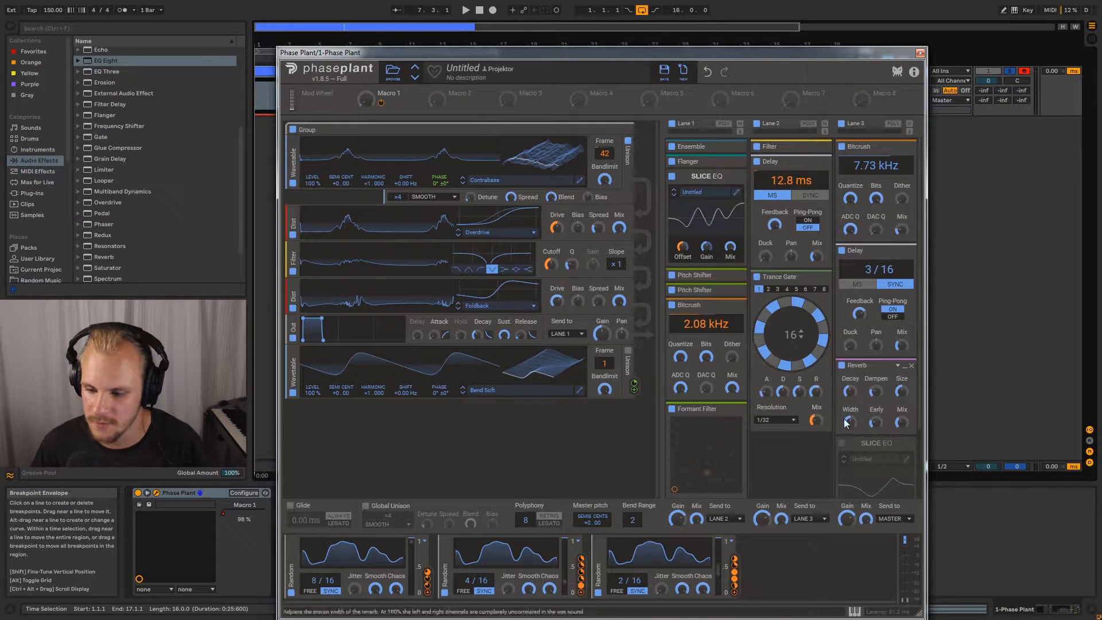
{"action": "left_click", "coordinate": [842, 443]}
{"action": "left_click", "coordinate": [918, 53]}
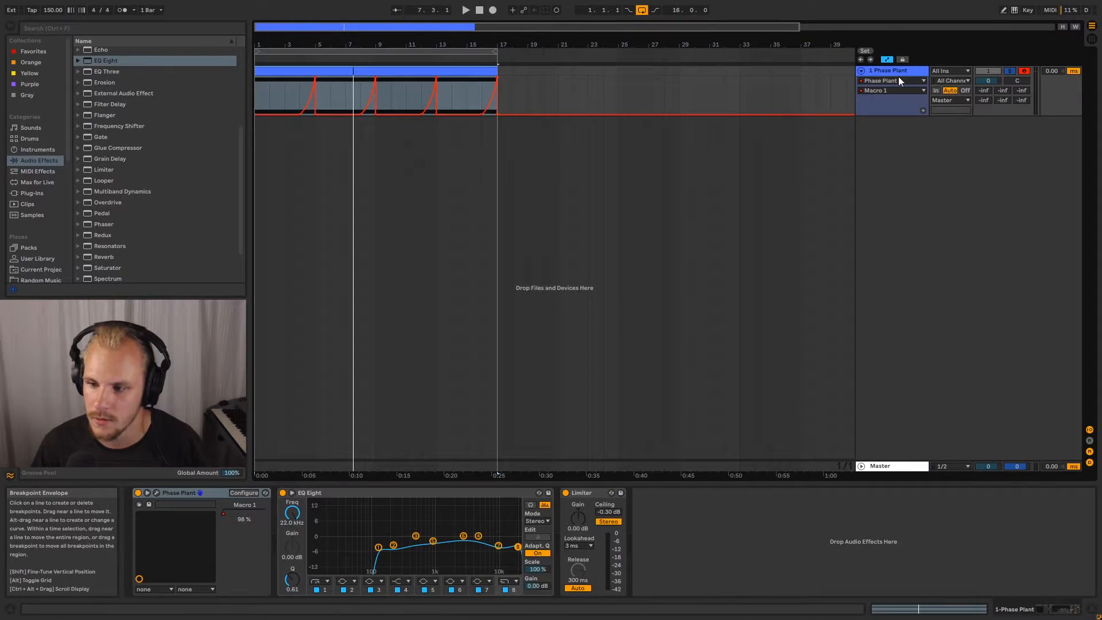
Fold the Phase Plant track, insert a new MIDI track below it and load Phase Plant onto the new track
{"action": "left_click", "coordinate": [861, 70]}
{"action": "right_click", "coordinate": [889, 114]}
{"action": "left_click", "coordinate": [917, 125]}
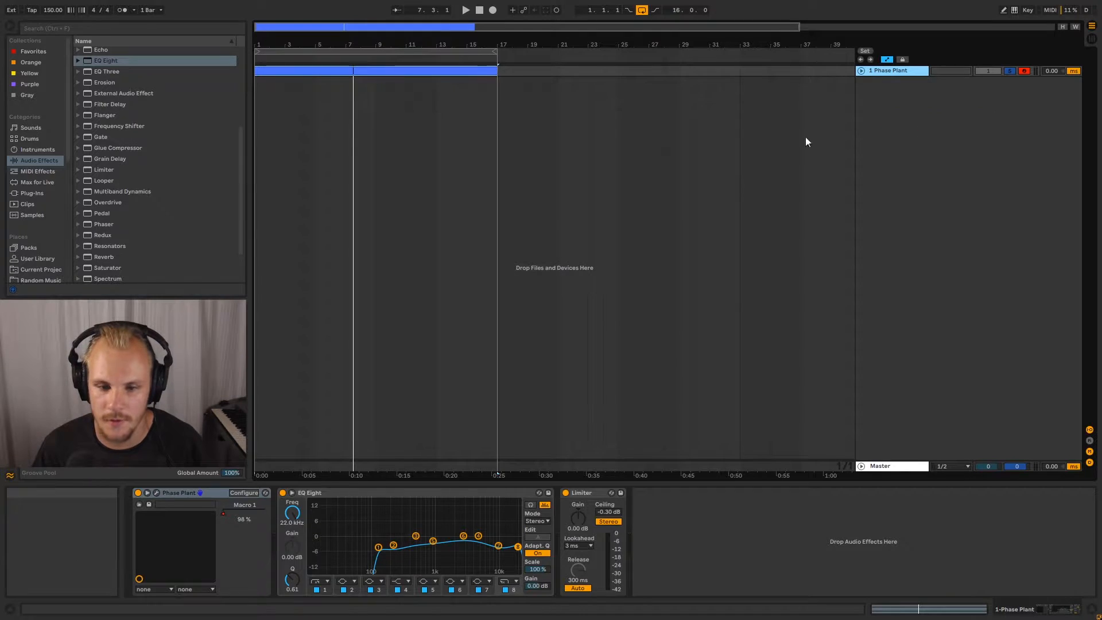
{"action": "left_click", "coordinate": [23, 193]}
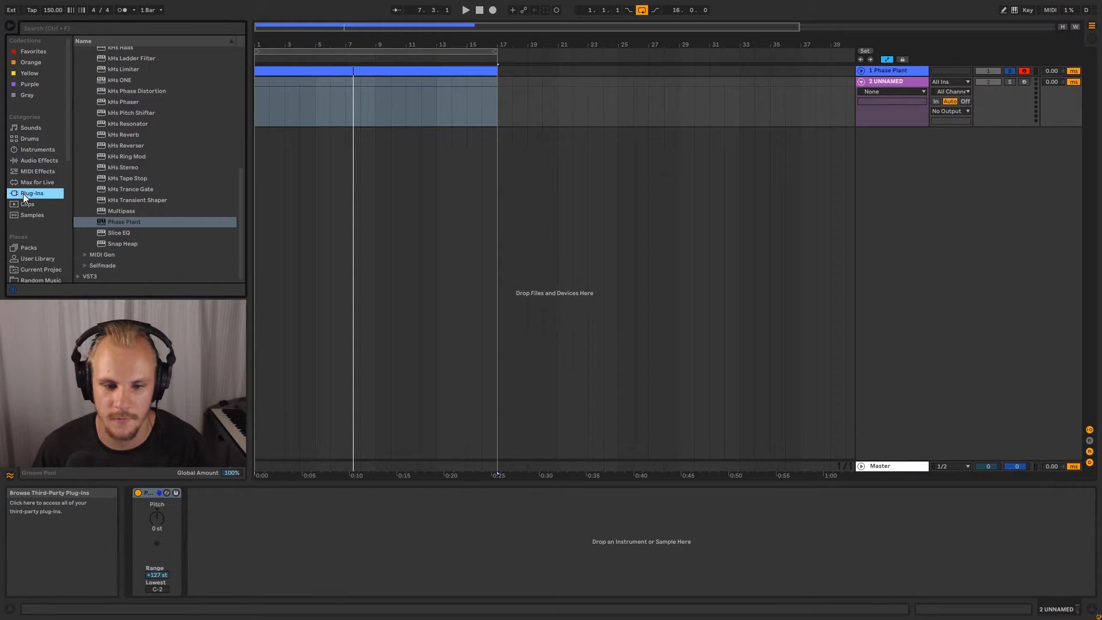
{"action": "left_click_drag", "start_coordinate": [106, 222], "coordinate": [349, 111]}
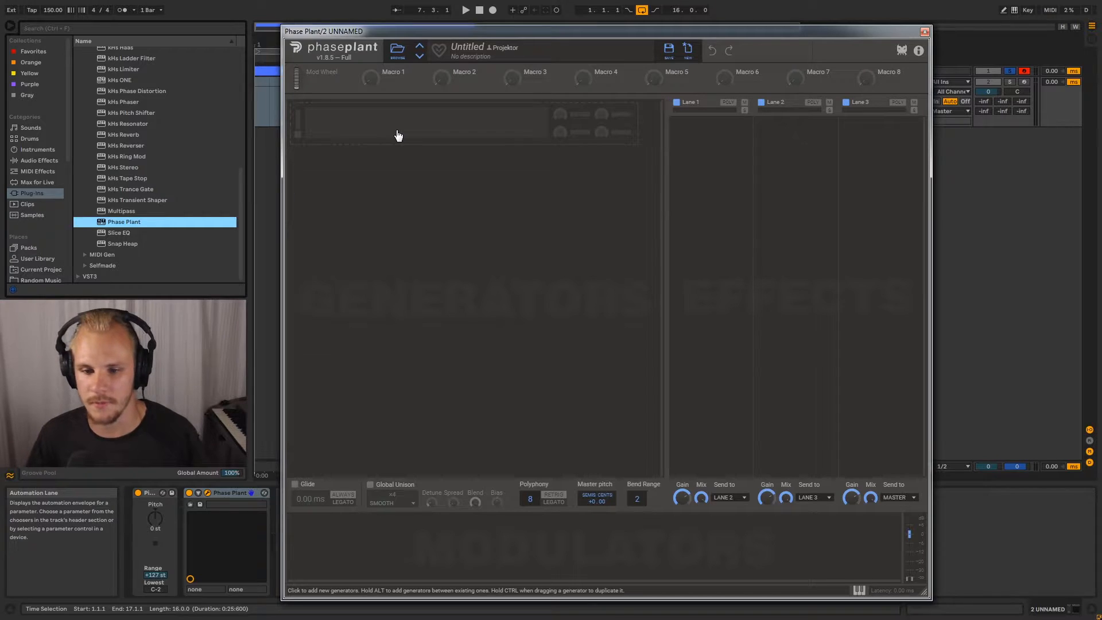
Add a Wavetable generator and load the Woodwinds wavetable from the factory Acoustic folder
{"action": "left_click", "coordinate": [455, 131]}
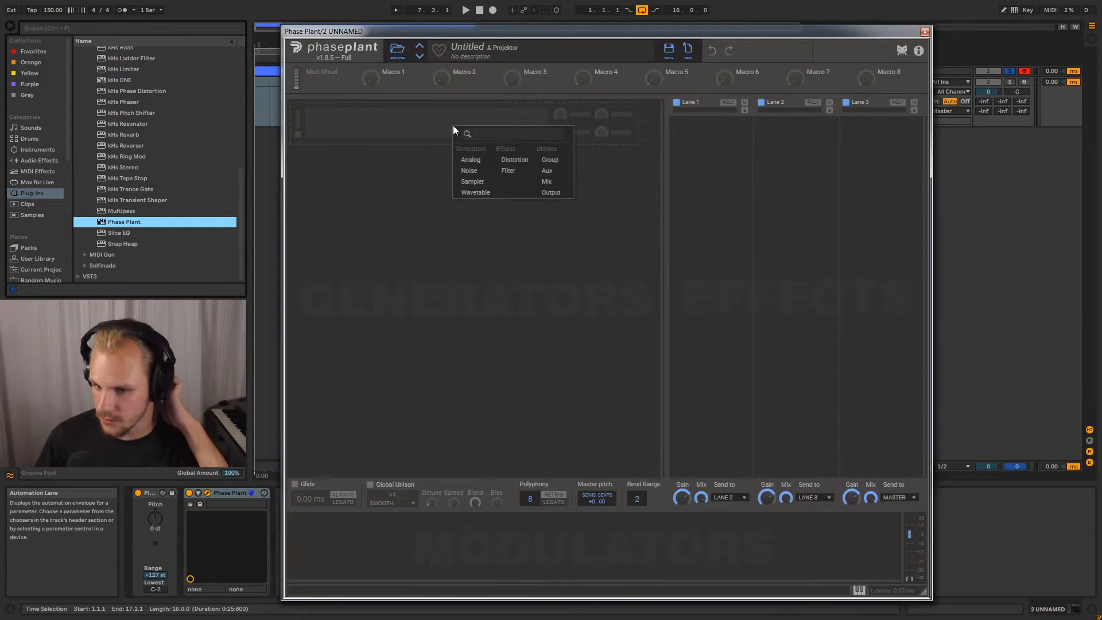
{"action": "left_click", "coordinate": [478, 193]}
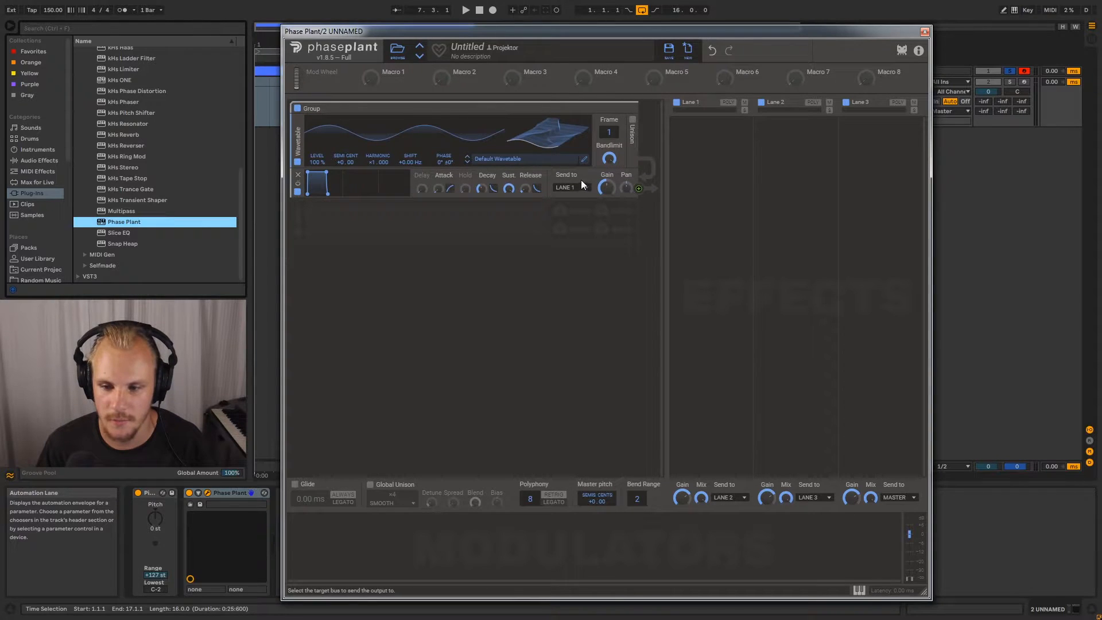
{"action": "left_click", "coordinate": [536, 164]}
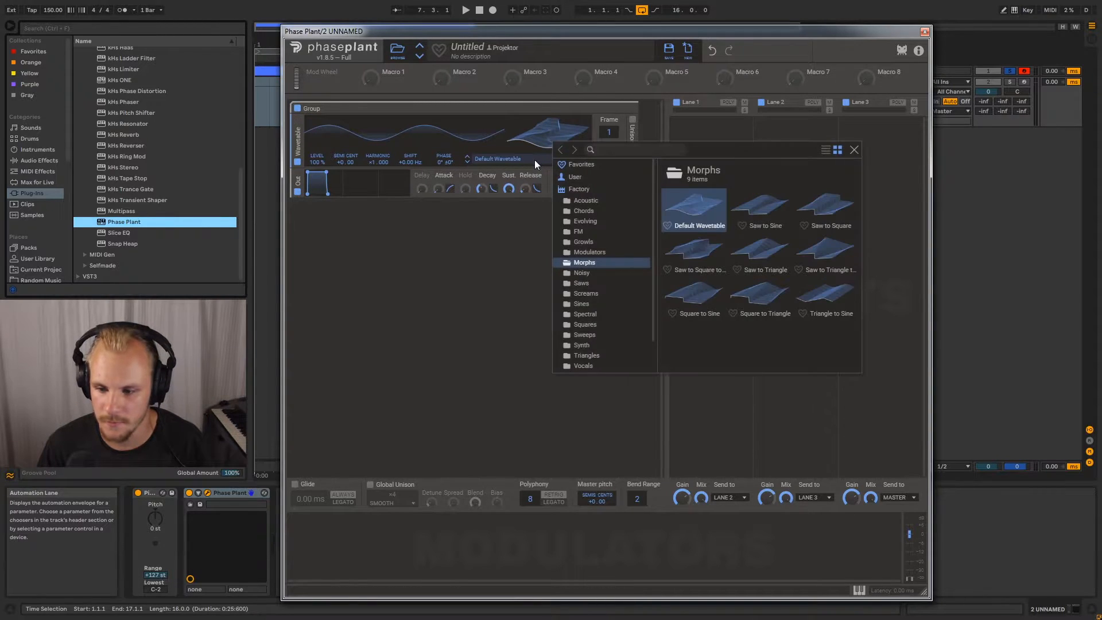
{"action": "left_click", "coordinate": [588, 202]}
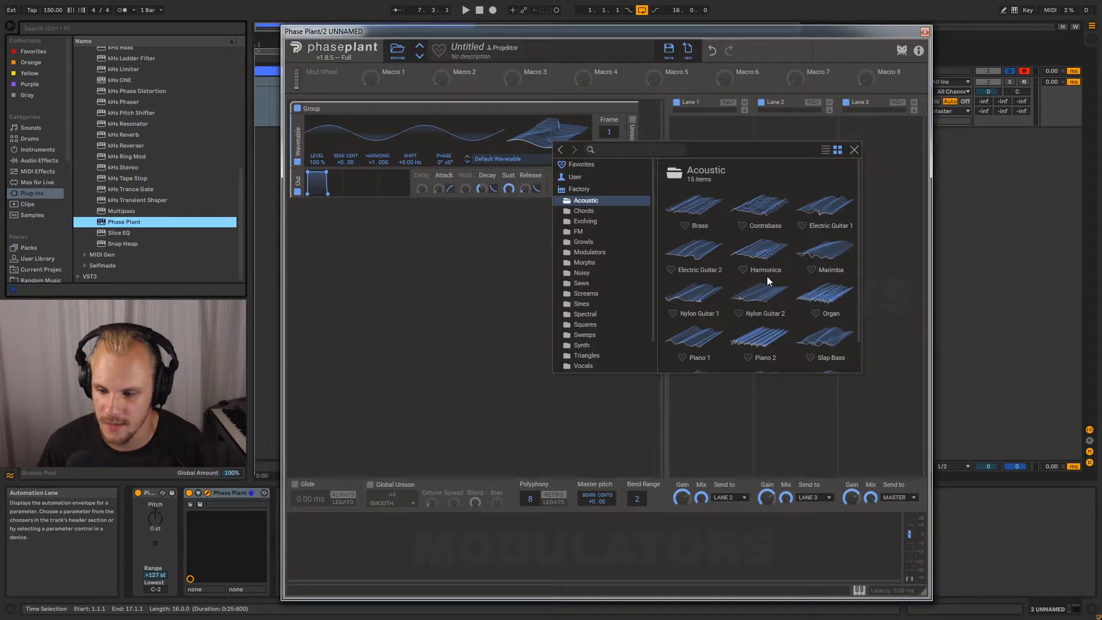
{"action": "scroll", "coordinate": [781, 287], "scroll_direction": "down", "scroll_amount": 1}
{"action": "left_click", "coordinate": [816, 343]}
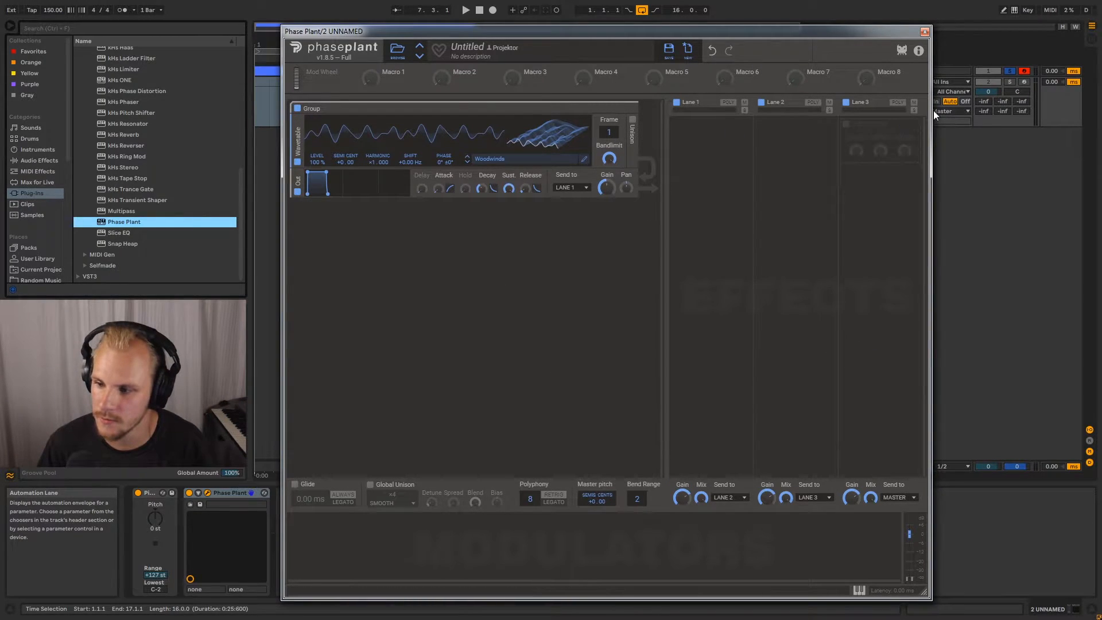
Arm and solo the new track, audition different wavetable frames and set the Frame to 9
{"action": "left_click", "coordinate": [1024, 82]}
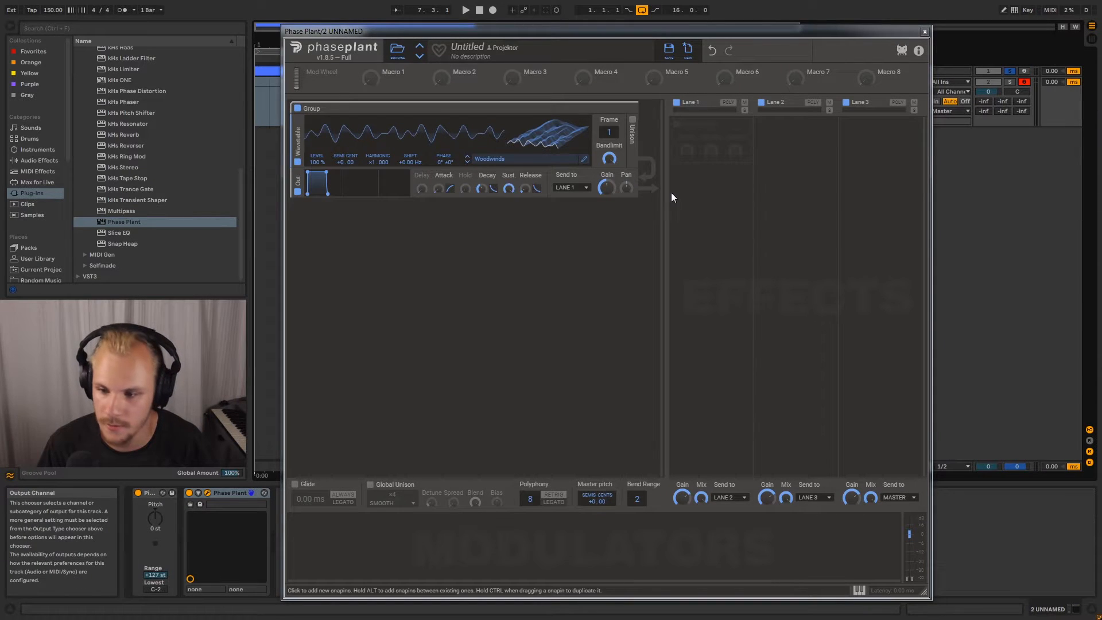
{"action": "left_click_drag", "start_coordinate": [609, 133], "coordinate": [610, 109]}
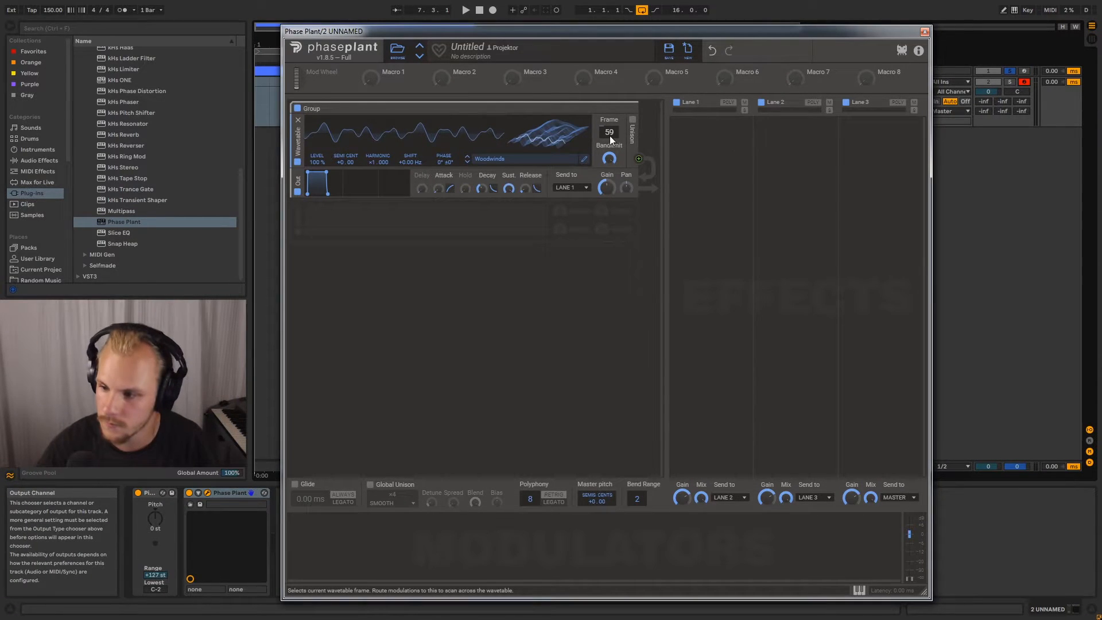
{"action": "left_click", "coordinate": [1008, 81]}
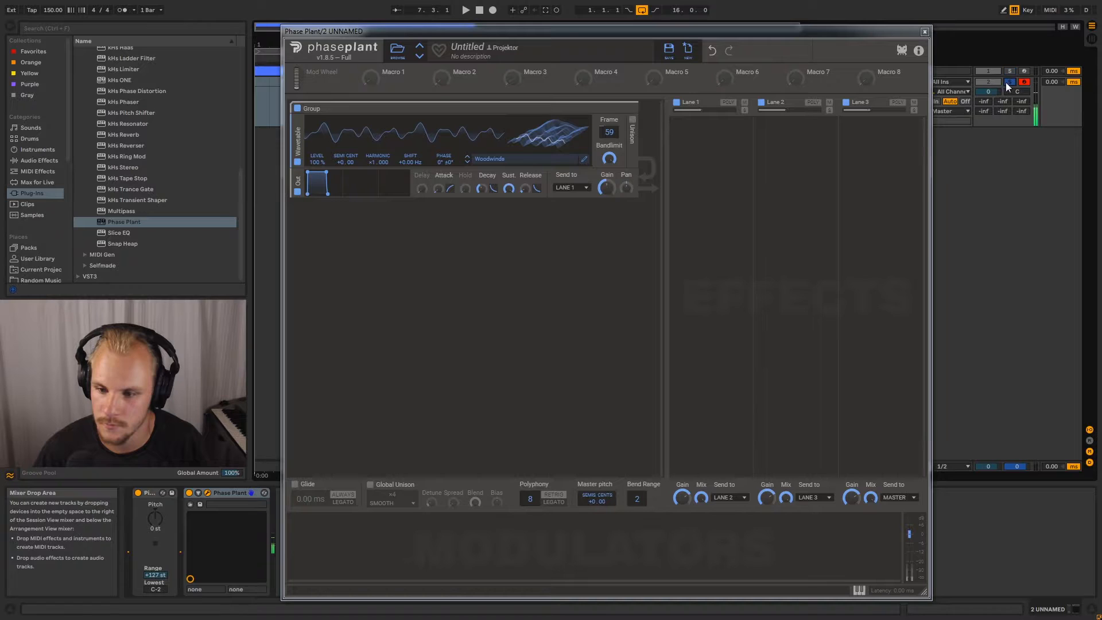
{"action": "left_click_drag", "start_coordinate": [610, 133], "coordinate": [609, 78]}
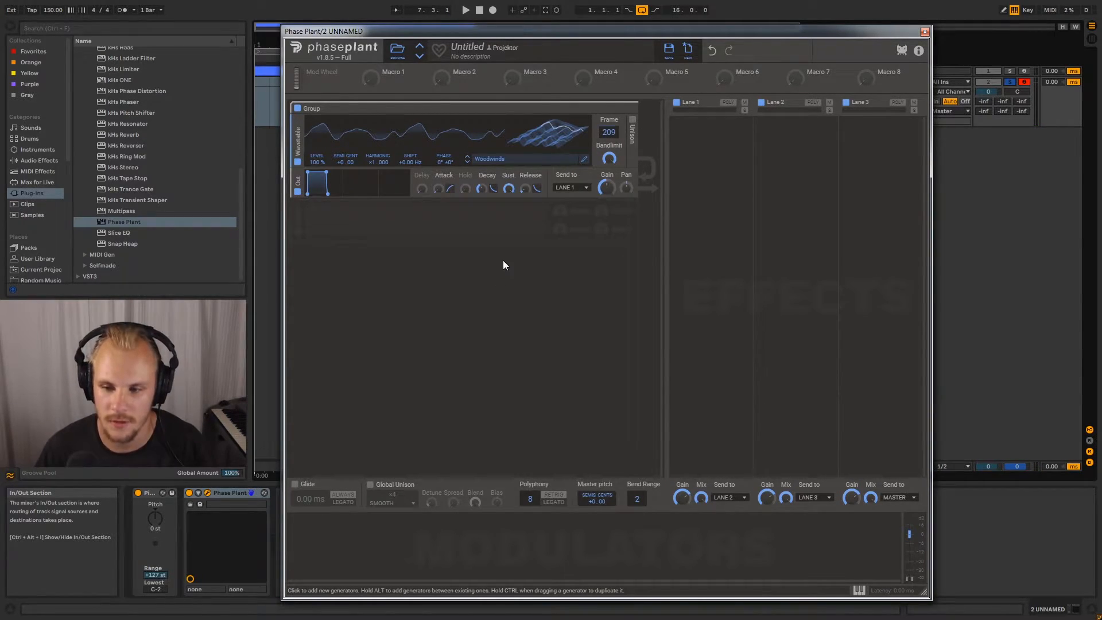
{"action": "left_click_drag", "start_coordinate": [609, 132], "coordinate": [609, 156]}
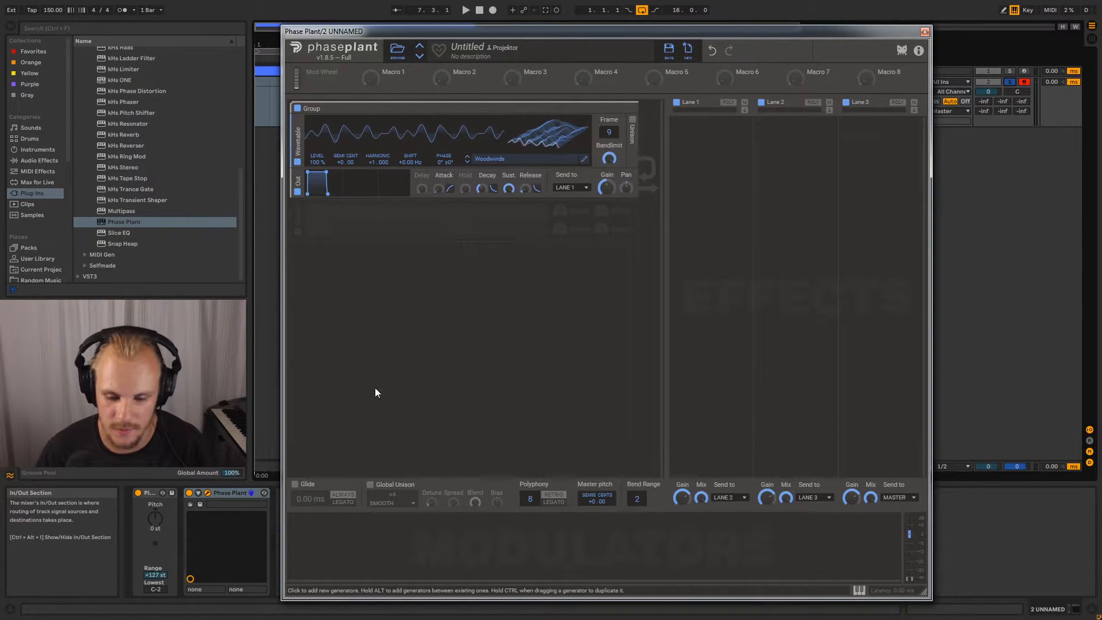
Add a Random modulator, turn up its Smooth amount and sync its rate to 8/16
{"action": "left_click", "coordinate": [323, 552]}
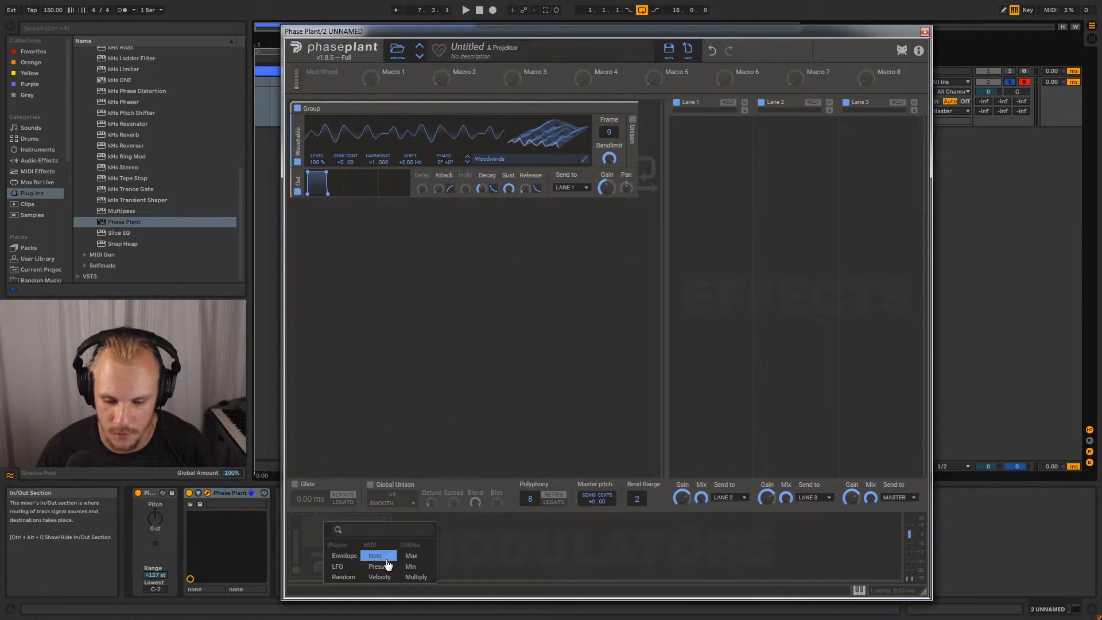
{"action": "left_click", "coordinate": [347, 577]}
{"action": "left_click_drag", "start_coordinate": [379, 568], "coordinate": [379, 545]}
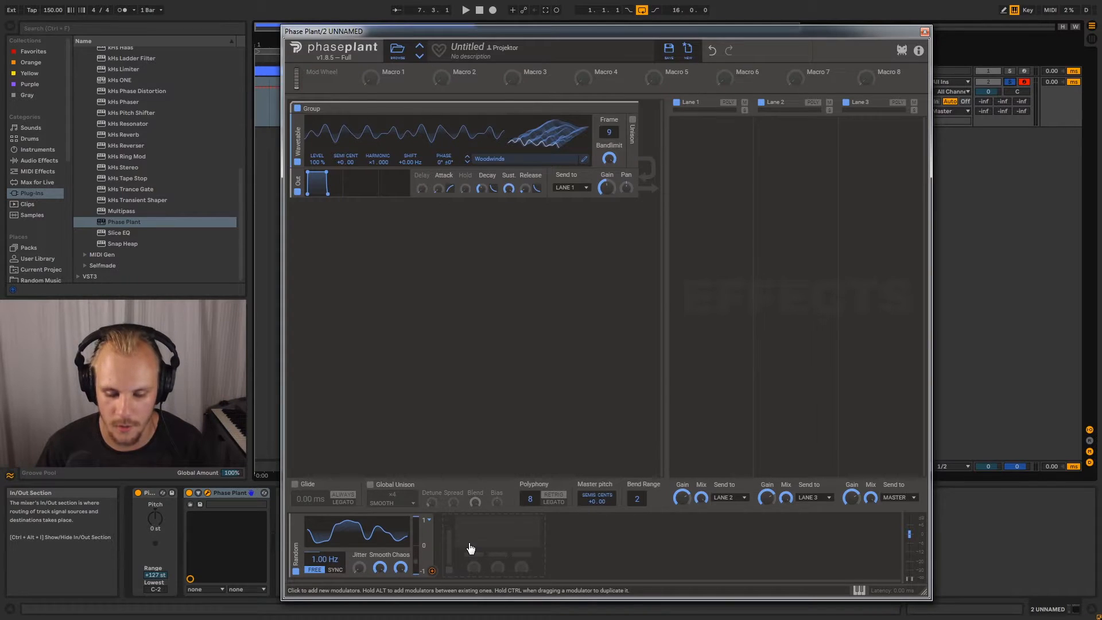
{"action": "left_click", "coordinate": [336, 570]}
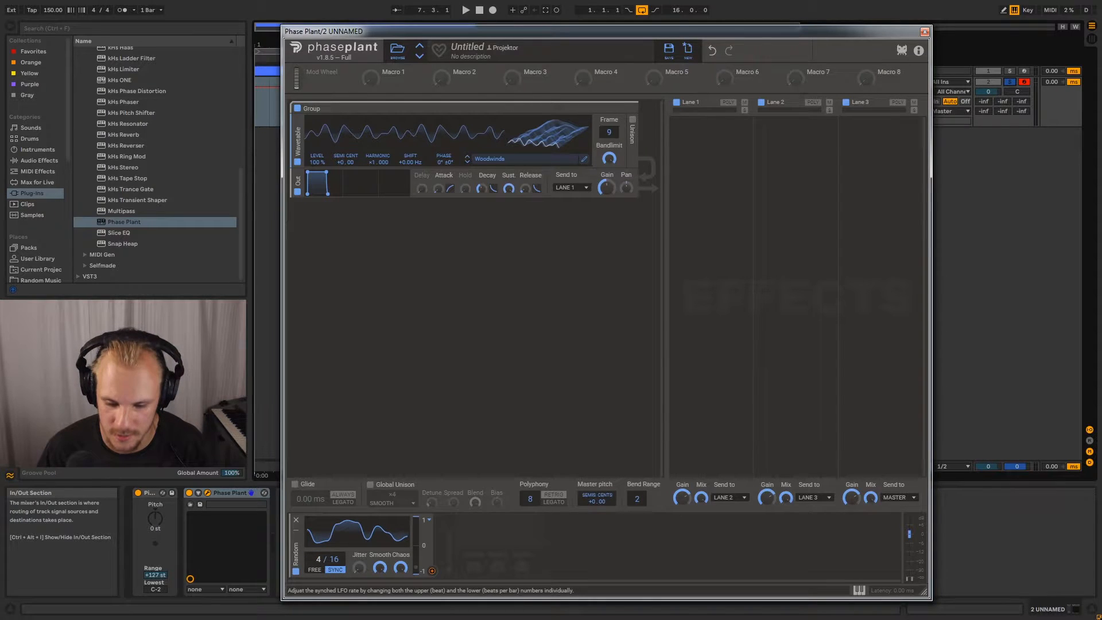
Route the Random modulator to the wavetable's Frame and set its output range to 0 to 1
{"action": "left_click", "coordinate": [432, 570]}
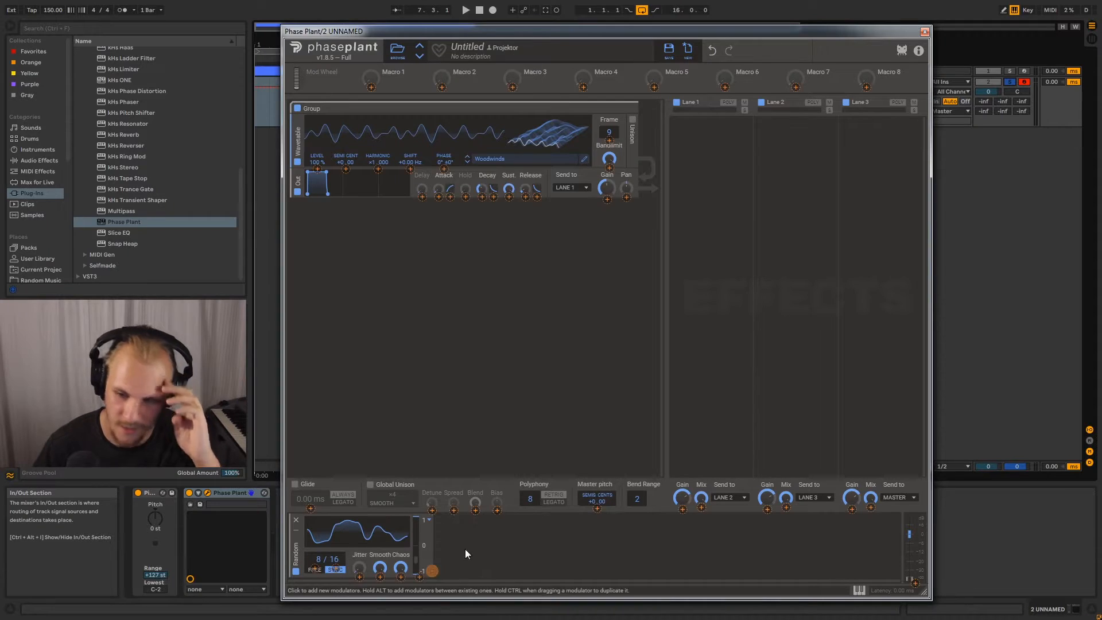
{"action": "left_click", "coordinate": [608, 140]}
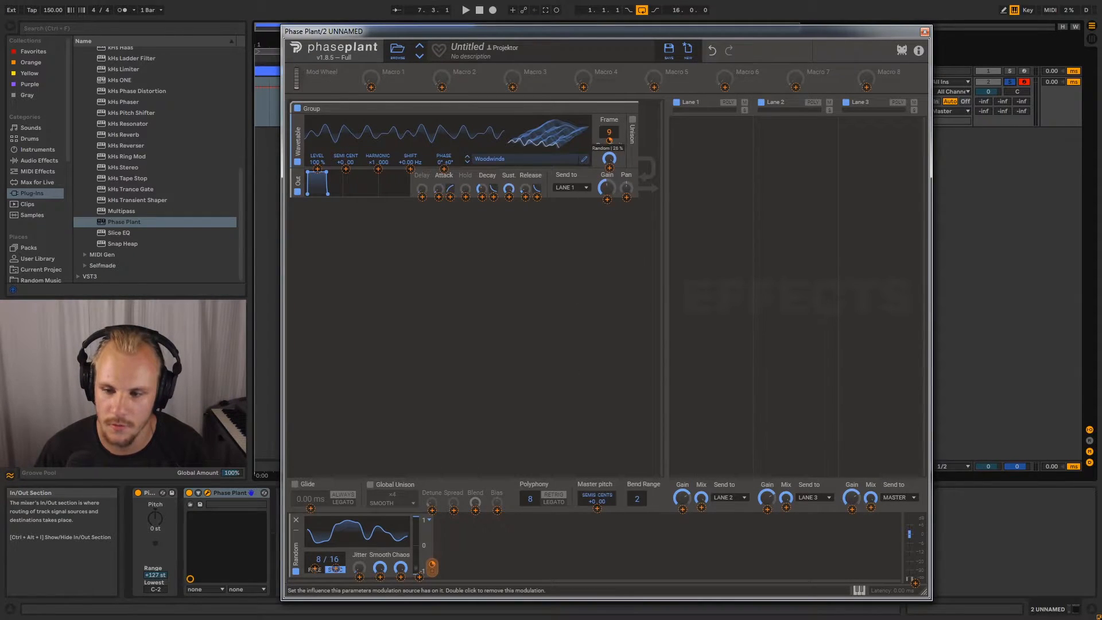
{"action": "left_click", "coordinate": [576, 288]}
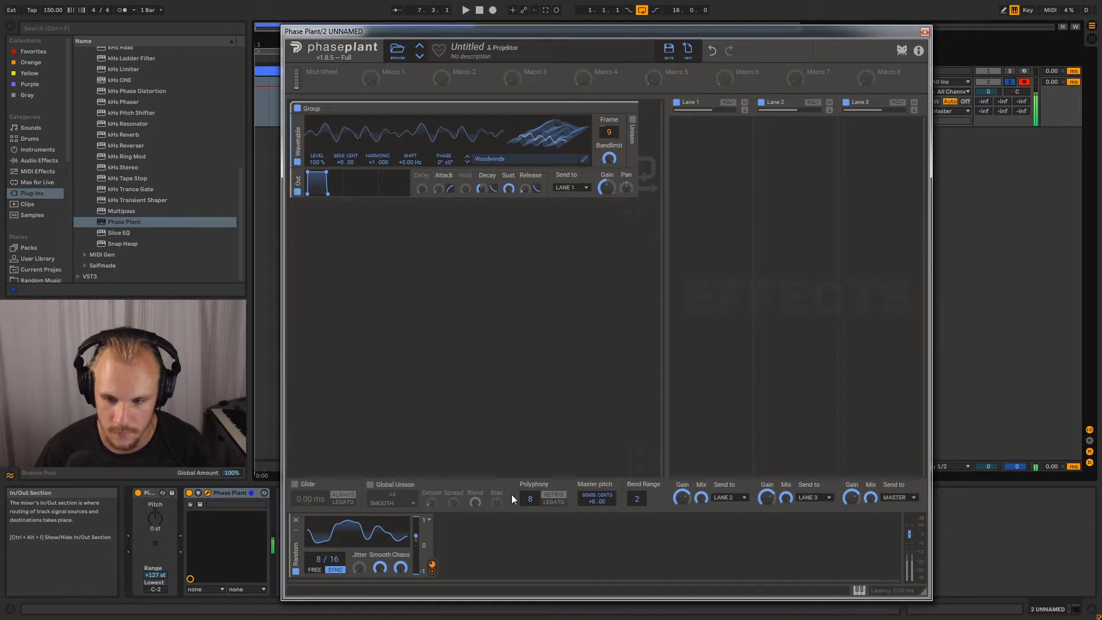
{"action": "left_click", "coordinate": [429, 520]}
{"action": "left_click", "coordinate": [457, 536]}
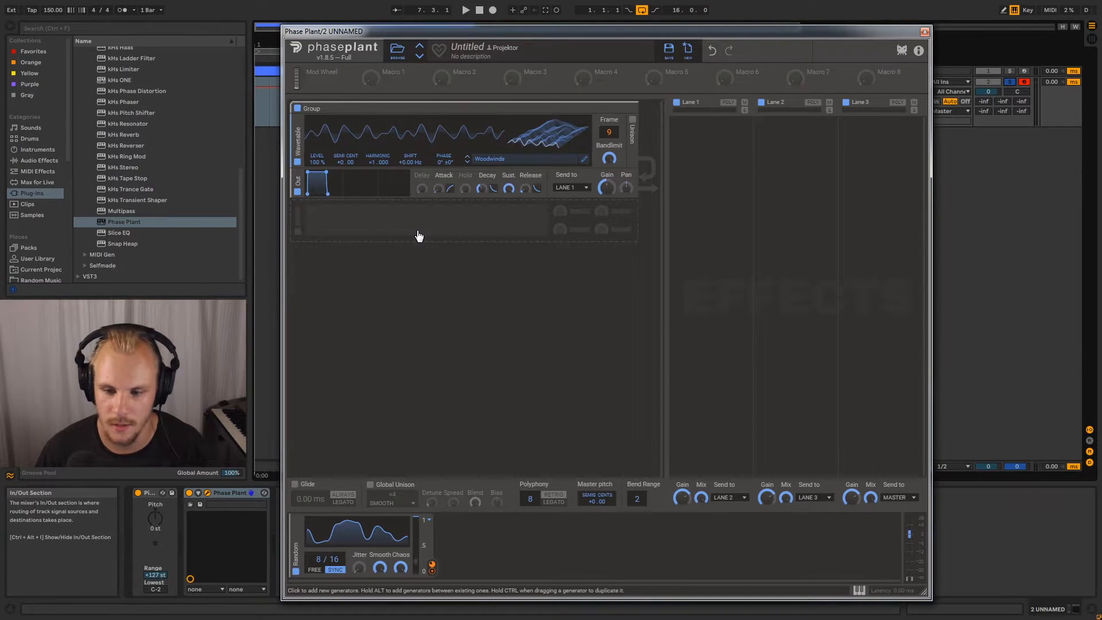
Add an Overdrive distortion after the Woodwinds wavetable, modulate its Drive with the Random modulator, and enable the wavetable's unison
{"action": "left_click", "coordinate": [444, 227]}
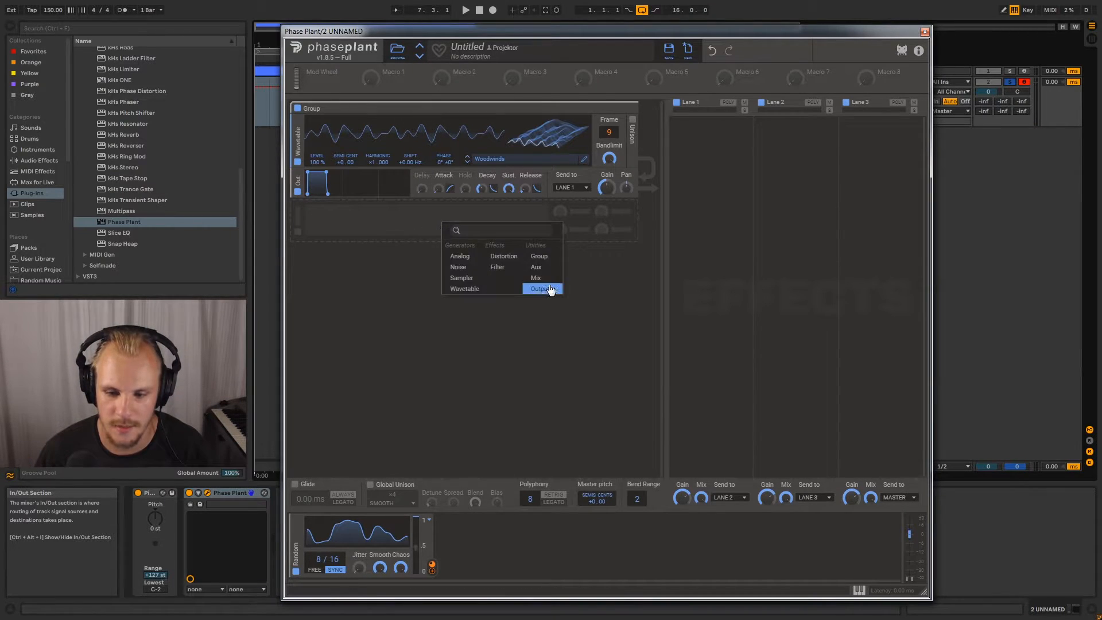
{"action": "left_click", "coordinate": [505, 257]}
{"action": "left_click_drag", "start_coordinate": [562, 192], "coordinate": [561, 192]}
{"action": "left_click_drag", "start_coordinate": [432, 566], "coordinate": [562, 201]}
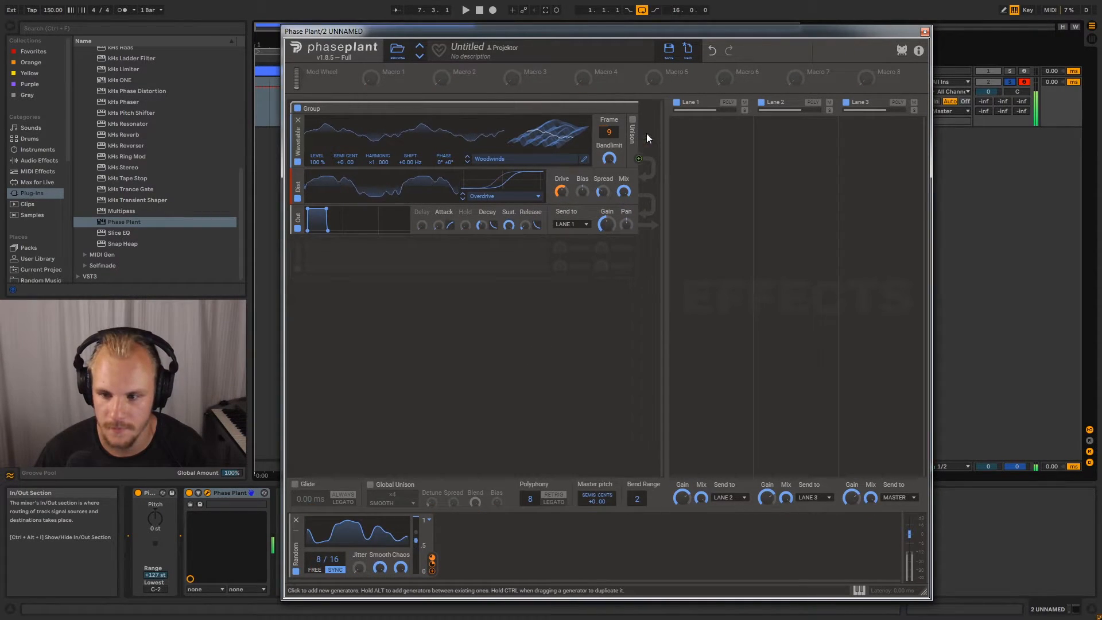
{"action": "left_click", "coordinate": [633, 119]}
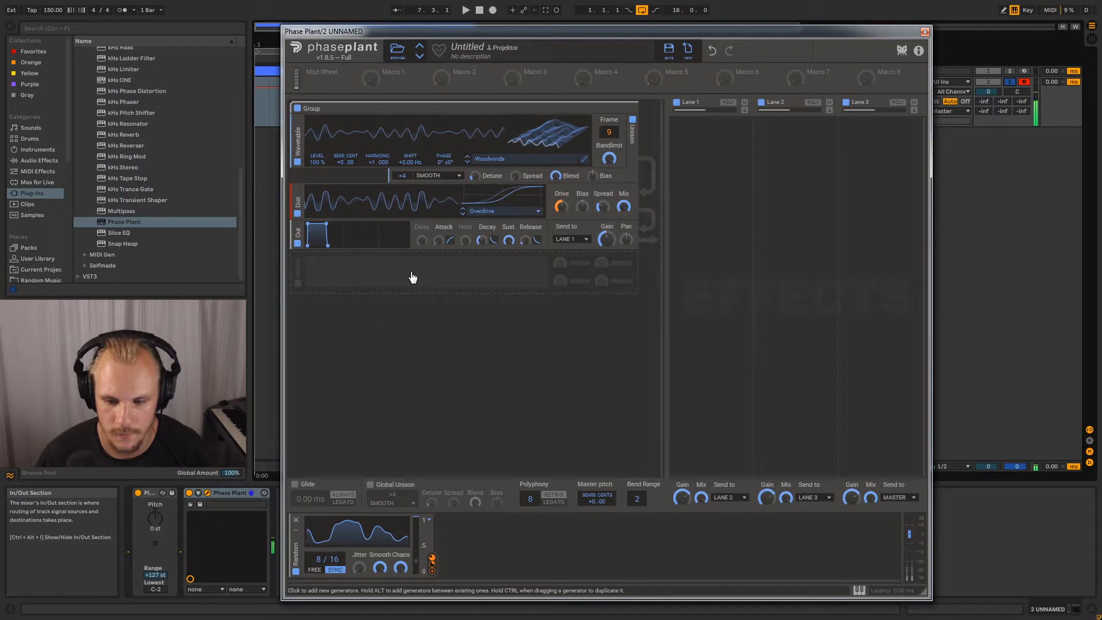
Add a second Wavetable generator below the output and load Bend Soft from the factory Modulators folder
{"action": "left_click", "coordinate": [411, 277]}
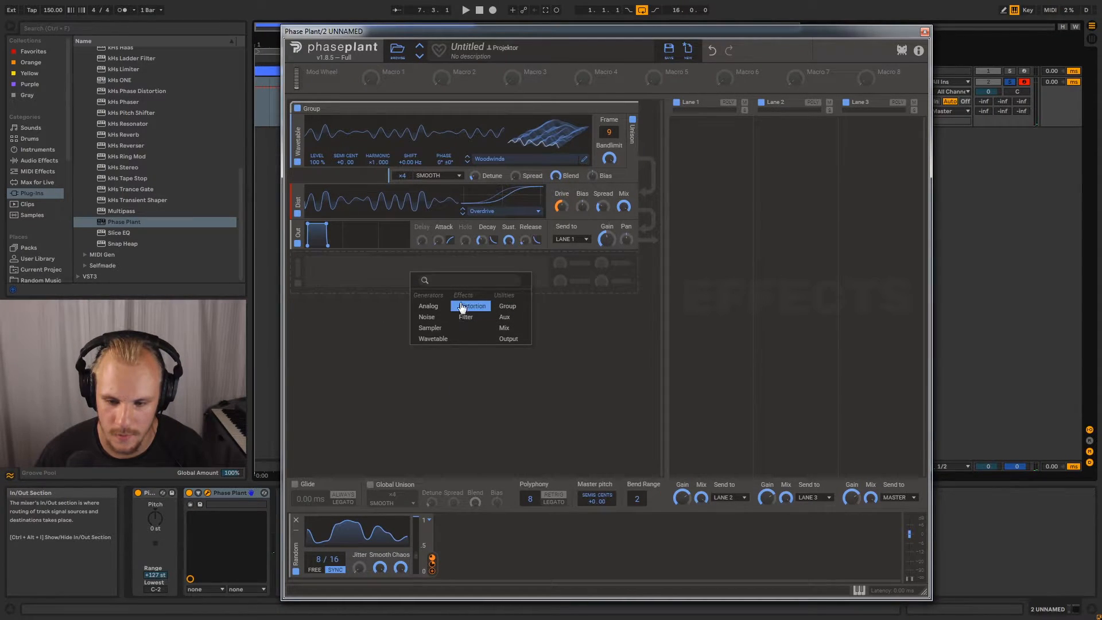
{"action": "left_click", "coordinate": [431, 340]}
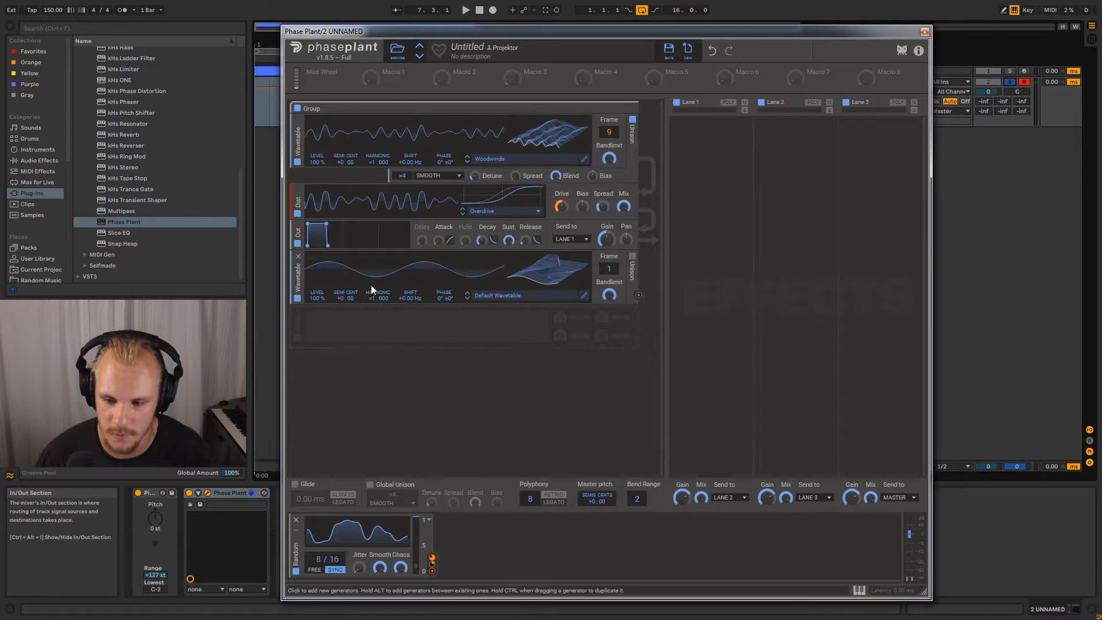
{"action": "left_click", "coordinate": [536, 296]}
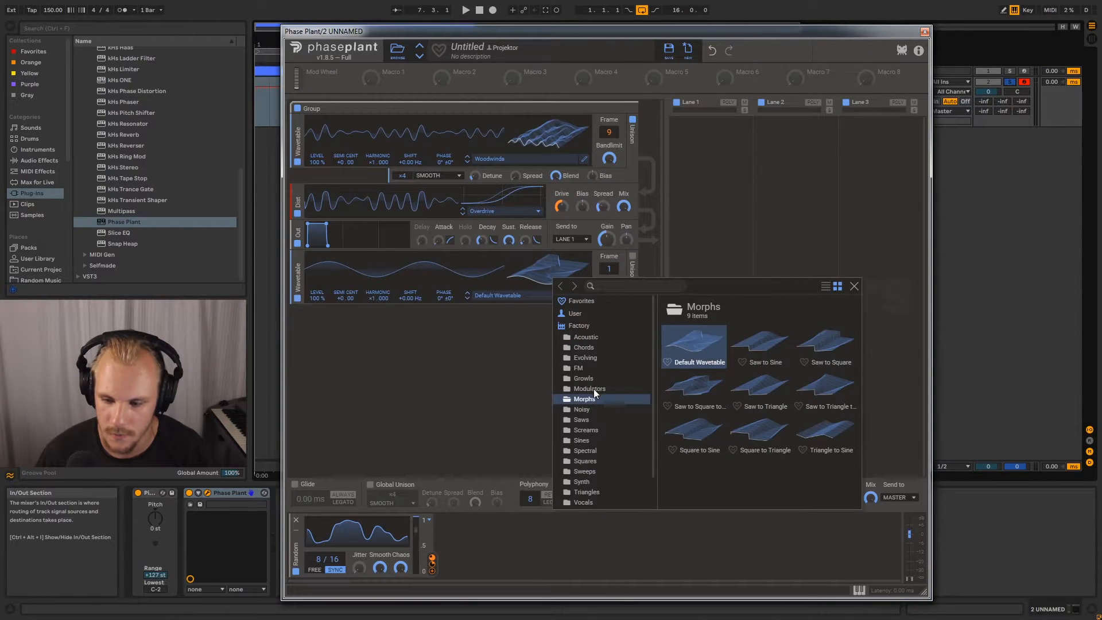
{"action": "left_click", "coordinate": [591, 389]}
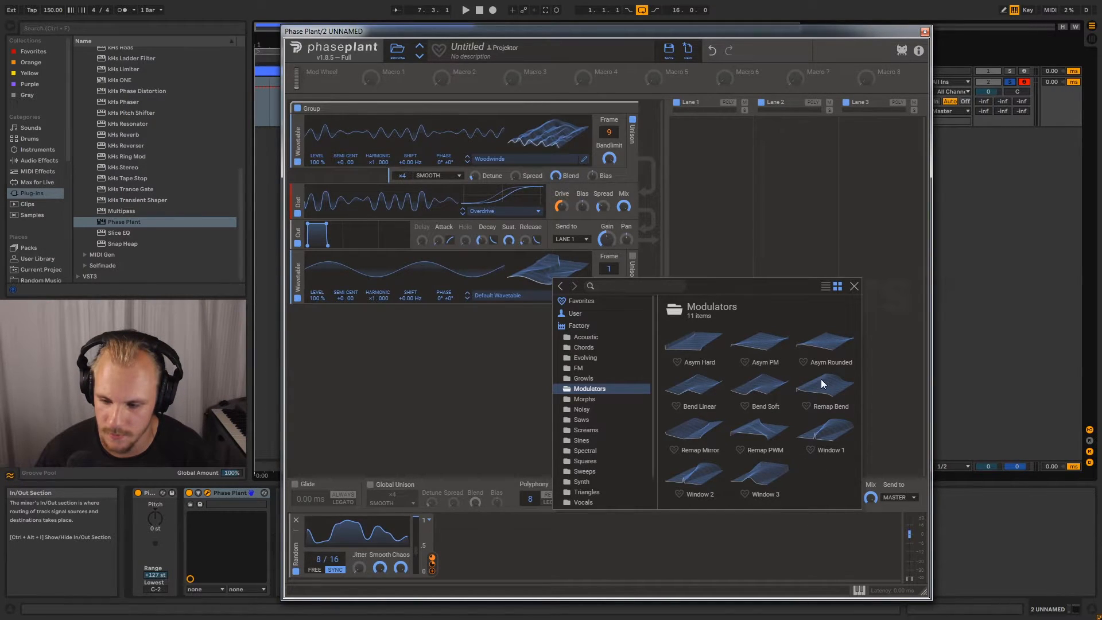
{"action": "double_click", "coordinate": [770, 382]}
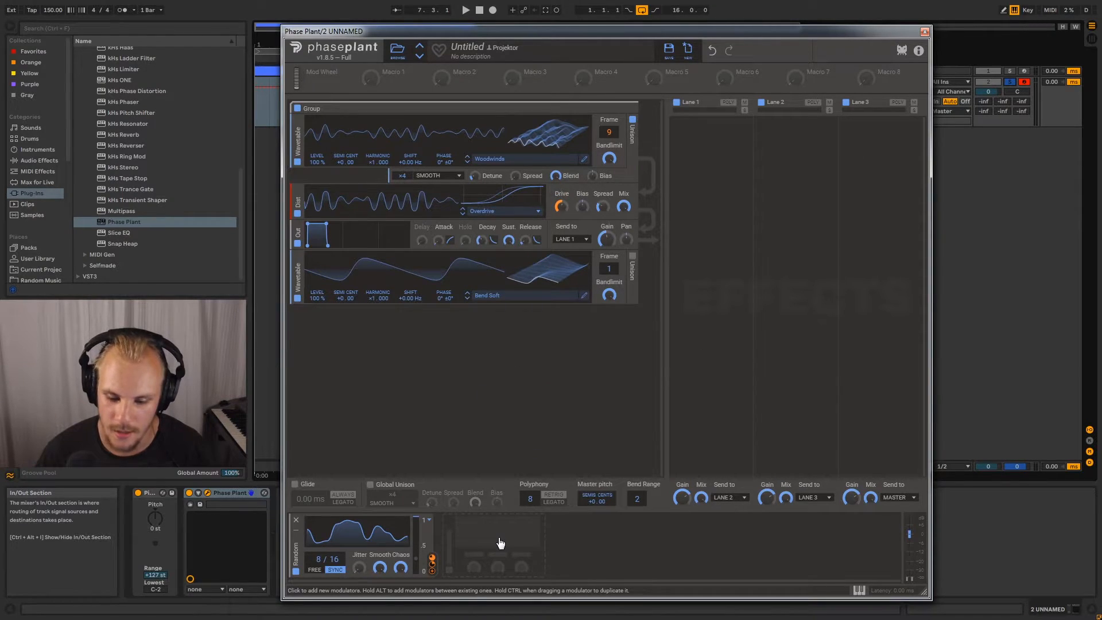
Add a second Random modulator synced at 4/16 and turn up its Smooth amount
{"action": "left_click", "coordinate": [501, 543]}
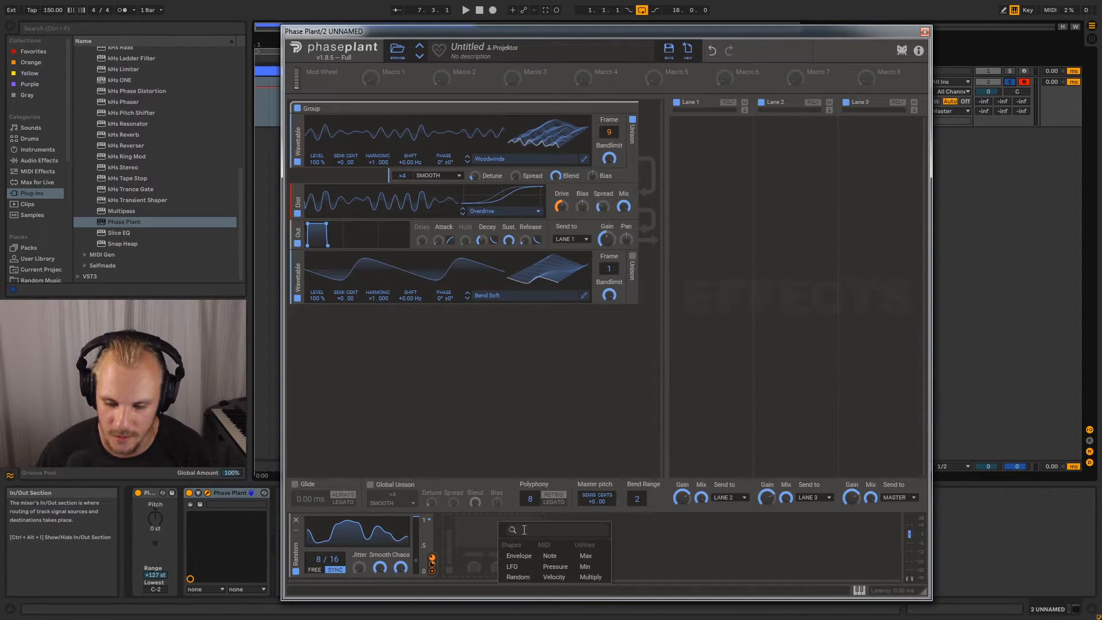
{"action": "left_click", "coordinate": [520, 576]}
{"action": "left_click", "coordinate": [482, 568]}
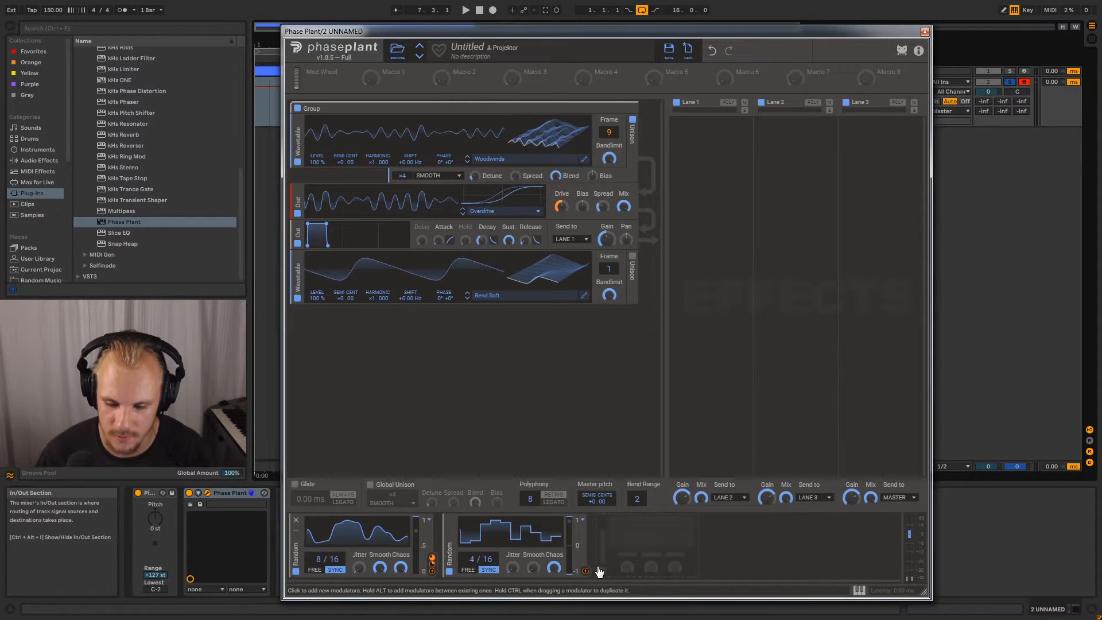
{"action": "left_click_drag", "start_coordinate": [527, 570], "coordinate": [496, 305]}
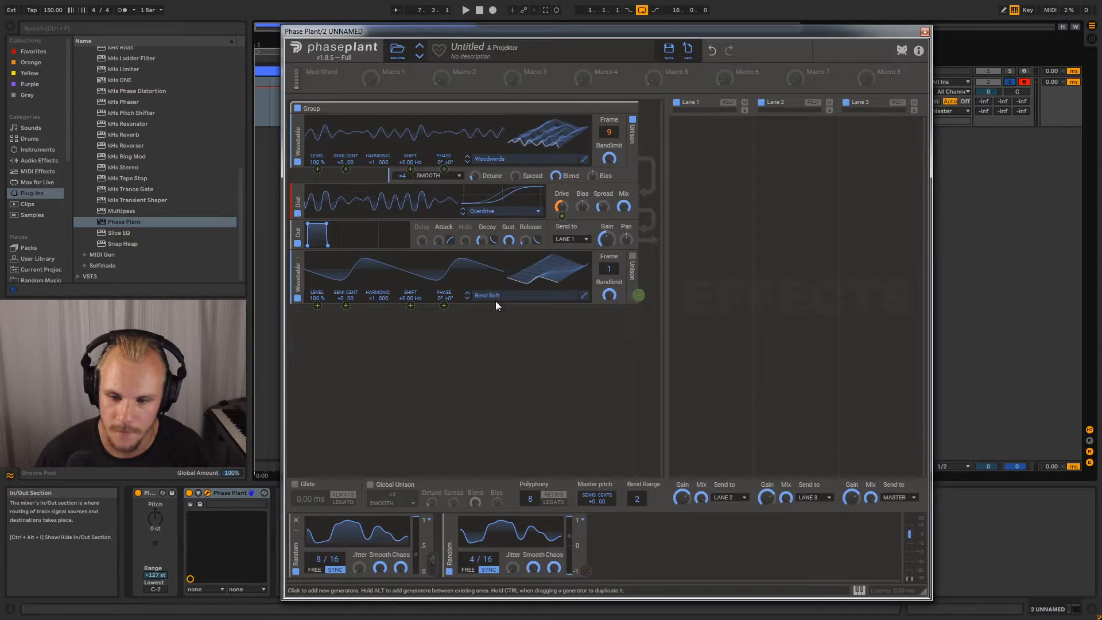
Modulate the Woodwinds wavetable's Phase with the output of the Bend Soft wavetable
{"action": "left_click_drag", "start_coordinate": [445, 170], "coordinate": [445, 148]}
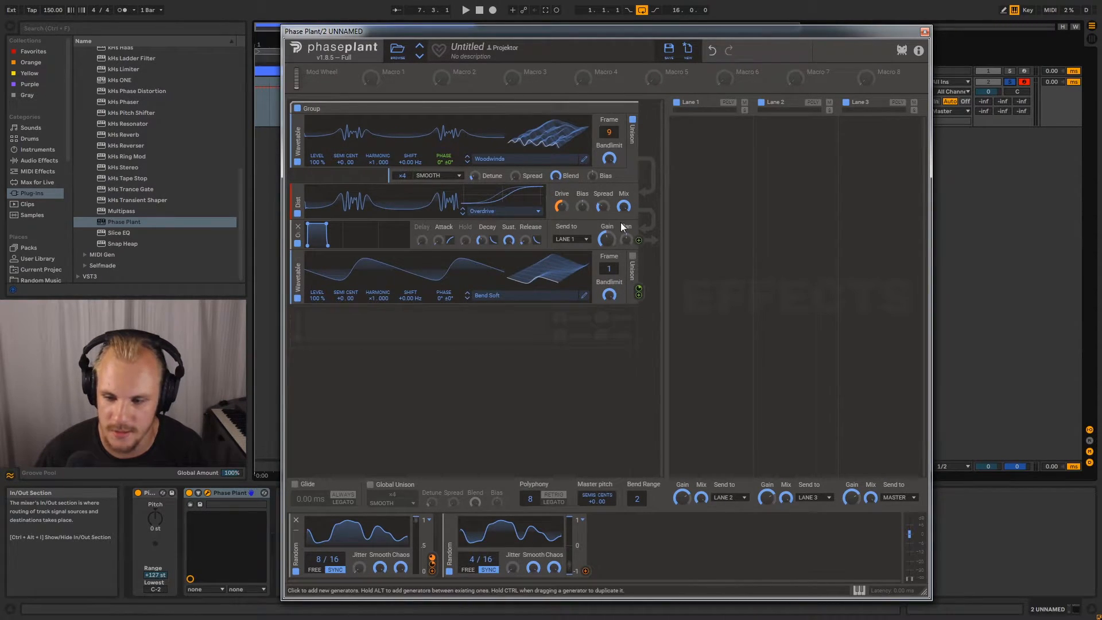
{"action": "mouse_move", "coordinate": [612, 264]}
{"action": "left_mouse_down"}
{"action": "mouse_move", "coordinate": [611, 218]}
{"action": "mouse_move", "coordinate": [611, 265]}
{"action": "left_mouse_up"}
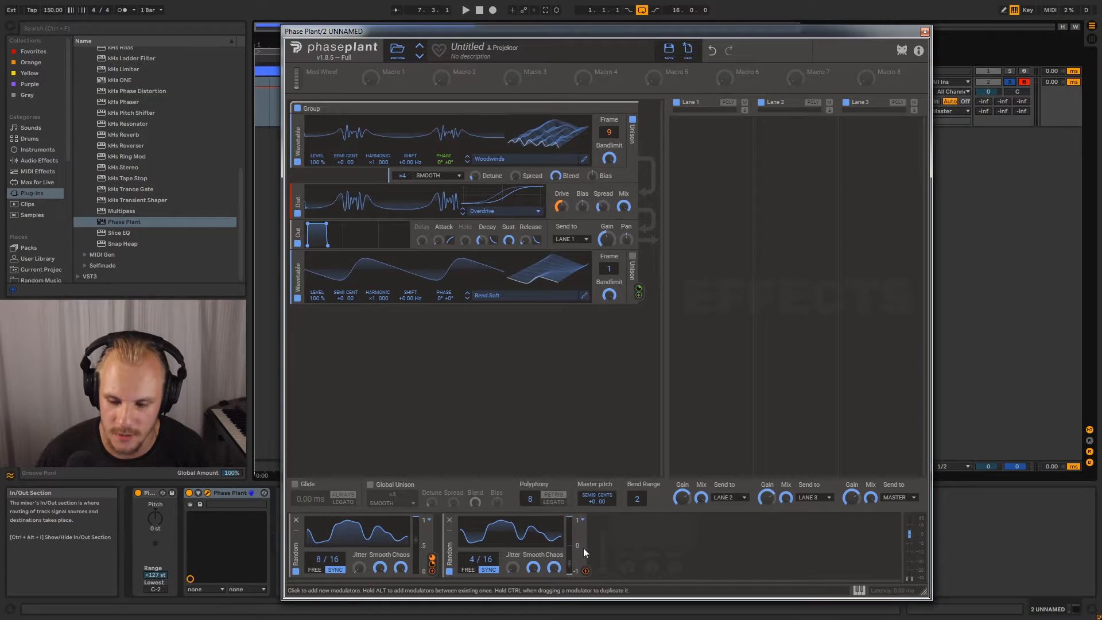
Route the second Random modulator to the Bend Soft wavetable's Frame and set its output range to 0 to 1
{"action": "left_click_drag", "start_coordinate": [585, 570], "coordinate": [609, 277]}
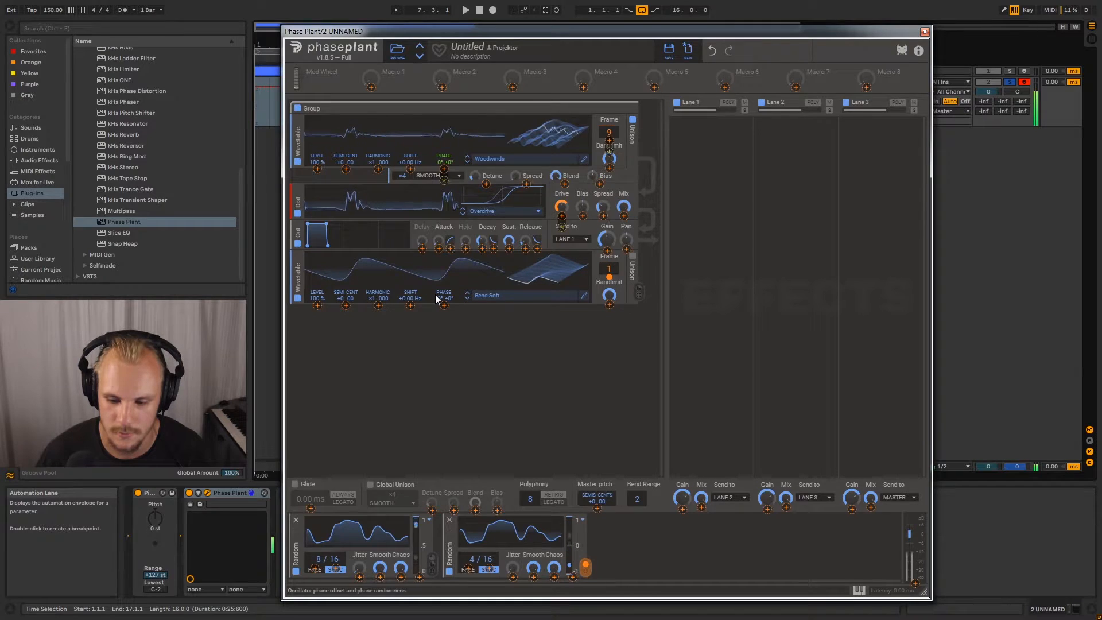
{"action": "left_click", "coordinate": [583, 521]}
{"action": "left_click", "coordinate": [601, 538]}
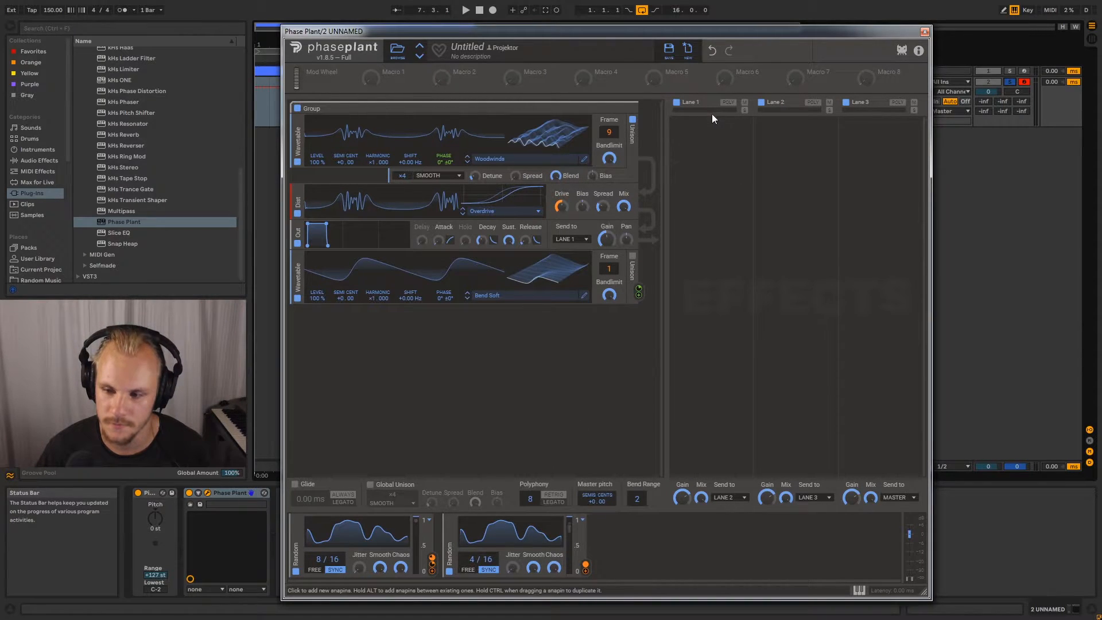
Add a Flanger effect to Lane 1 and minimize it
{"action": "left_click", "coordinate": [707, 139]}
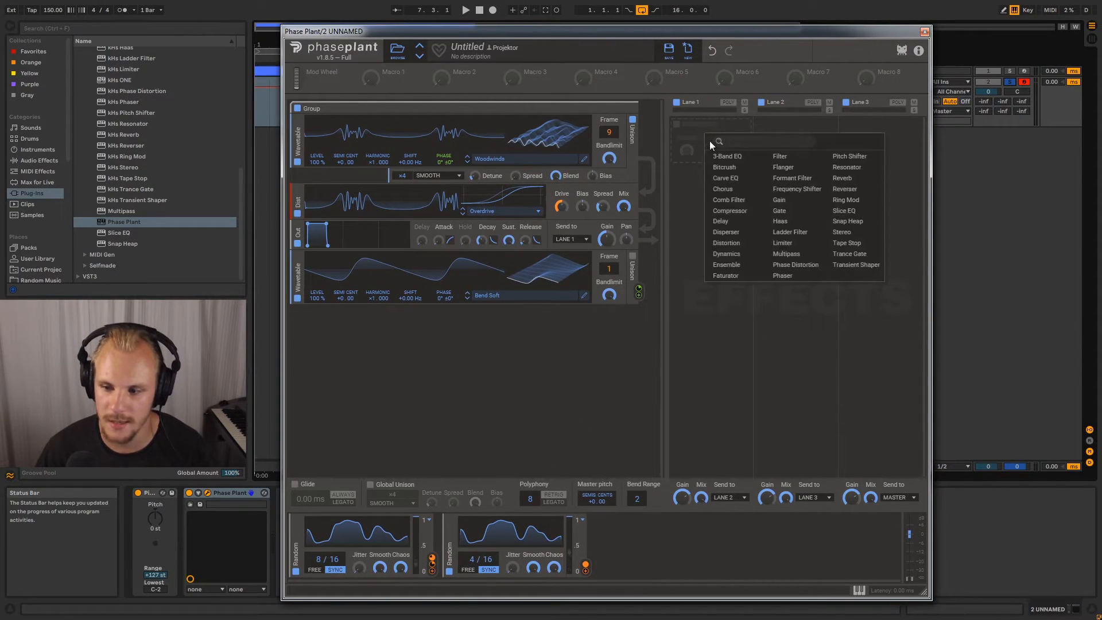
{"action": "left_click", "coordinate": [792, 168]}
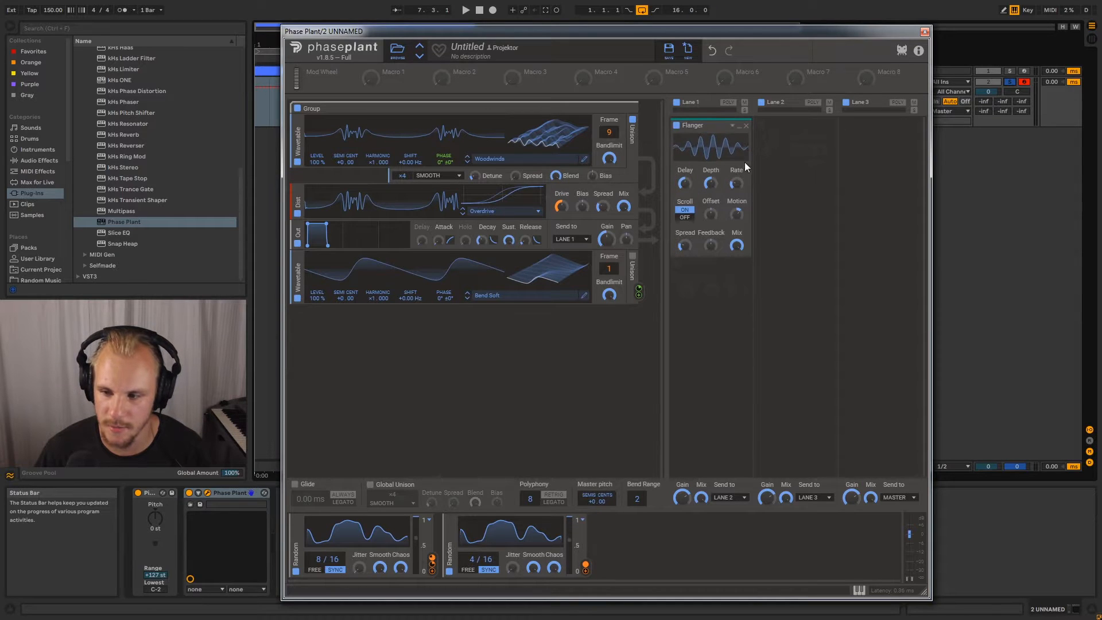
{"action": "left_click", "coordinate": [739, 128]}
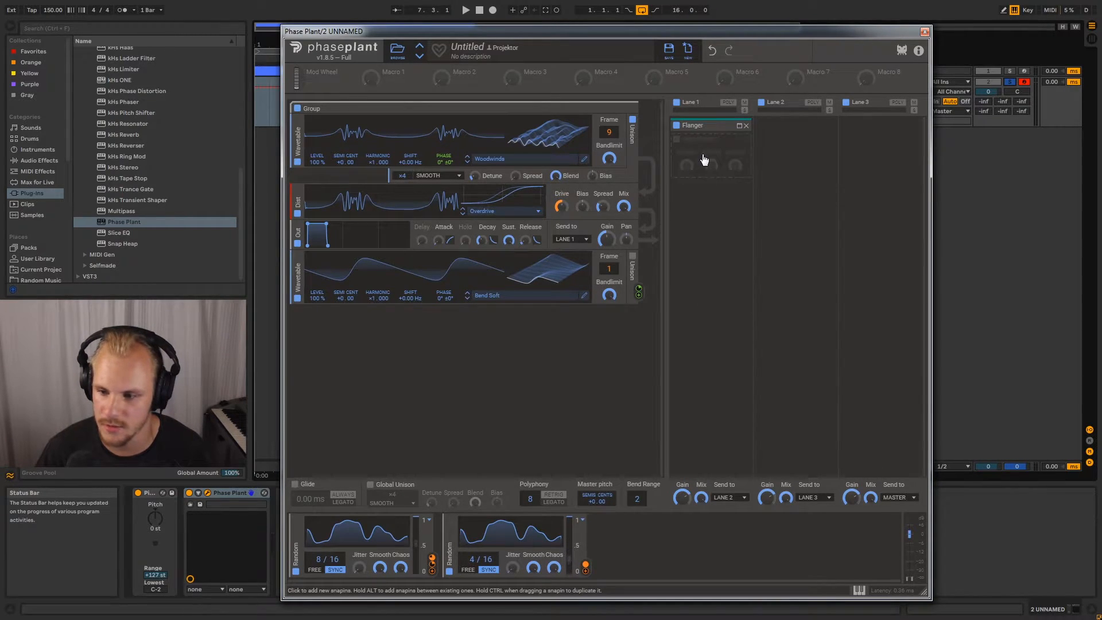
Add a Pitch Shifter at +12.00 below the Flanger, set its Compensation to High and lower its Mix
{"action": "left_click", "coordinate": [704, 160]}
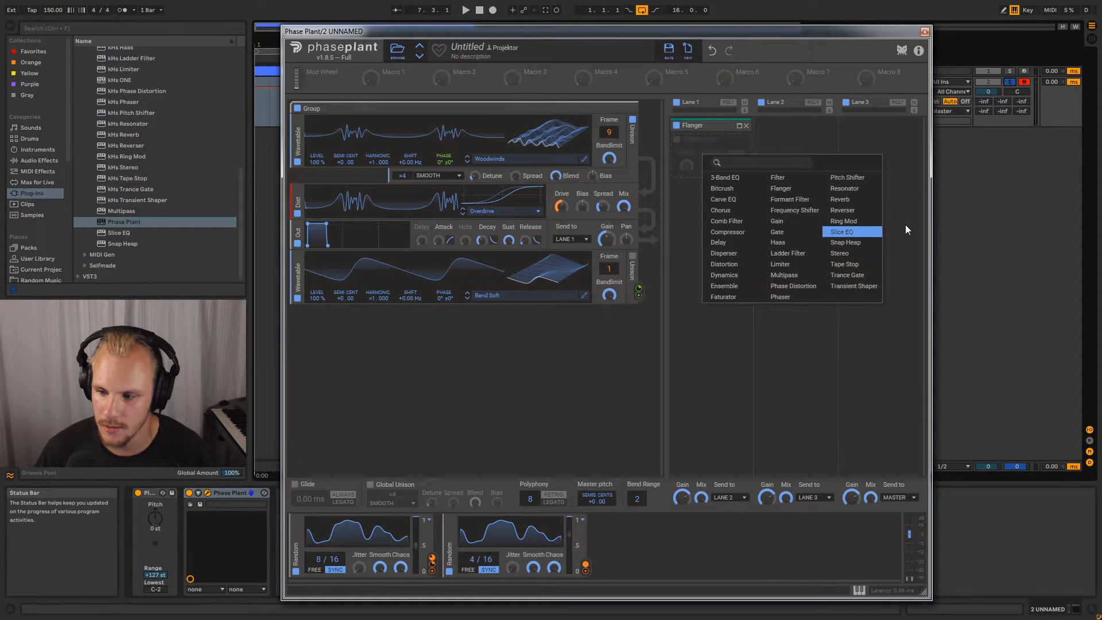
{"action": "left_click", "coordinate": [812, 176]}
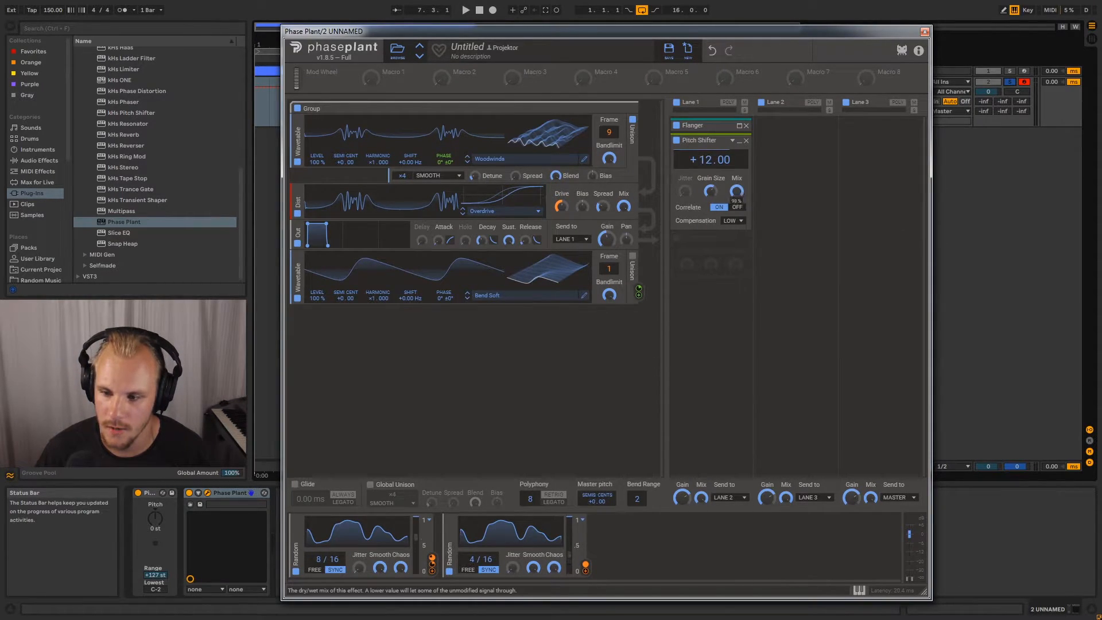
{"action": "left_click", "coordinate": [733, 220]}
{"action": "left_click", "coordinate": [734, 230]}
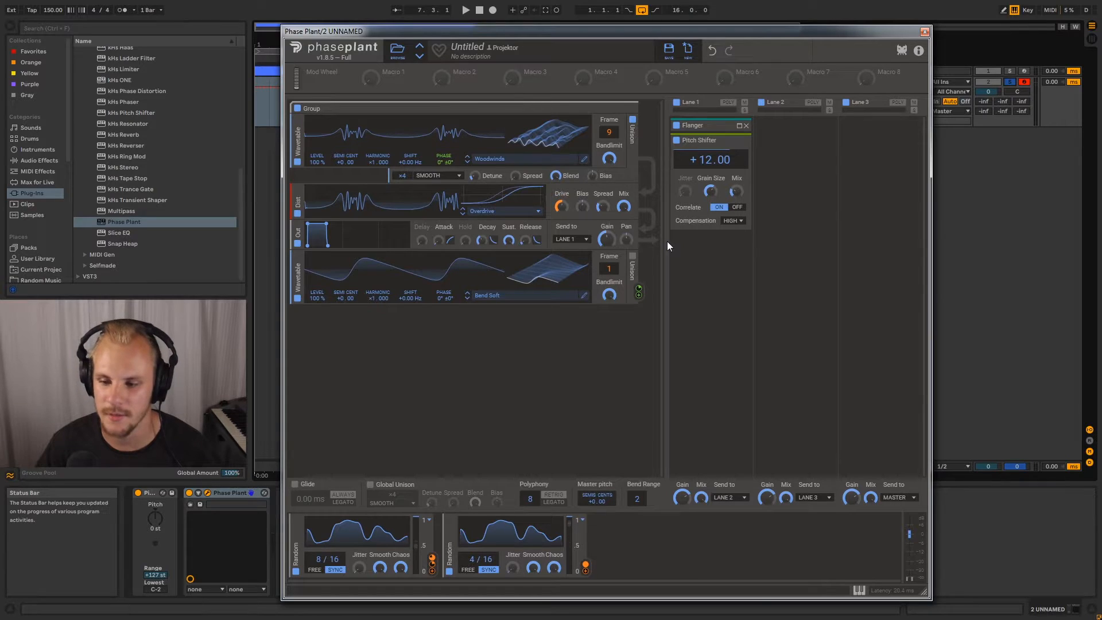
{"action": "left_click_drag", "start_coordinate": [736, 191], "coordinate": [737, 190]}
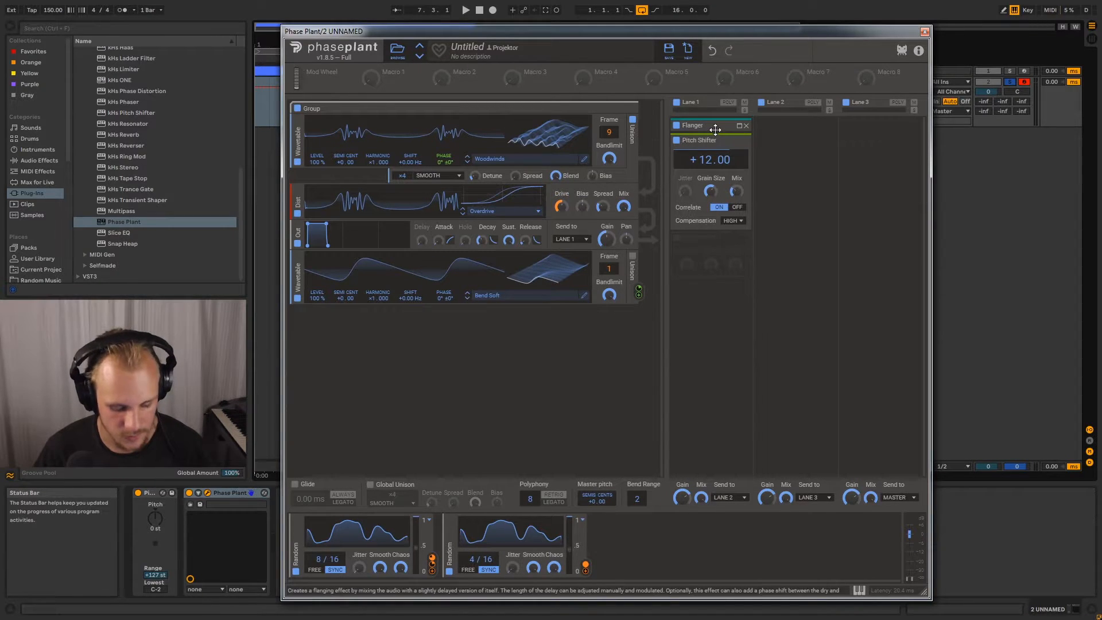
Duplicate the Pitch Shifter below itself in Lane 1, adjust the copy's Mix and minimize both pitch shifters
{"action": "left_click", "coordinate": [715, 258]}
{"action": "left_click", "coordinate": [705, 144]}
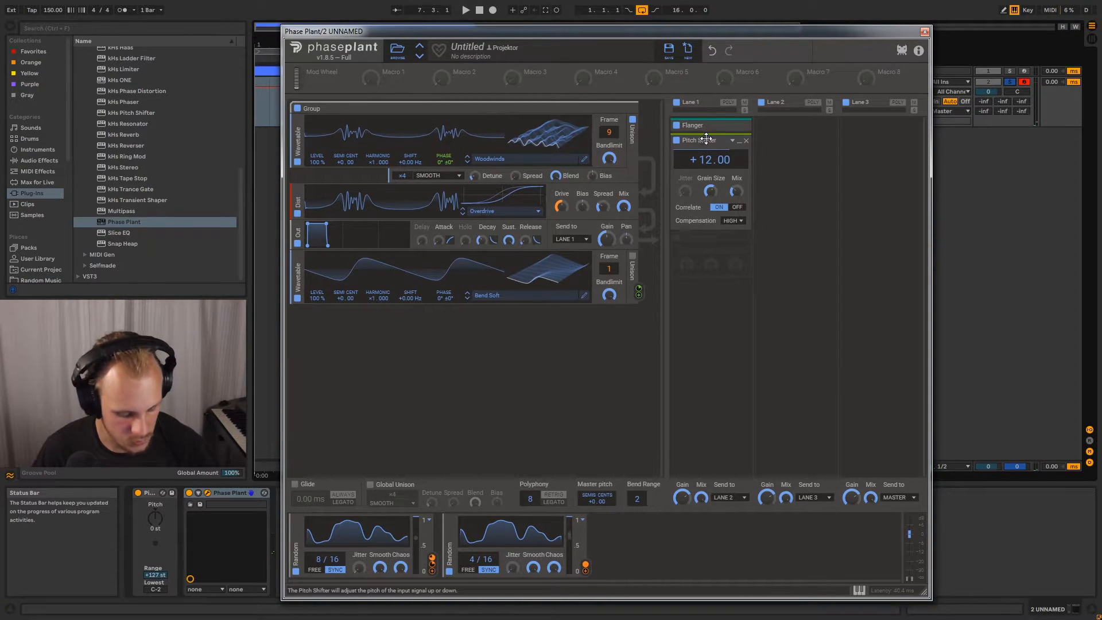
{"action": "left_click_drag", "start_coordinate": [699, 140], "coordinate": [695, 251]}
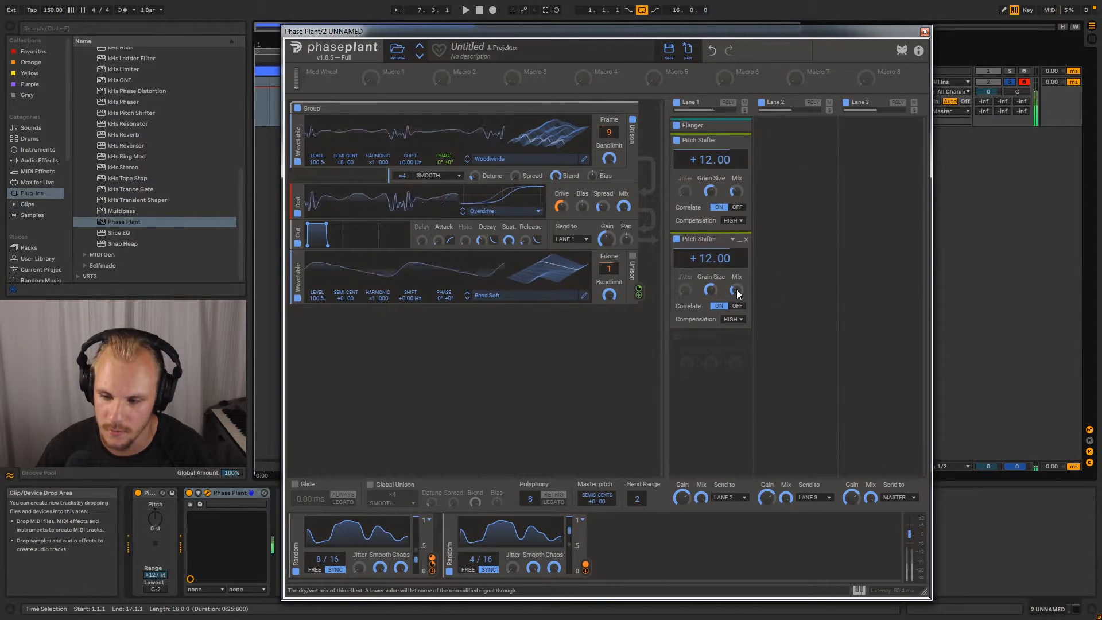
{"action": "left_click_drag", "start_coordinate": [735, 289], "coordinate": [735, 333]}
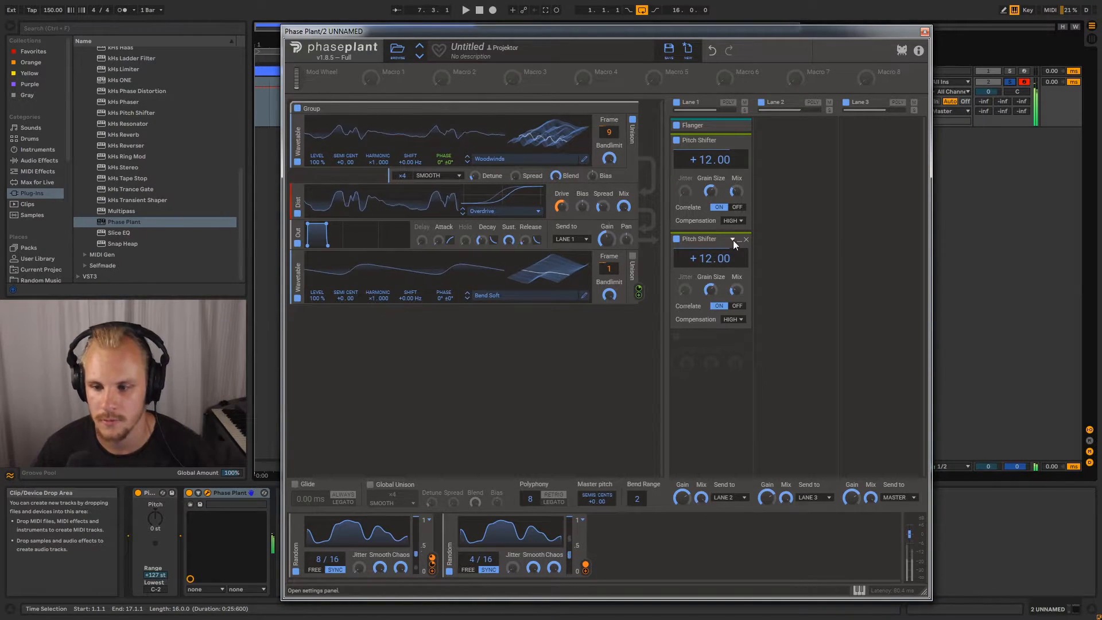
{"action": "left_click", "coordinate": [740, 141]}
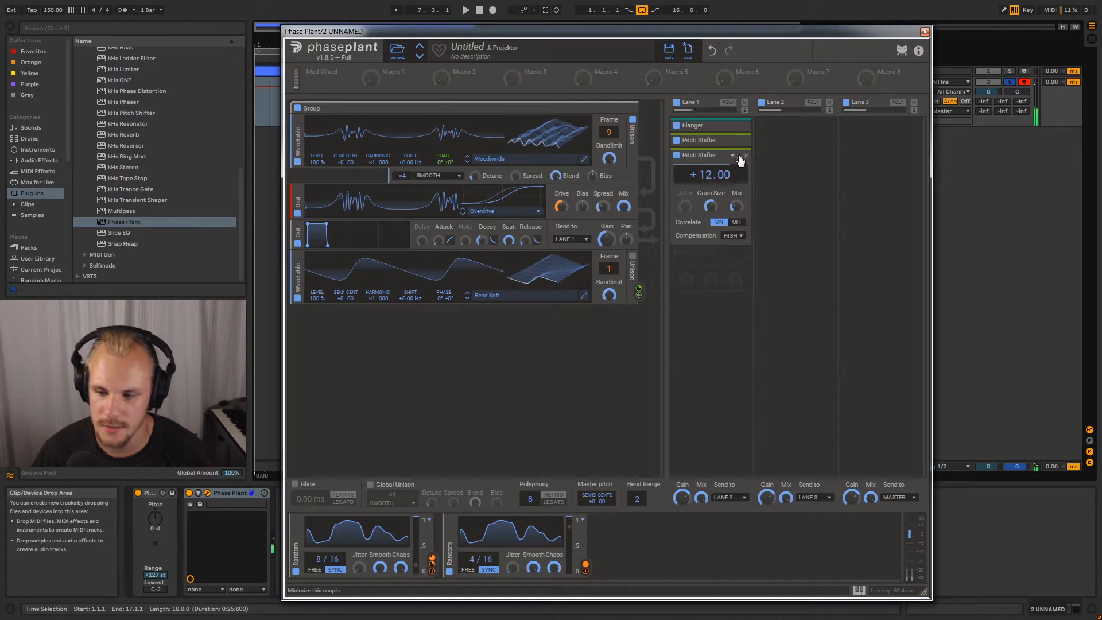
{"action": "left_click", "coordinate": [740, 156]}
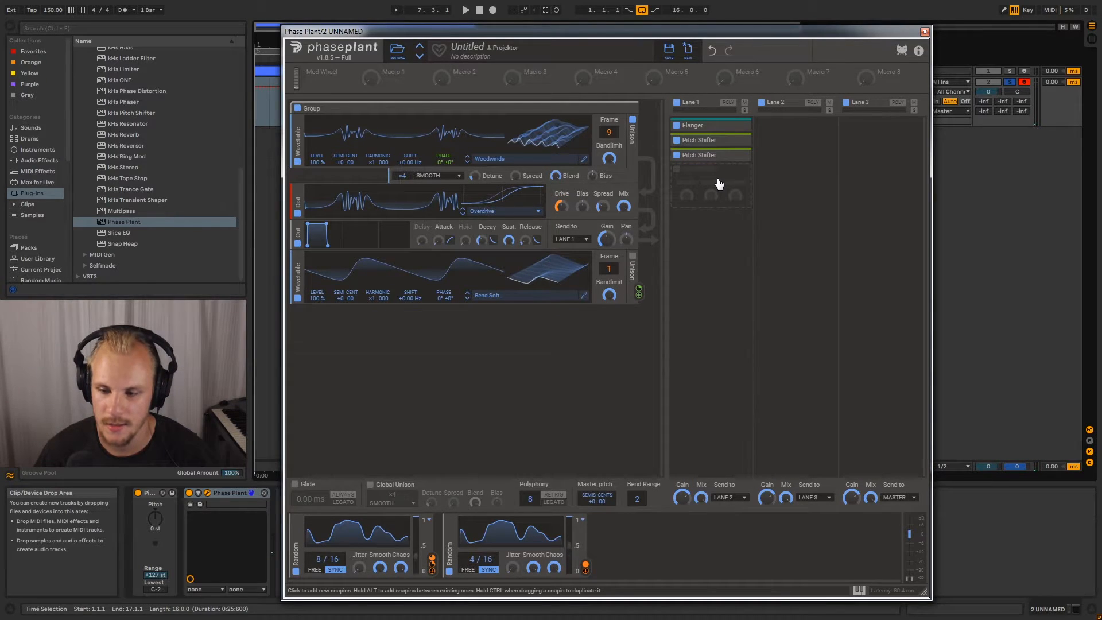
Add a Bitcrush below the pitch shifters in Lane 1 and a third Random modulator synced at 2/16 with raised Smooth
{"action": "left_click", "coordinate": [715, 182]}
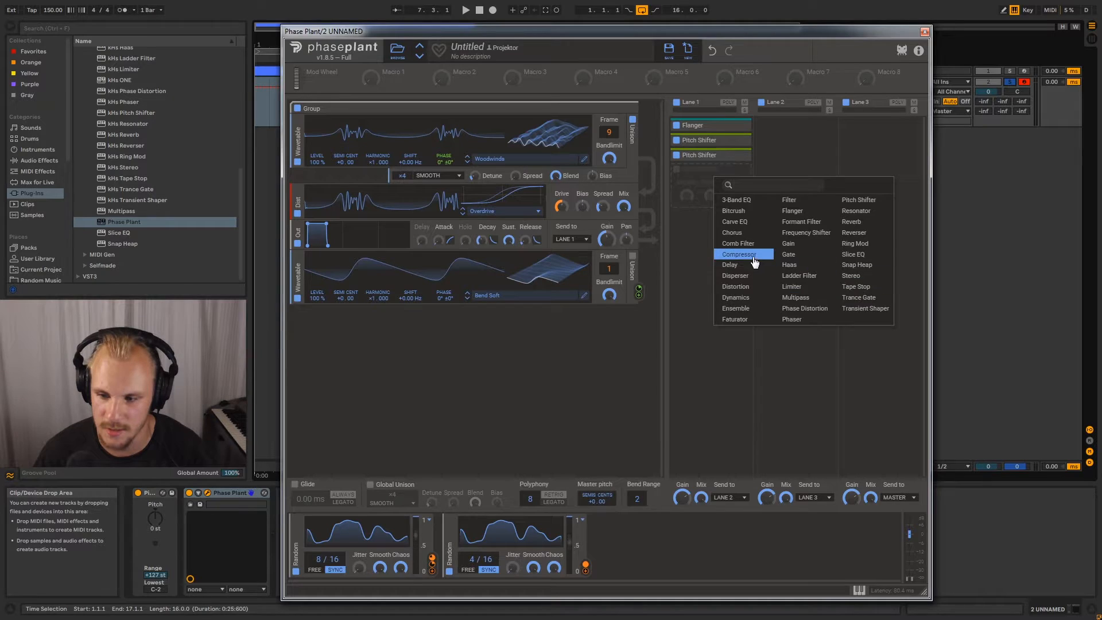
{"action": "left_click", "coordinate": [753, 212]}
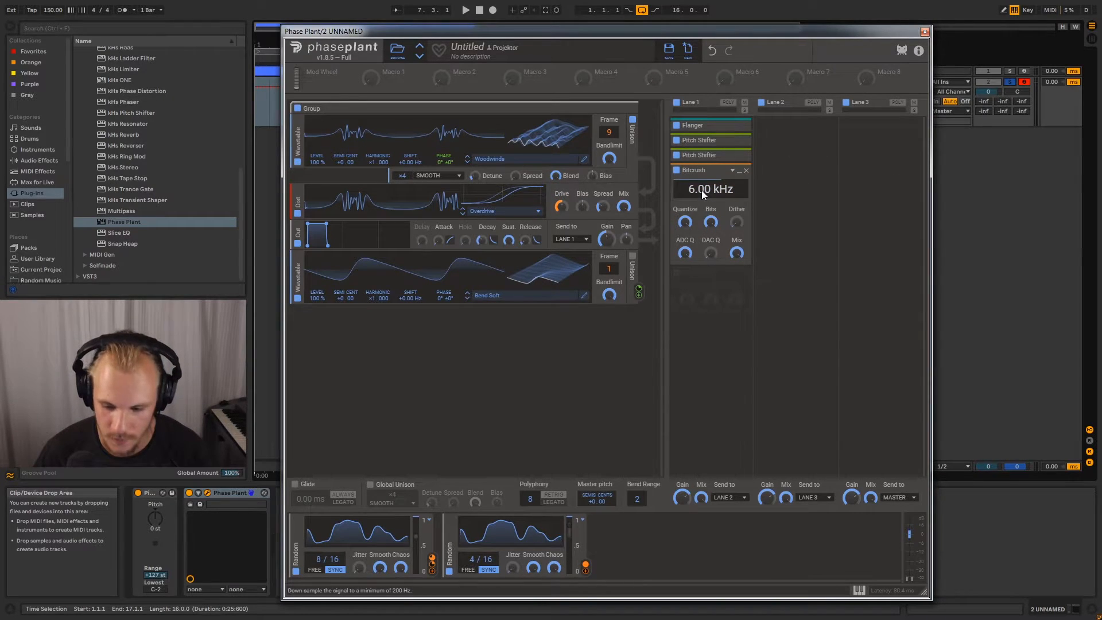
{"action": "left_click", "coordinate": [614, 523]}
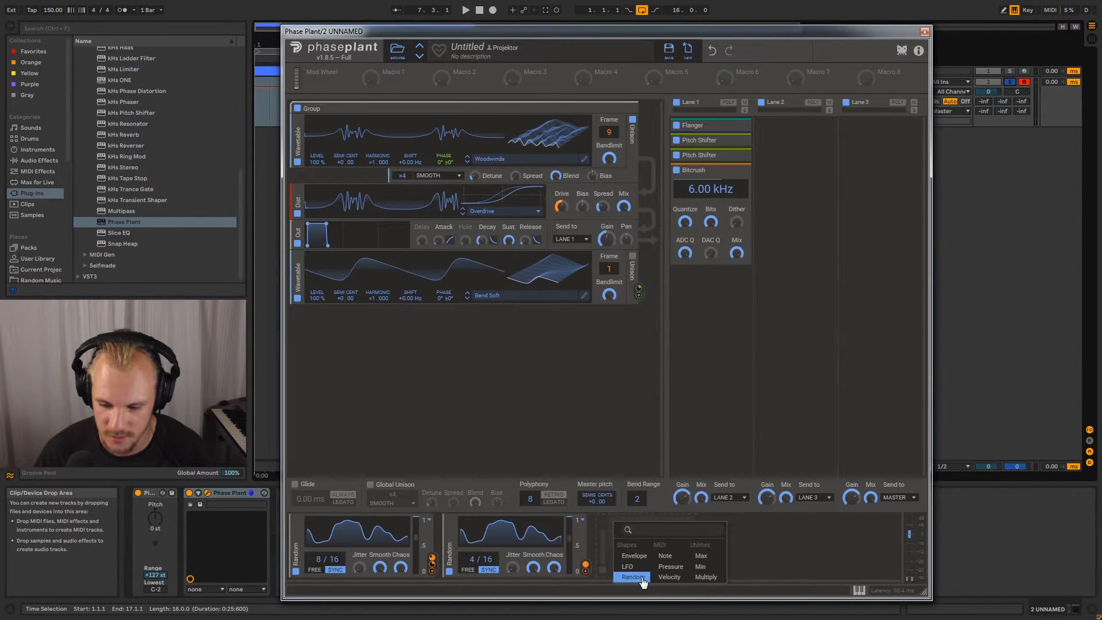
{"action": "left_click", "coordinate": [633, 576]}
{"action": "left_click_drag", "start_coordinate": [625, 563], "coordinate": [625, 571]}
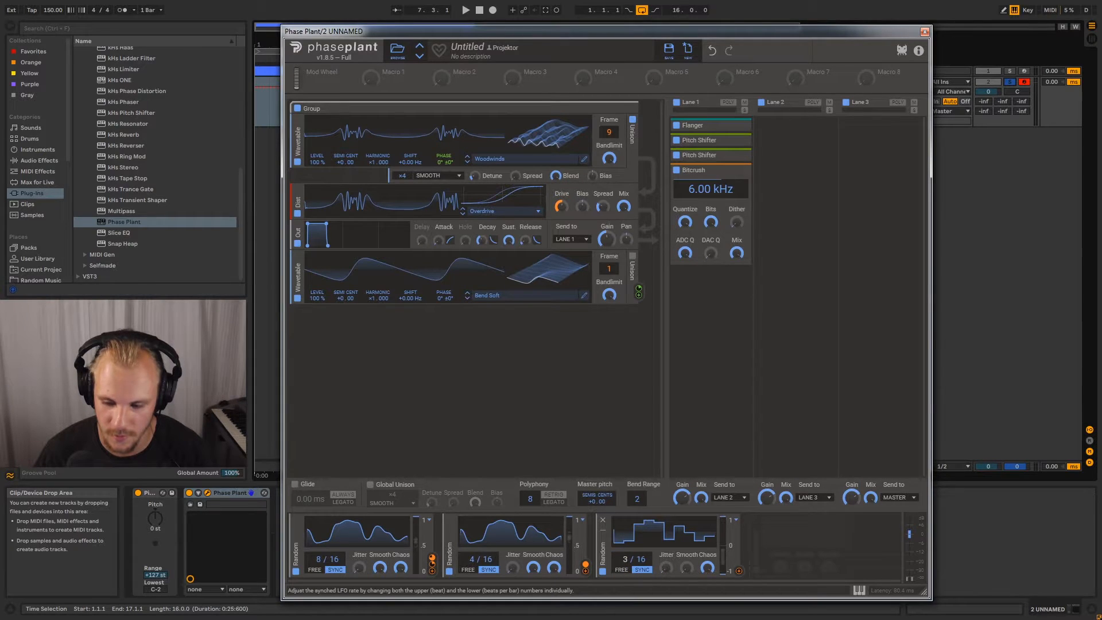
{"action": "left_click_drag", "start_coordinate": [688, 567], "coordinate": [688, 545]}
Route the third Random modulator to the Bitcrush's sample rate
{"action": "left_click", "coordinate": [739, 571]}
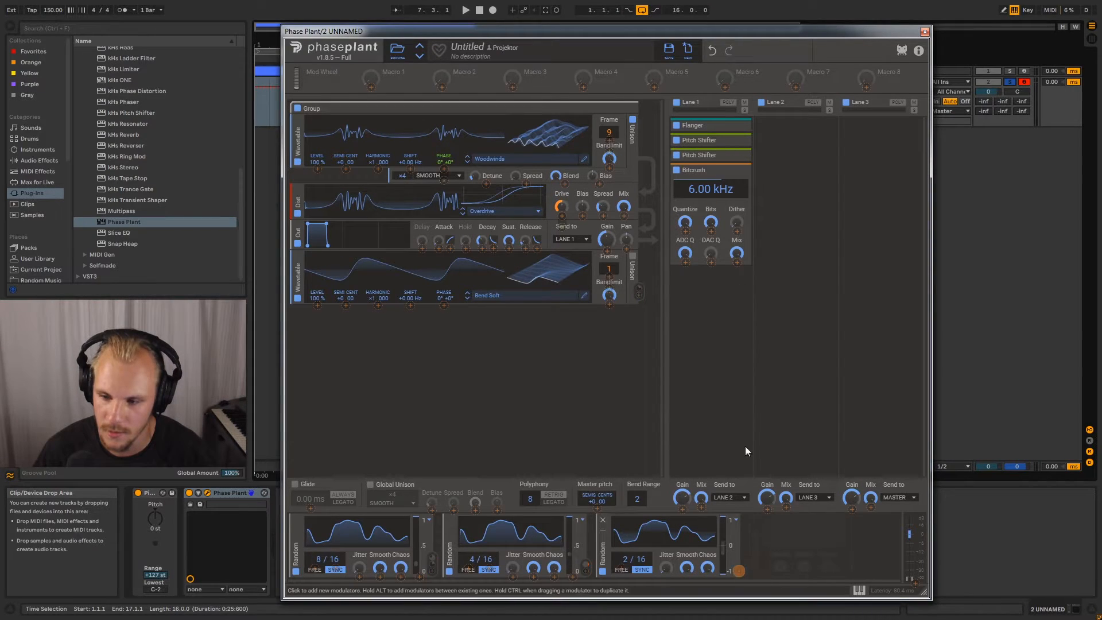
{"action": "left_click_drag", "start_coordinate": [711, 201], "coordinate": [711, 179]}
{"action": "left_click", "coordinate": [715, 346]}
Set the third Random modulator's output to Unipolar and lower the Bitcrush's sample rate to 705 Hz
{"action": "left_click", "coordinate": [735, 520]}
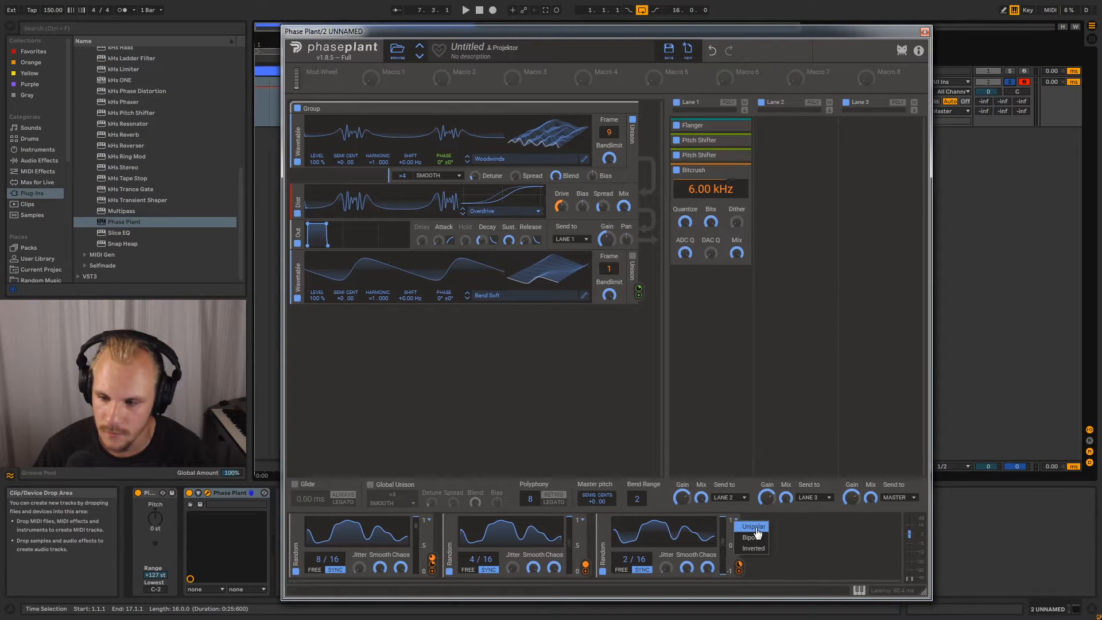
{"action": "left_click", "coordinate": [753, 527]}
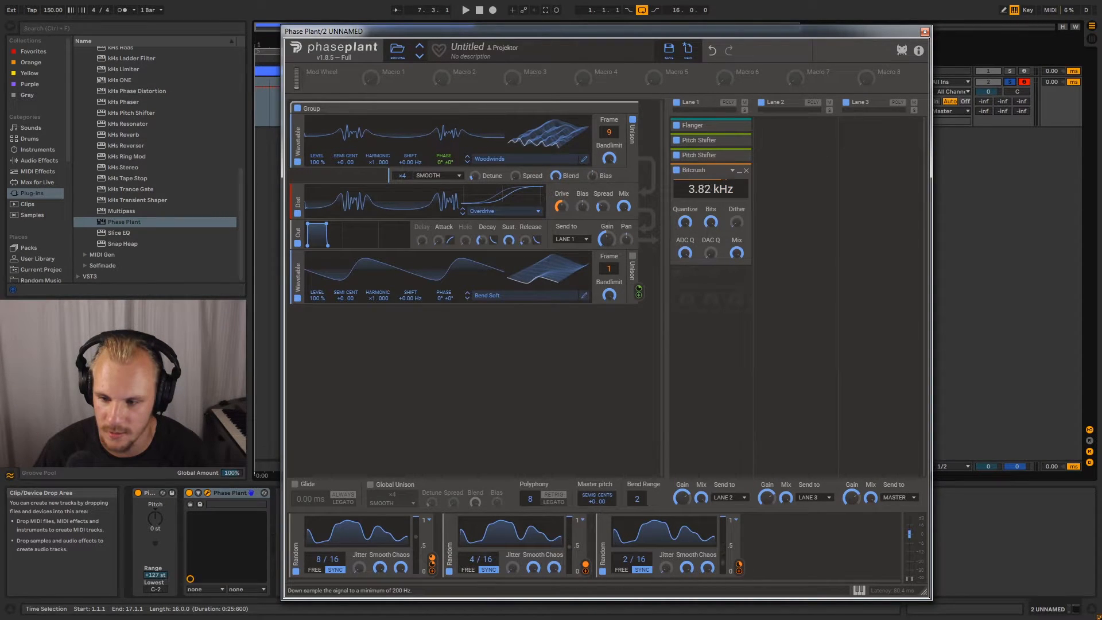
{"action": "left_click_drag", "start_coordinate": [704, 190], "coordinate": [710, 203]}
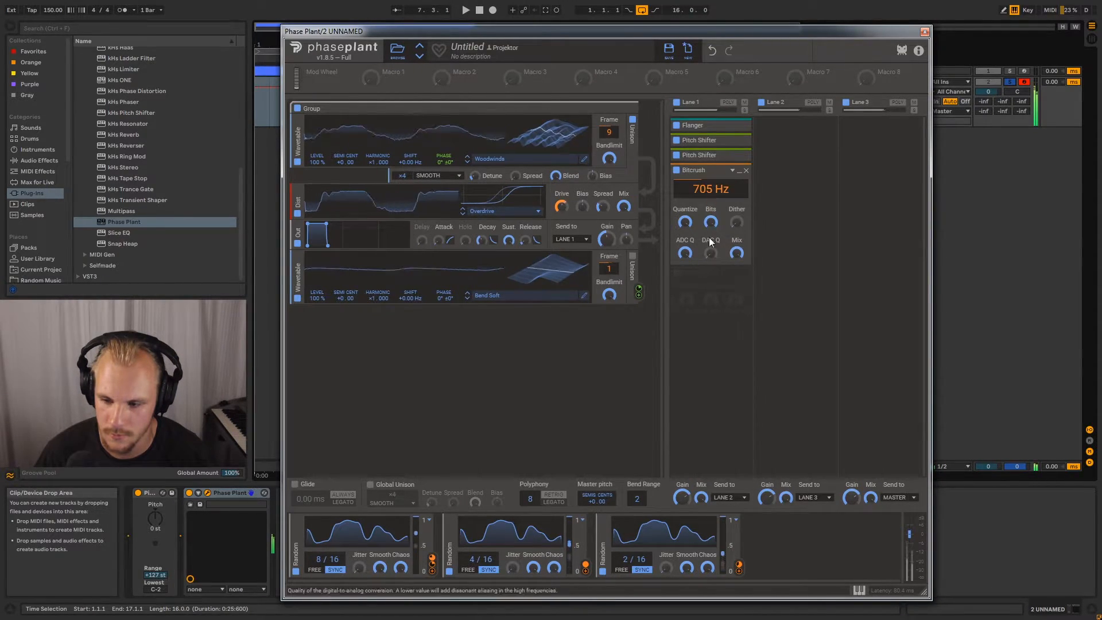
Add a Formant Filter below the Bitcrush in Lane 1 and move its control point to the lower-left corner of the pad
{"action": "left_click", "coordinate": [705, 273]}
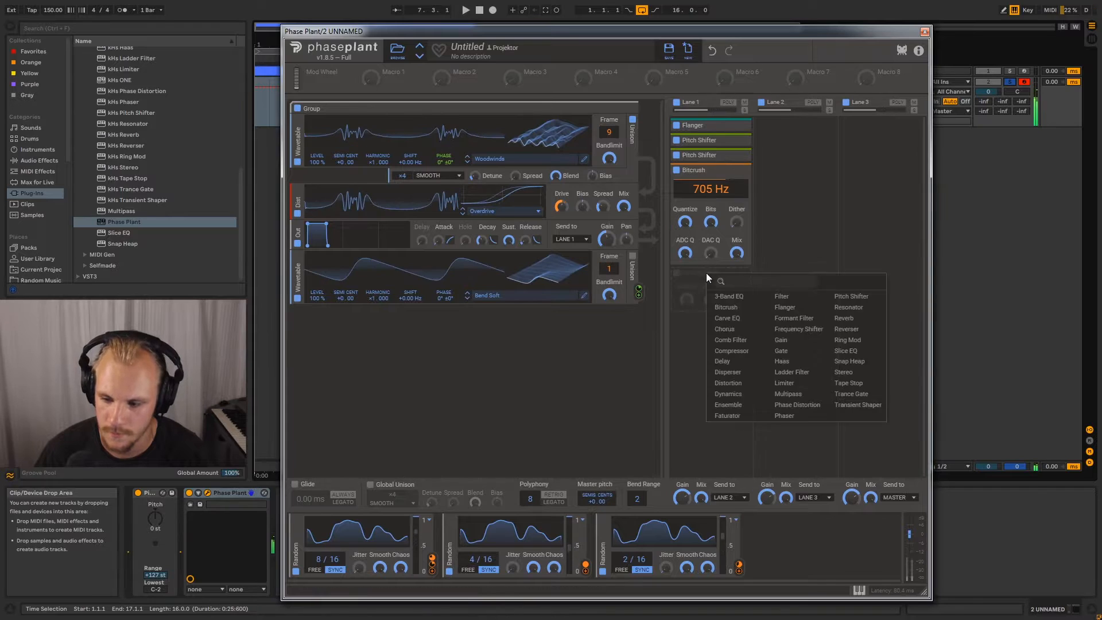
{"action": "left_click", "coordinate": [794, 318]}
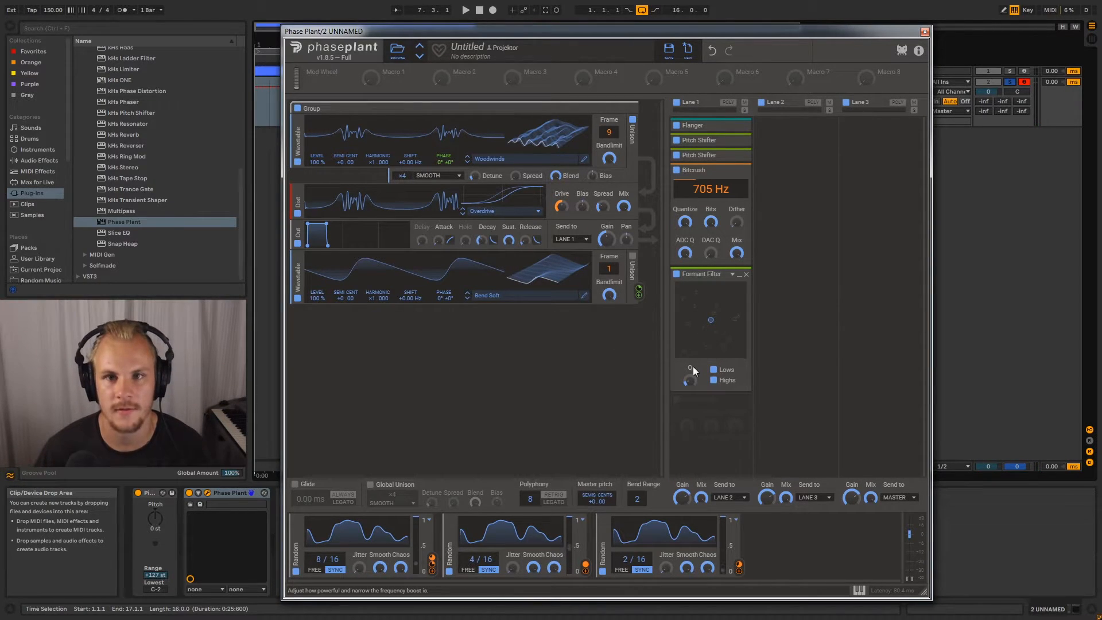
{"action": "left_click_drag", "start_coordinate": [710, 320], "coordinate": [669, 370]}
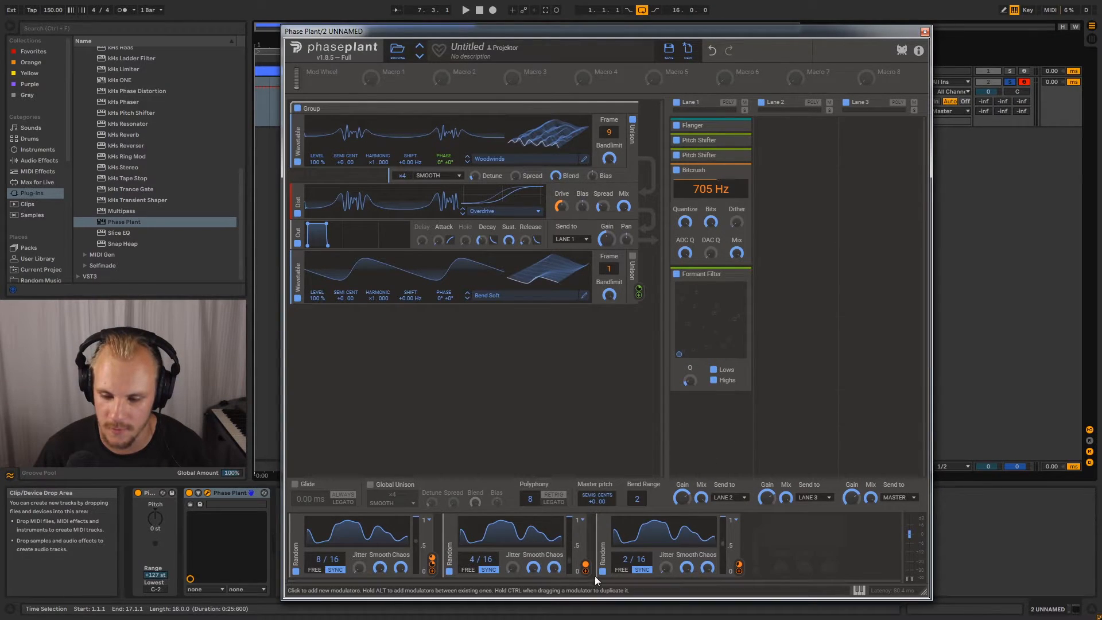
Route the second and third Random modulators to the Formant Filter's vertical position
{"action": "left_click_drag", "start_coordinate": [586, 568], "coordinate": [679, 319]}
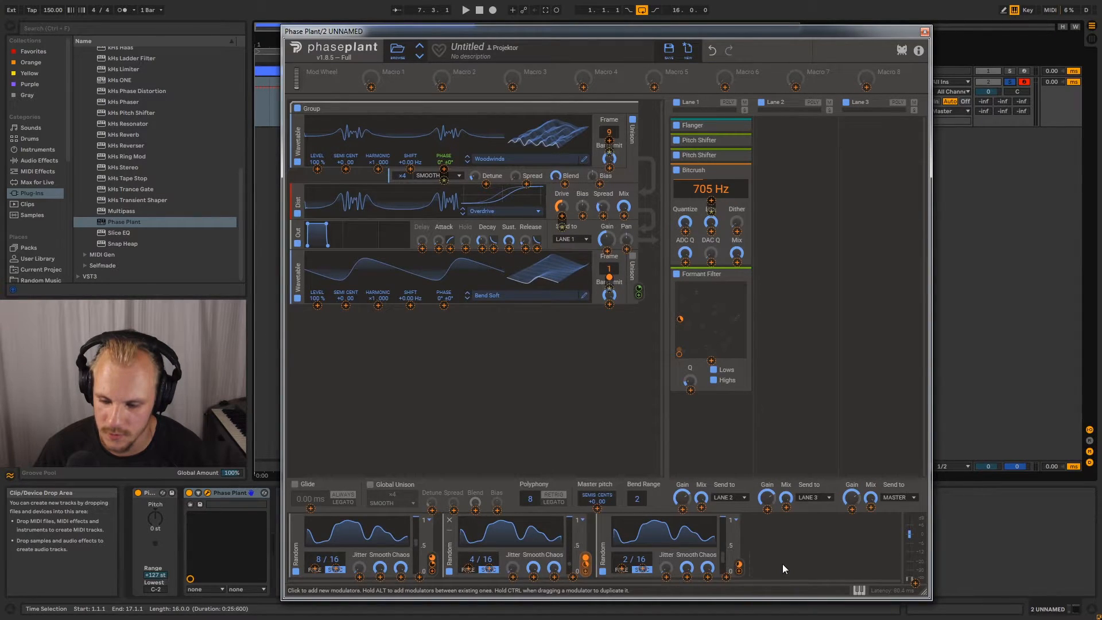
{"action": "left_click_drag", "start_coordinate": [738, 570], "coordinate": [680, 319]}
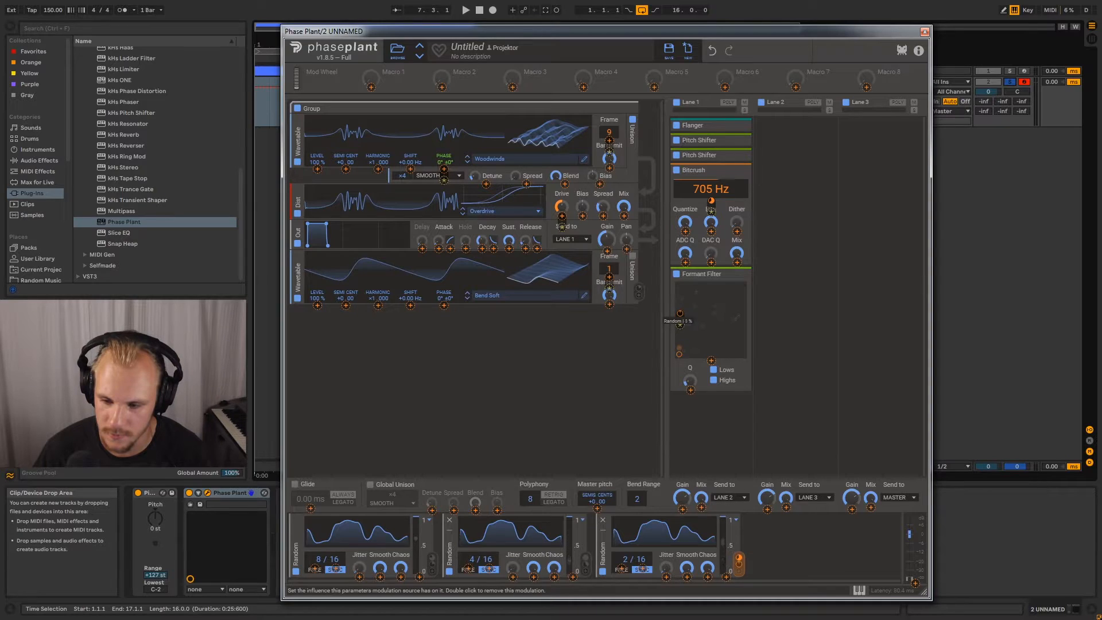
{"action": "left_click", "coordinate": [799, 377]}
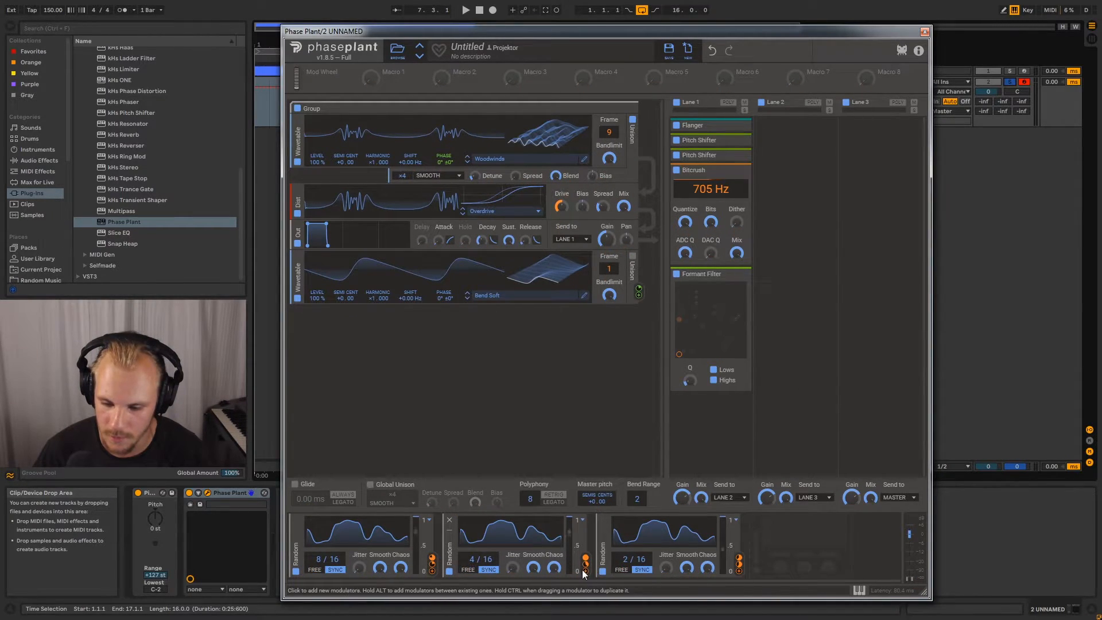
Add a fourth Random modulator with Smooth at 100%, synced at 2/16, and route it to the Formant Filter's horizontal position
{"action": "left_click", "coordinate": [794, 545]}
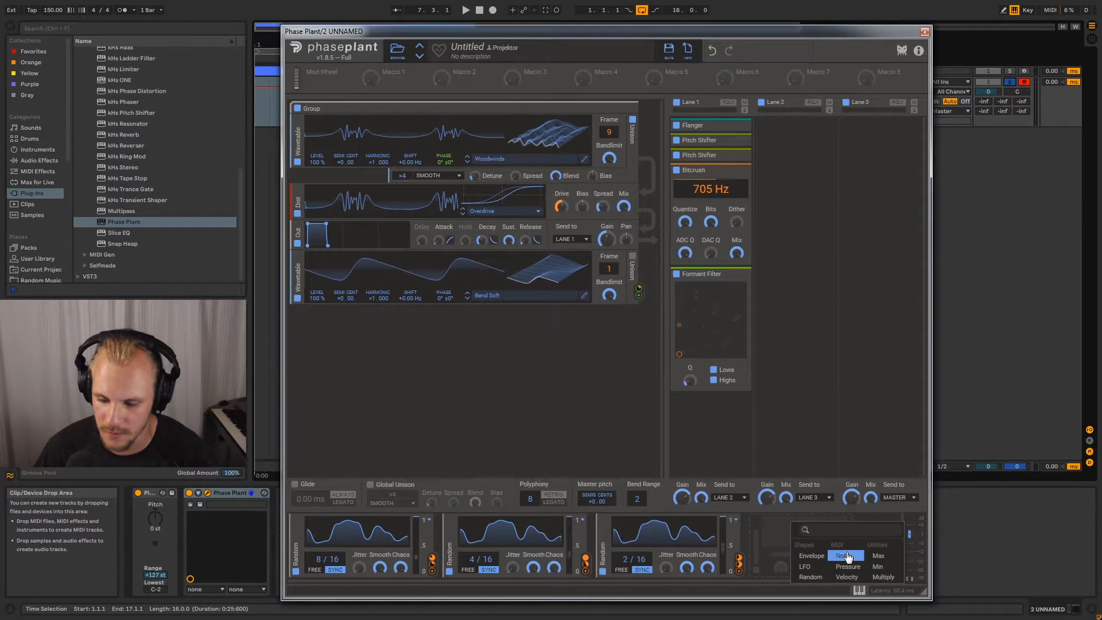
{"action": "left_click", "coordinate": [810, 577]}
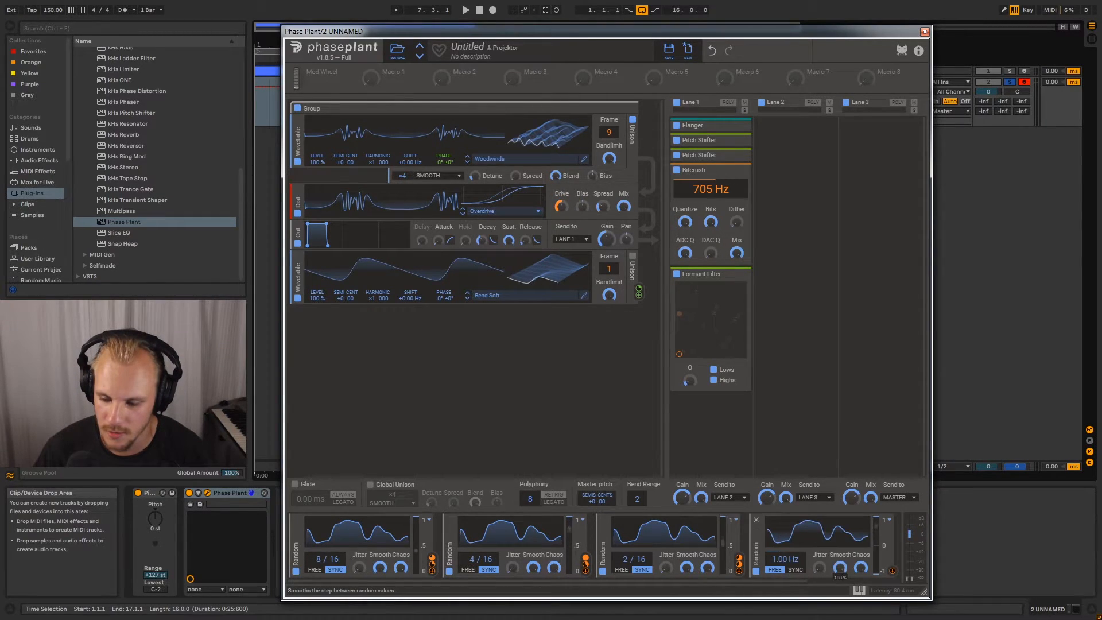
{"action": "left_click", "coordinate": [795, 570]}
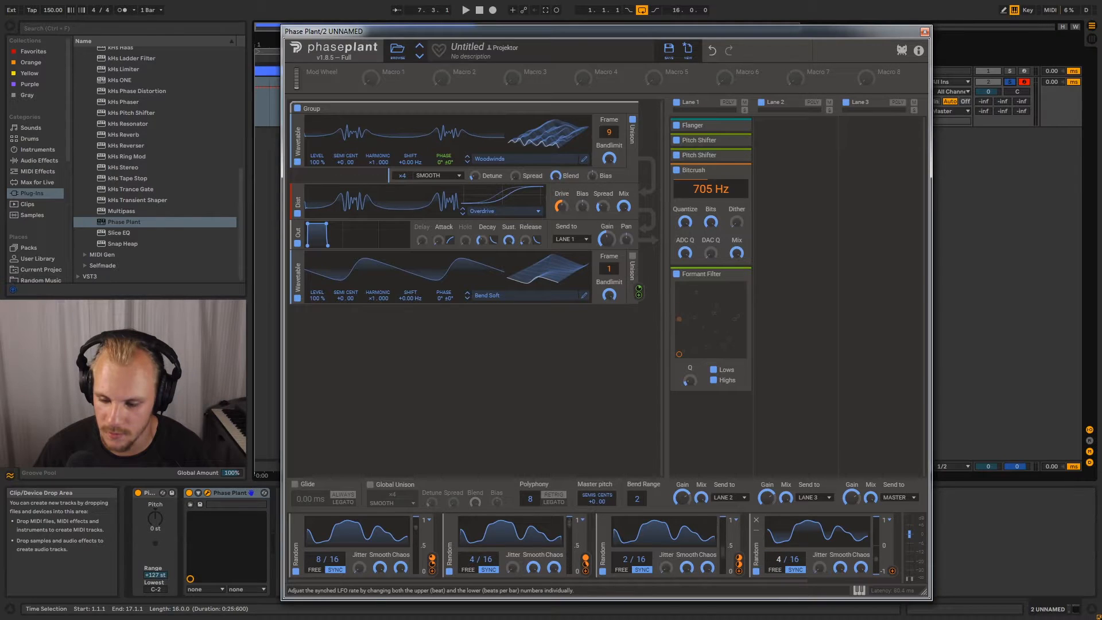
{"action": "left_click_drag", "start_coordinate": [892, 570], "coordinate": [712, 361]}
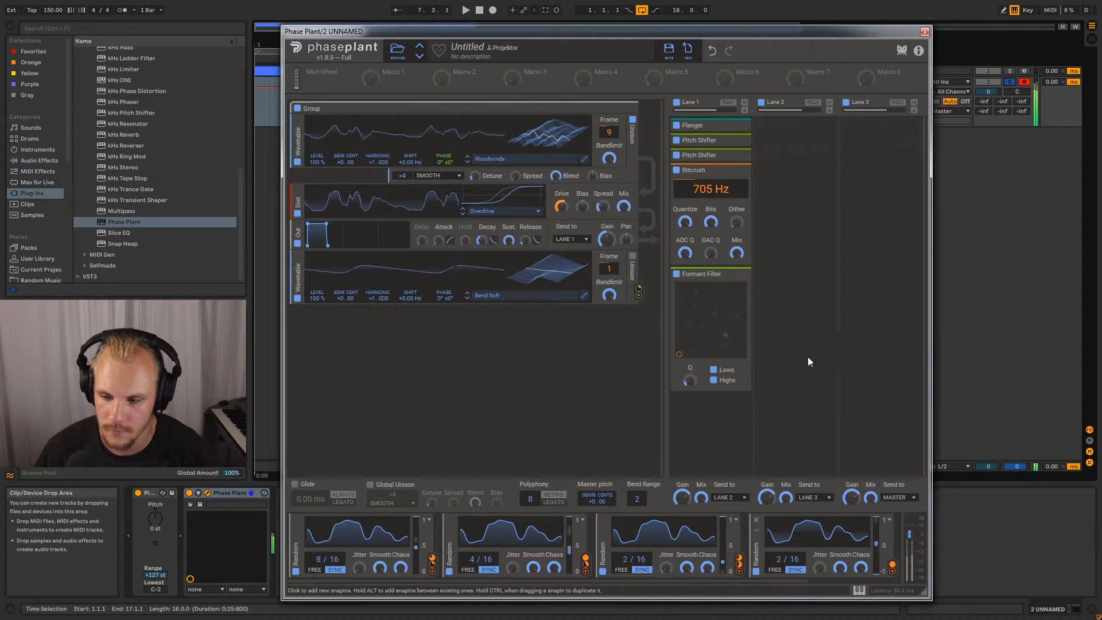
Adjust the Formant Filter's Q, modulate it with the first Random modulator, and minimize the Formant Filter and Bitcrush in Lane 1
{"action": "mouse_move", "coordinate": [691, 380]}
{"action": "left_mouse_down"}
{"action": "mouse_move", "coordinate": [691, 370]}
{"action": "mouse_move", "coordinate": [690, 386]}
{"action": "left_mouse_up"}
{"action": "left_click_drag", "start_coordinate": [431, 569], "coordinate": [692, 391]}
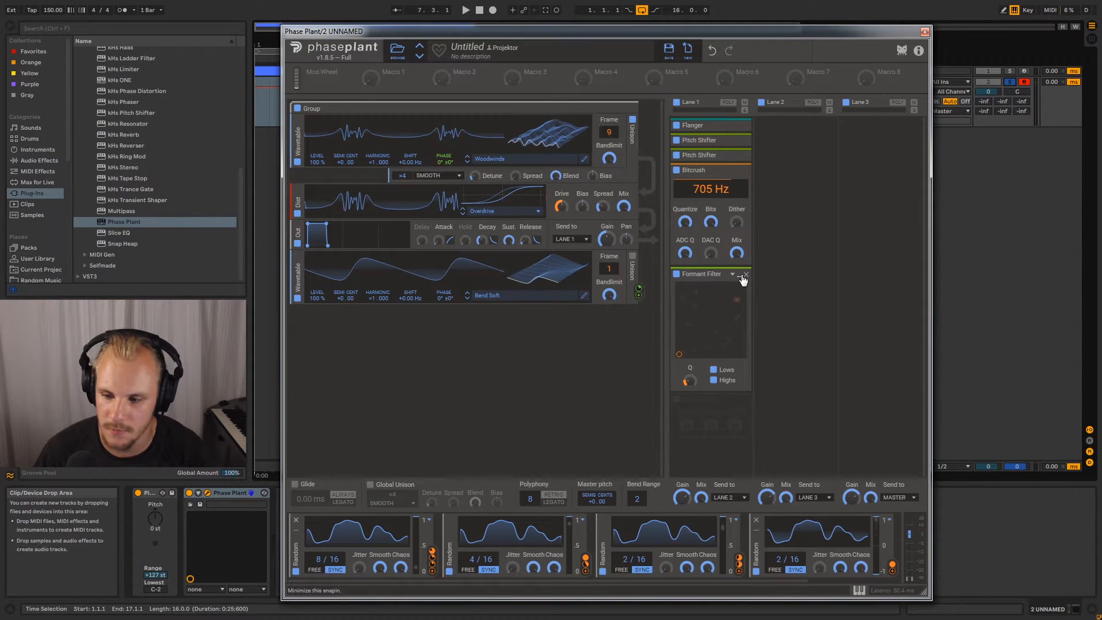
{"action": "left_click", "coordinate": [732, 275]}
{"action": "left_click", "coordinate": [740, 275]}
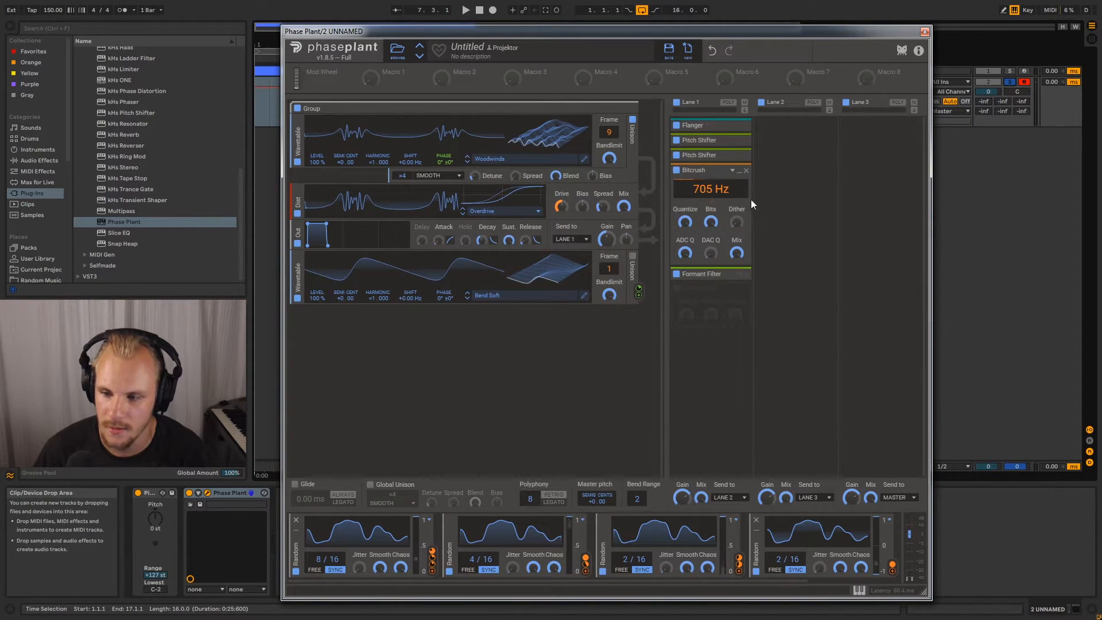
{"action": "left_click", "coordinate": [740, 170]}
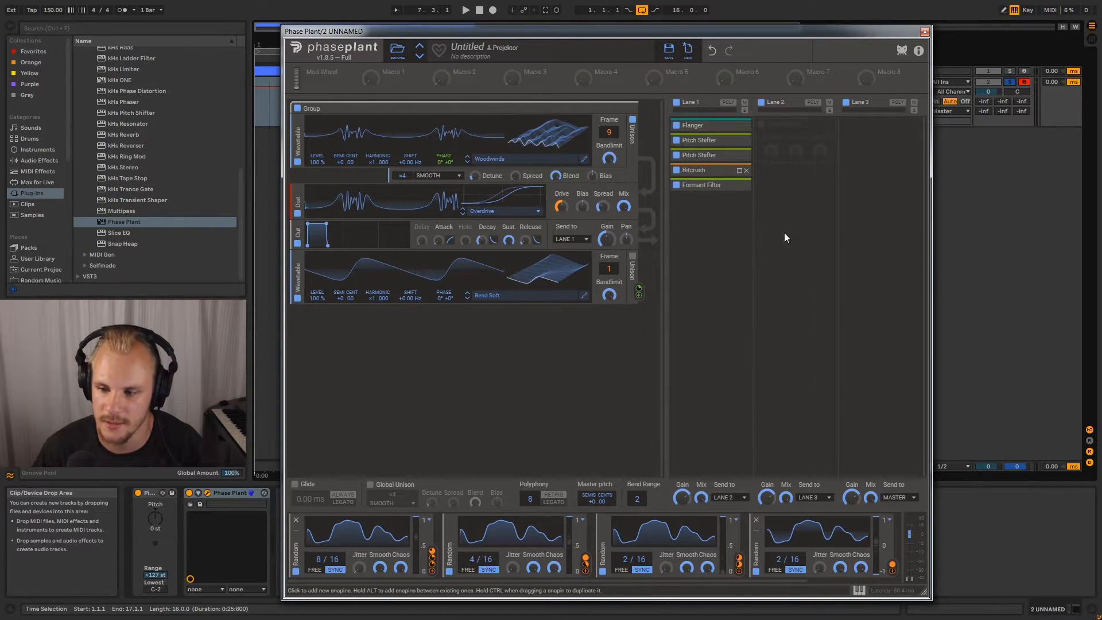
Add a Delay to Lane 2 with a delay time of 12.8 ms and a Mix of 100%
{"action": "left_click", "coordinate": [794, 133]}
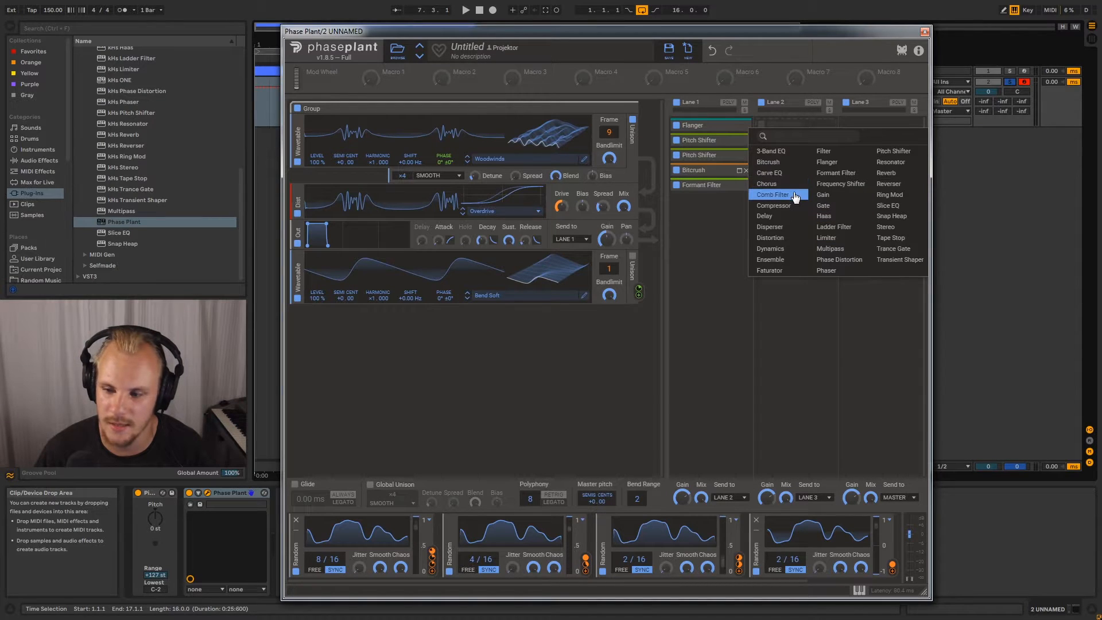
{"action": "left_click", "coordinate": [782, 219]}
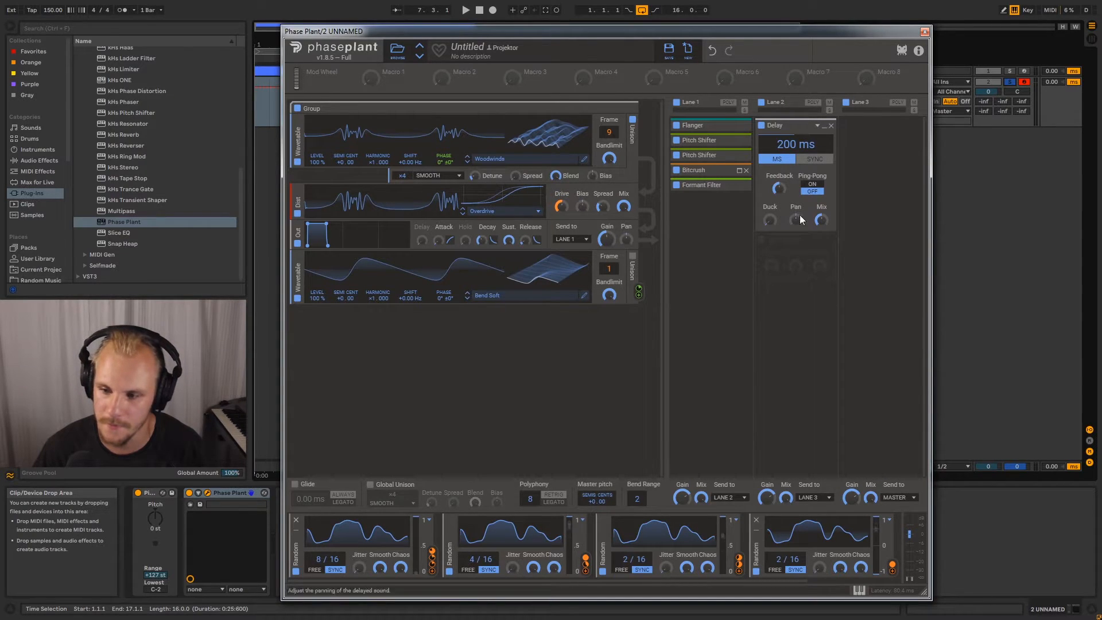
{"action": "double_click", "coordinate": [787, 143]}
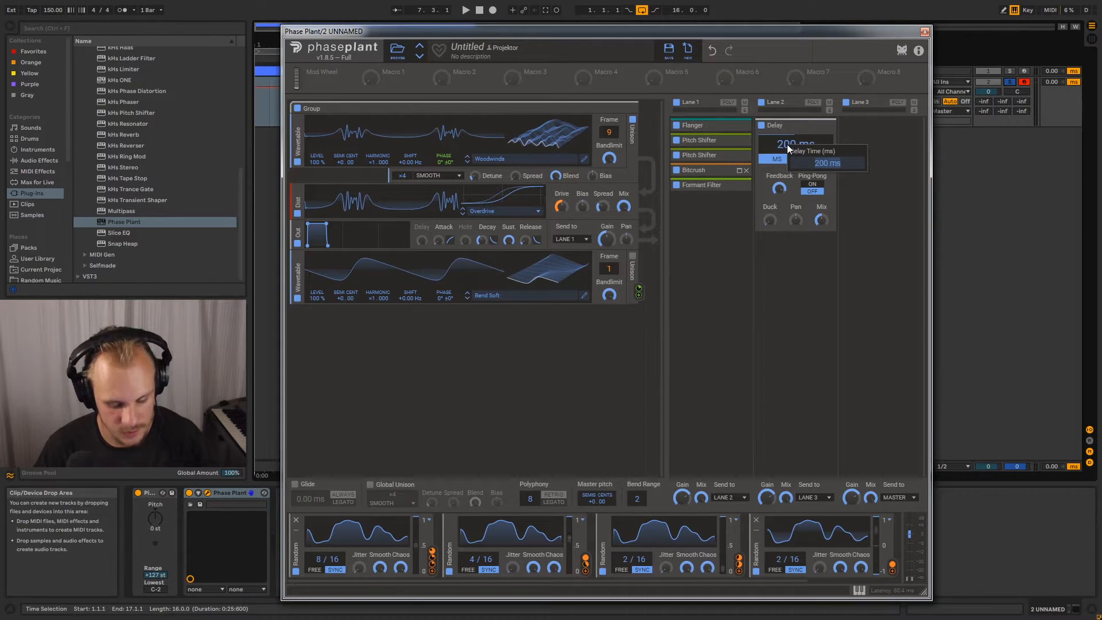
{"action": "type", "text": "12.8"}
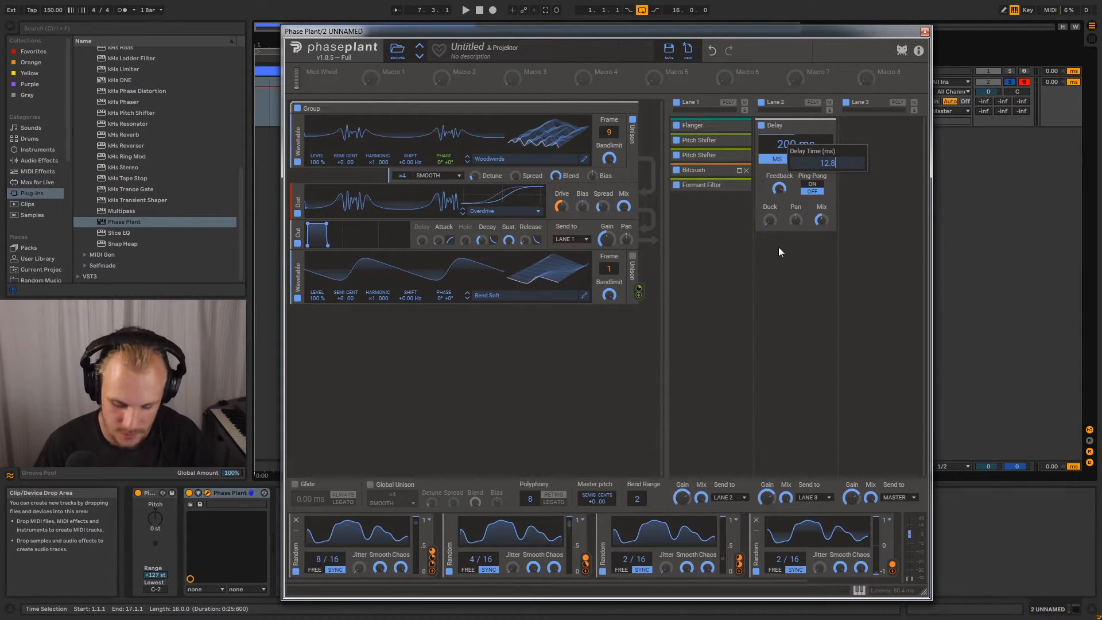
{"action": "key", "text": "Return"}
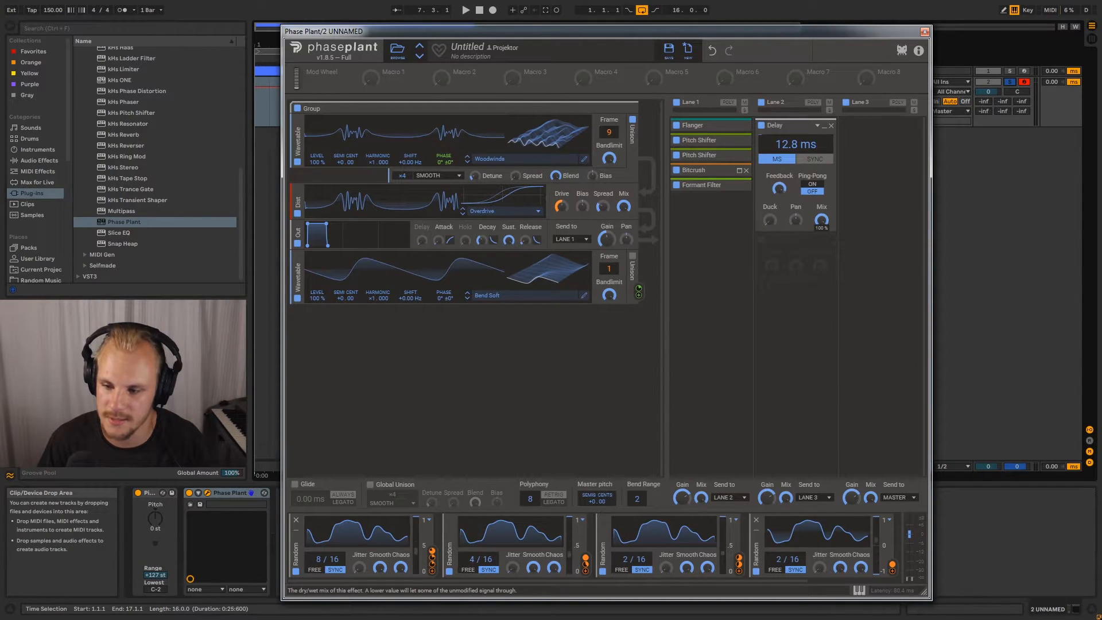
{"action": "left_click", "coordinate": [779, 188]}
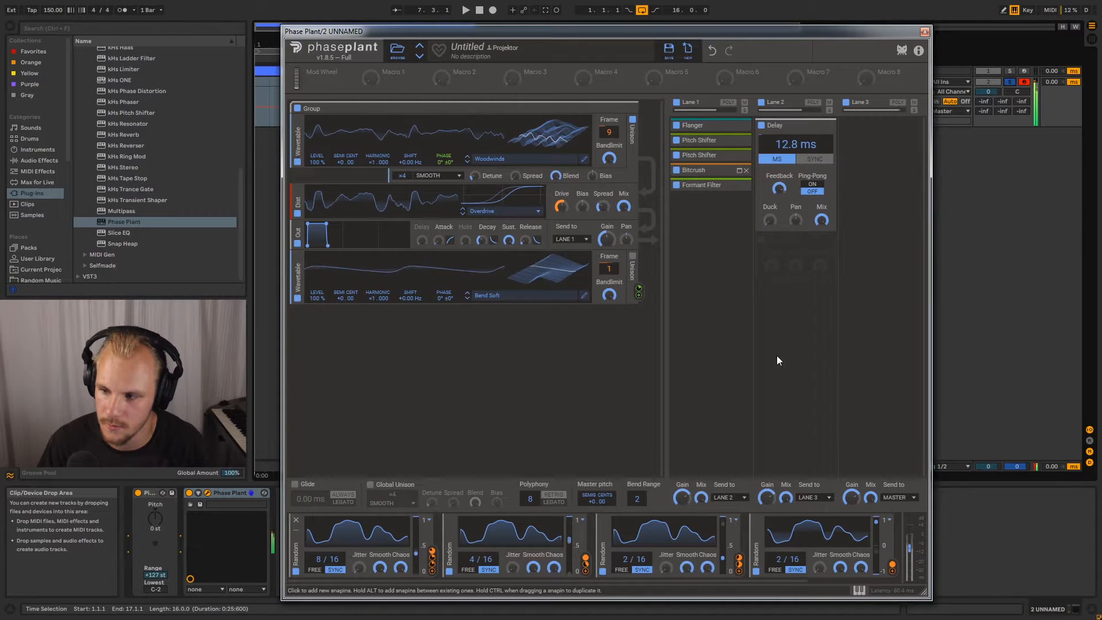
Add Ableton Live's Limiter after Phase Plant on the instrument track and reopen the Phase Plant editor
{"action": "left_click", "coordinate": [924, 31]}
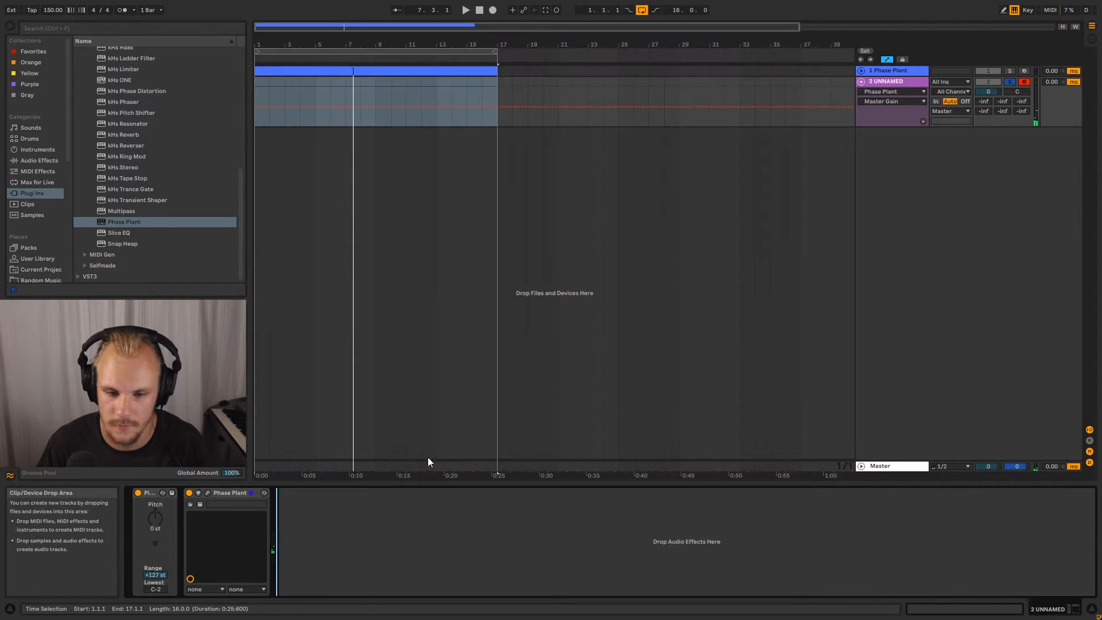
{"action": "left_click", "coordinate": [41, 161]}
{"action": "left_click_drag", "start_coordinate": [105, 170], "coordinate": [529, 510]}
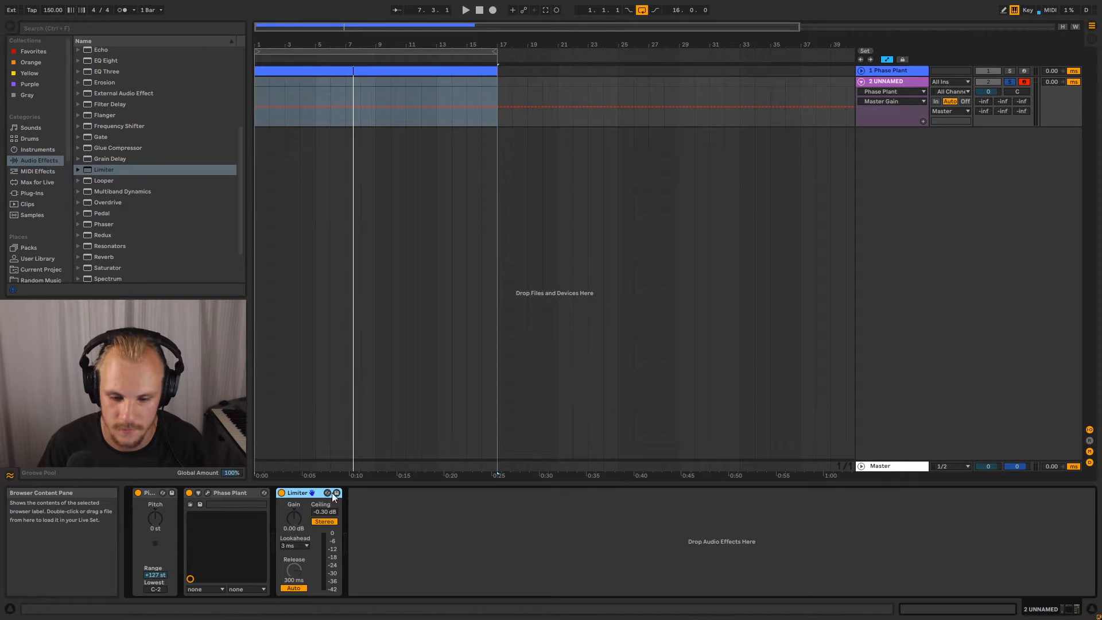
{"action": "left_click", "coordinate": [208, 493]}
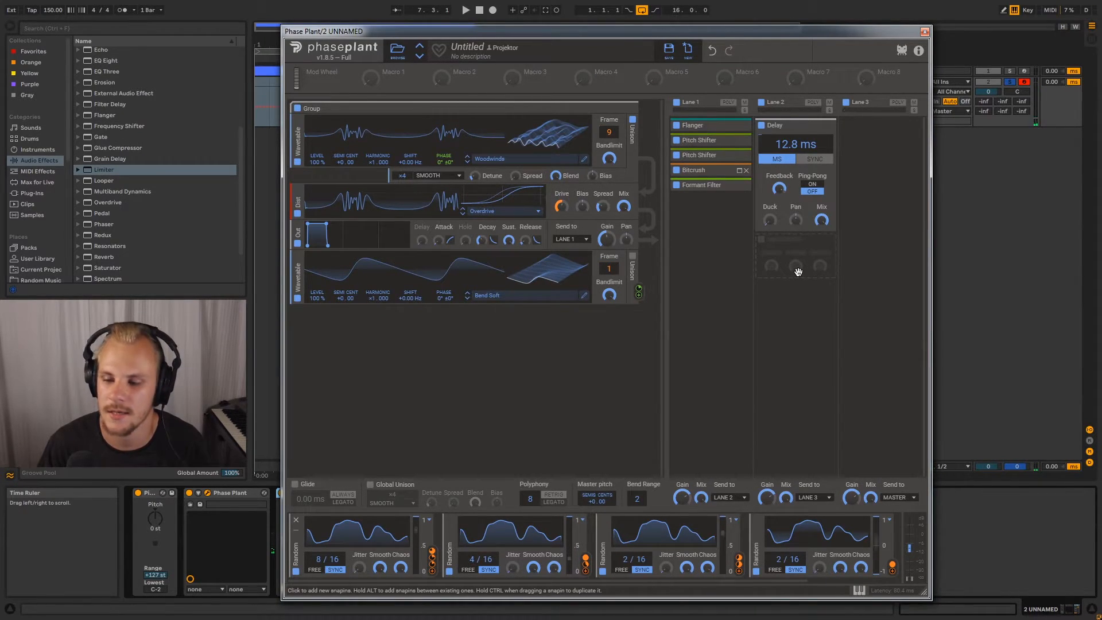
Add a Bitcrush below the Delay in Lane 2 and lower its Mix
{"action": "left_click", "coordinate": [799, 264]}
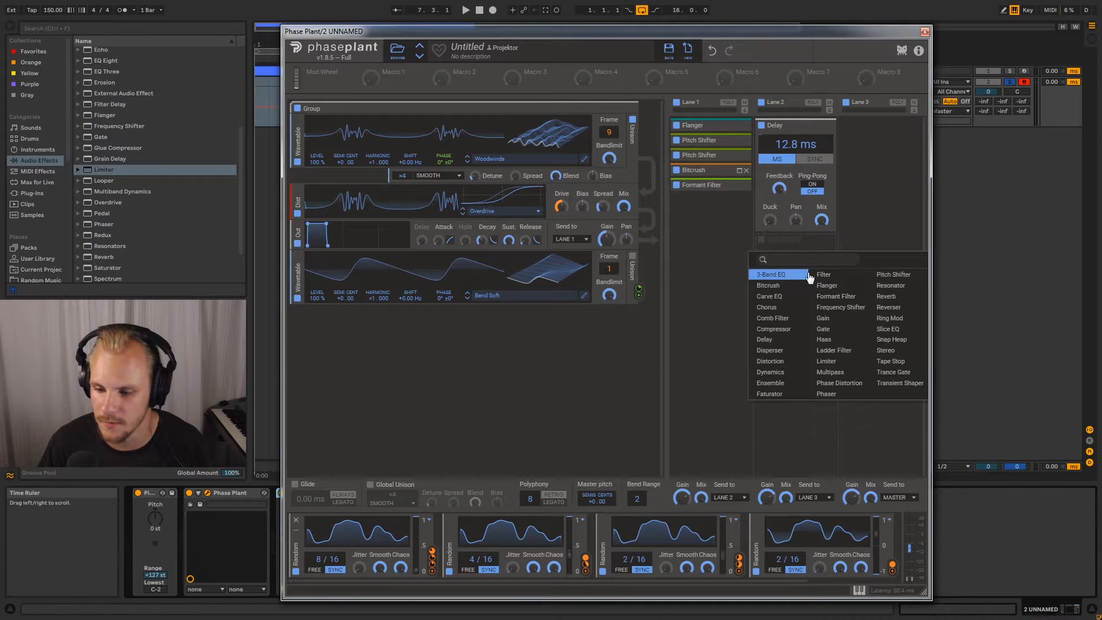
{"action": "left_click", "coordinate": [785, 286]}
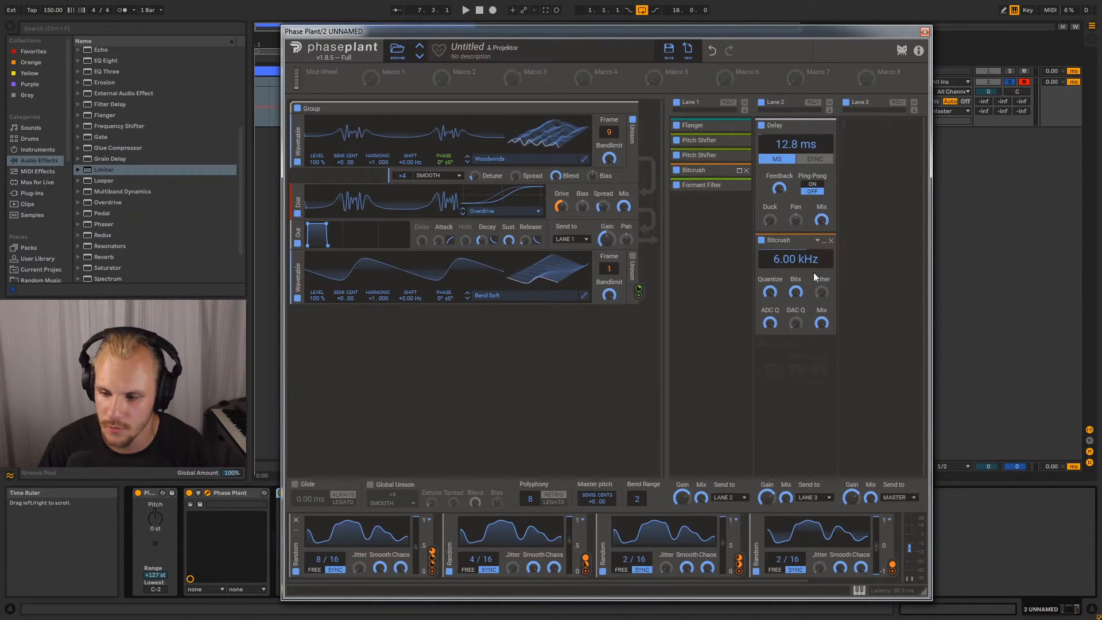
{"action": "left_click_drag", "start_coordinate": [821, 323], "coordinate": [821, 344]}
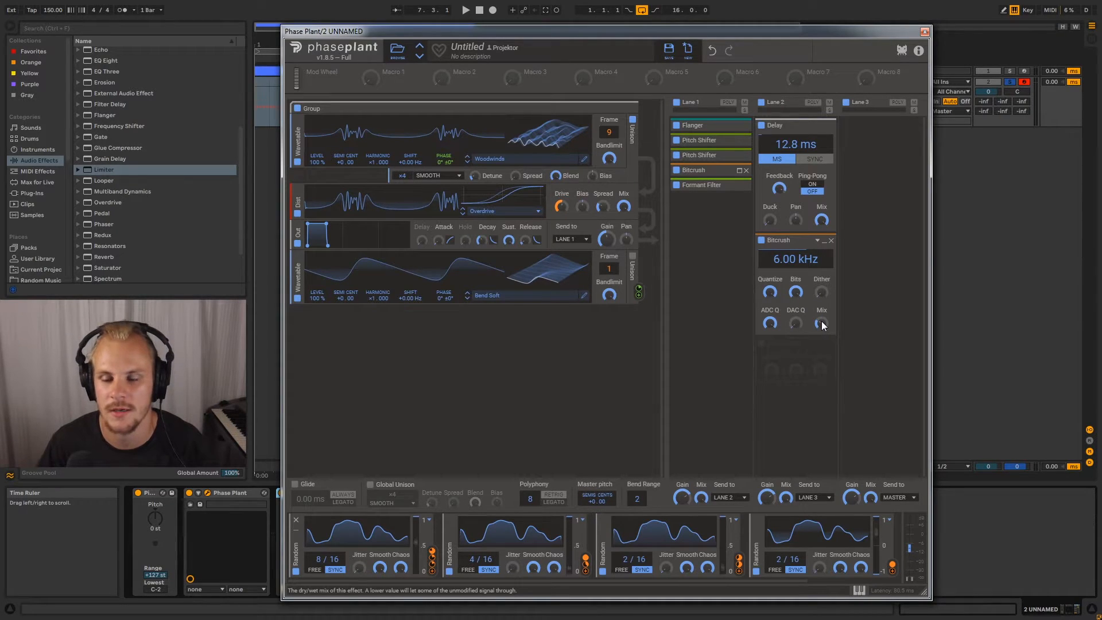
Add a Slice EQ to Lane 2 and move it above the Delay
{"action": "left_click", "coordinate": [793, 354]}
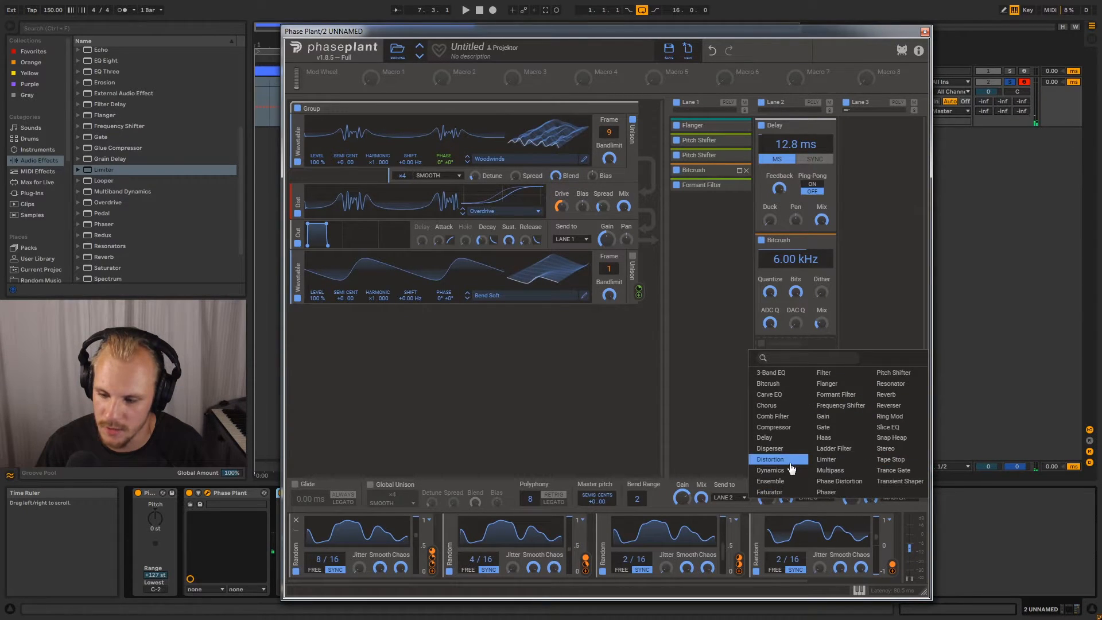
{"action": "left_click", "coordinate": [896, 428]}
{"action": "left_click_drag", "start_coordinate": [796, 350], "coordinate": [798, 130]}
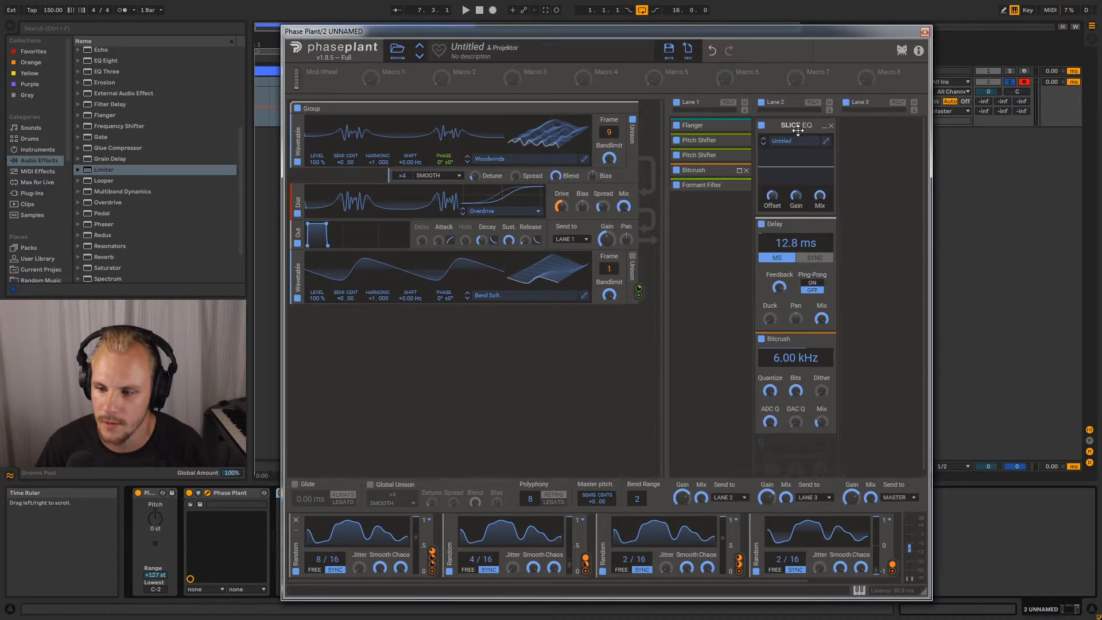
Shape the Slice EQ curve with a low cut and alternating boosts and dips, the last dip at about 614 Hz, and close its editor
{"action": "left_click", "coordinate": [828, 143]}
{"action": "left_click_drag", "start_coordinate": [300, 312], "coordinate": [398, 211]}
{"action": "left_click_drag", "start_coordinate": [433, 316], "coordinate": [431, 426]}
{"action": "left_click_drag", "start_coordinate": [492, 315], "coordinate": [492, 225]}
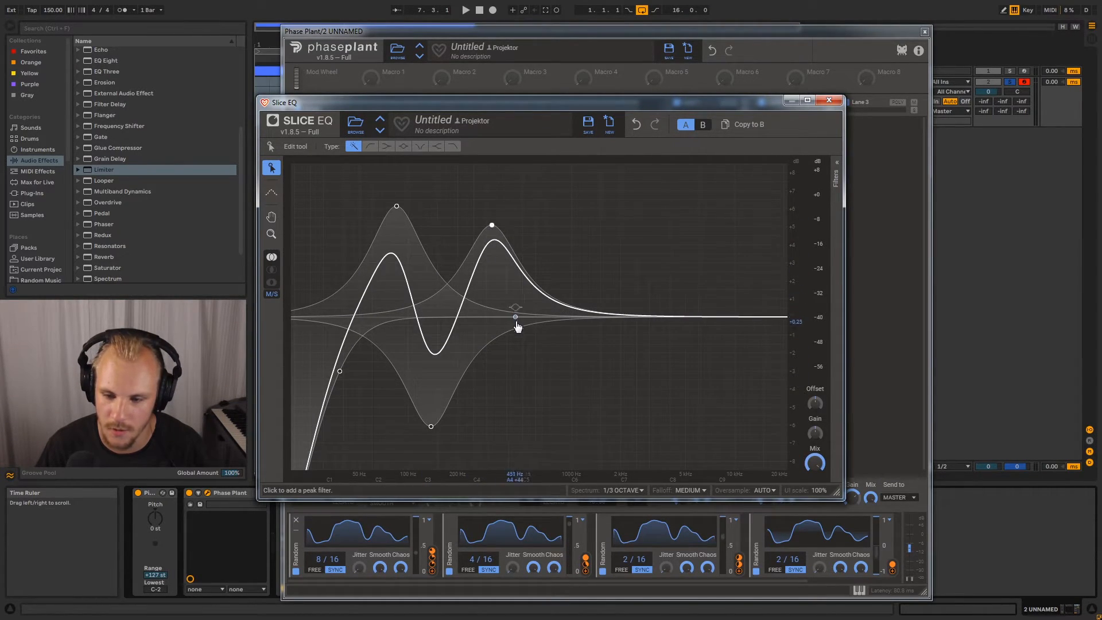
{"action": "left_click_drag", "start_coordinate": [533, 329], "coordinate": [539, 393]}
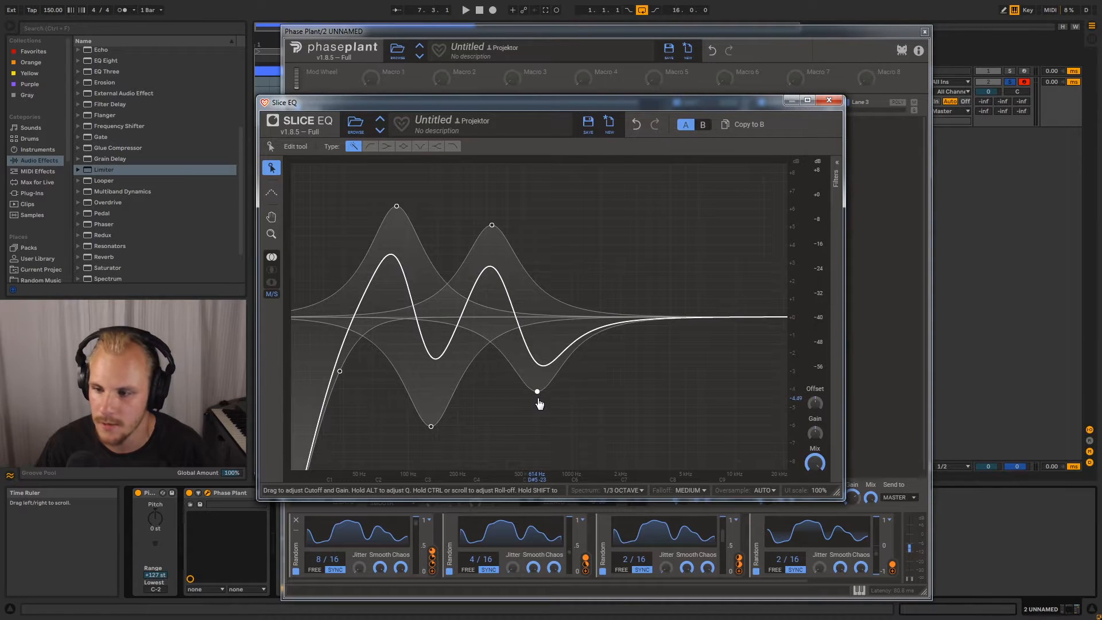
{"action": "left_click", "coordinate": [829, 101]}
Adjust the Slice EQ's Offset and modulate it with the first and third Random modulators
{"action": "mouse_move", "coordinate": [772, 196]}
{"action": "left_mouse_down"}
{"action": "mouse_move", "coordinate": [771, 155]}
{"action": "mouse_move", "coordinate": [772, 196]}
{"action": "left_mouse_up"}
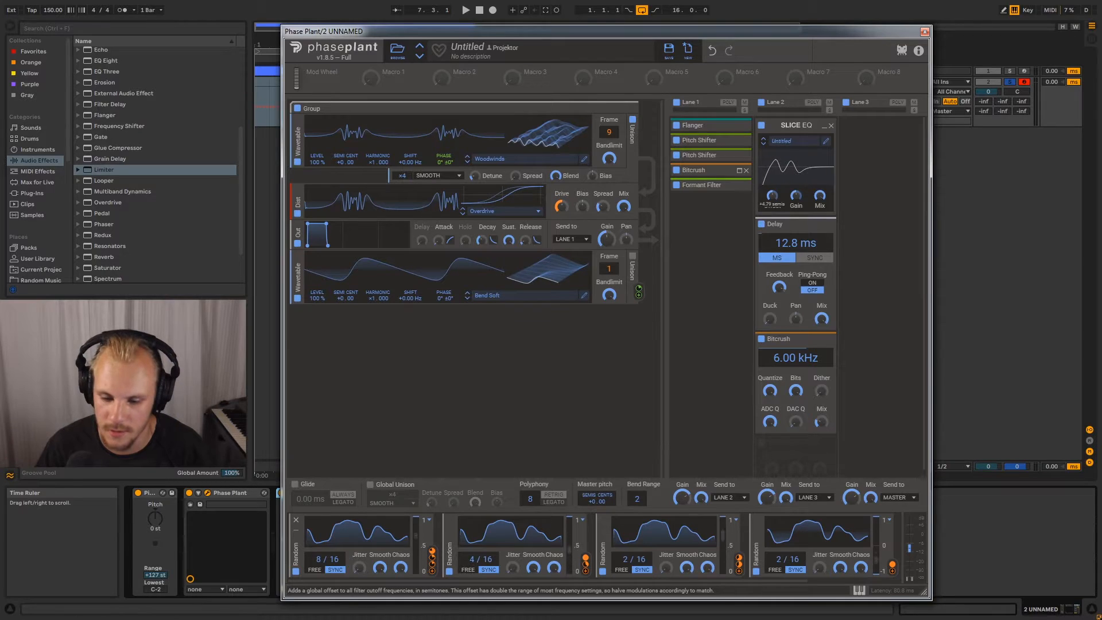
{"action": "left_click", "coordinate": [433, 570]}
{"action": "left_click_drag", "start_coordinate": [772, 204], "coordinate": [772, 196]}
{"action": "left_click", "coordinate": [739, 570]}
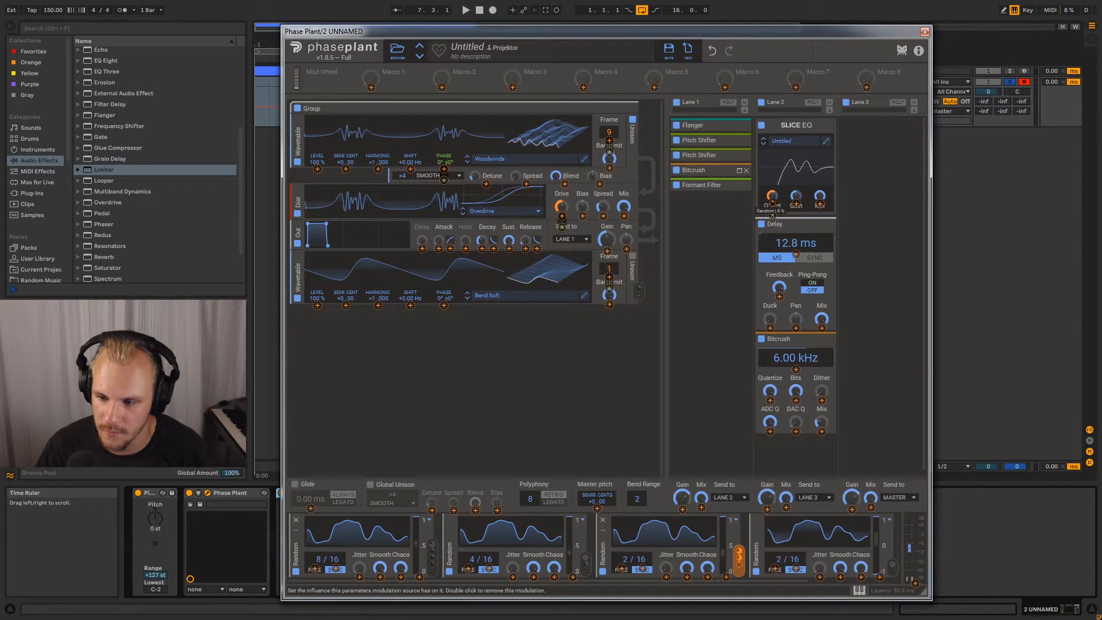
{"action": "left_click", "coordinate": [718, 247]}
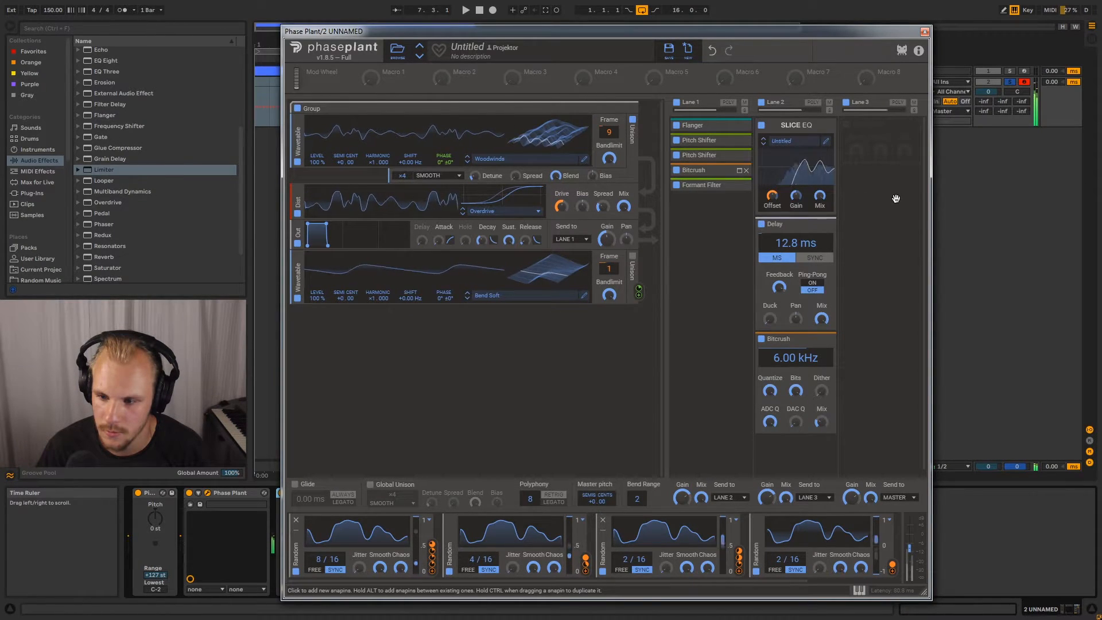
Move the Slice EQ into Lane 1 between the Bitcrush and Formant Filter, adjust the Formant Filter's Q and minimize it again
{"action": "left_click_drag", "start_coordinate": [797, 125], "coordinate": [741, 225]}
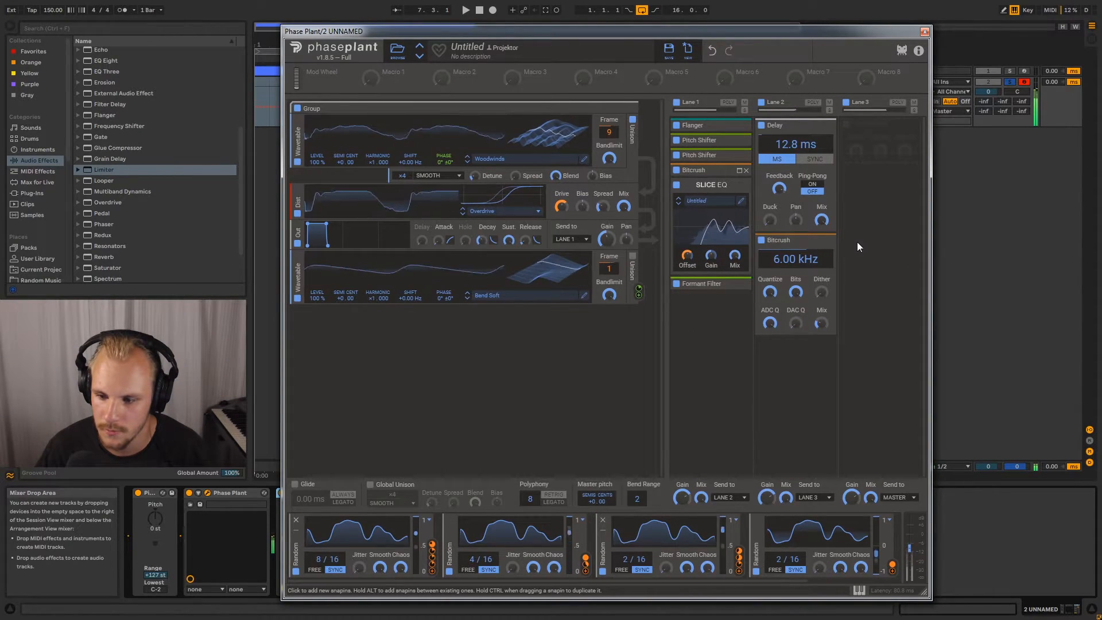
{"action": "left_click", "coordinate": [703, 283]}
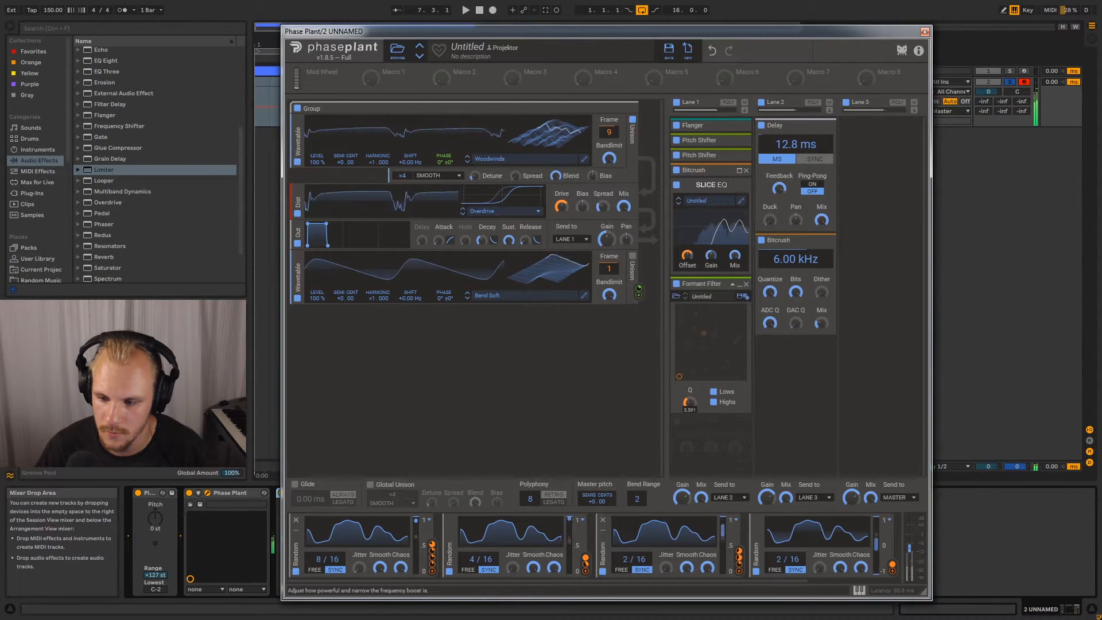
{"action": "left_click", "coordinate": [738, 284]}
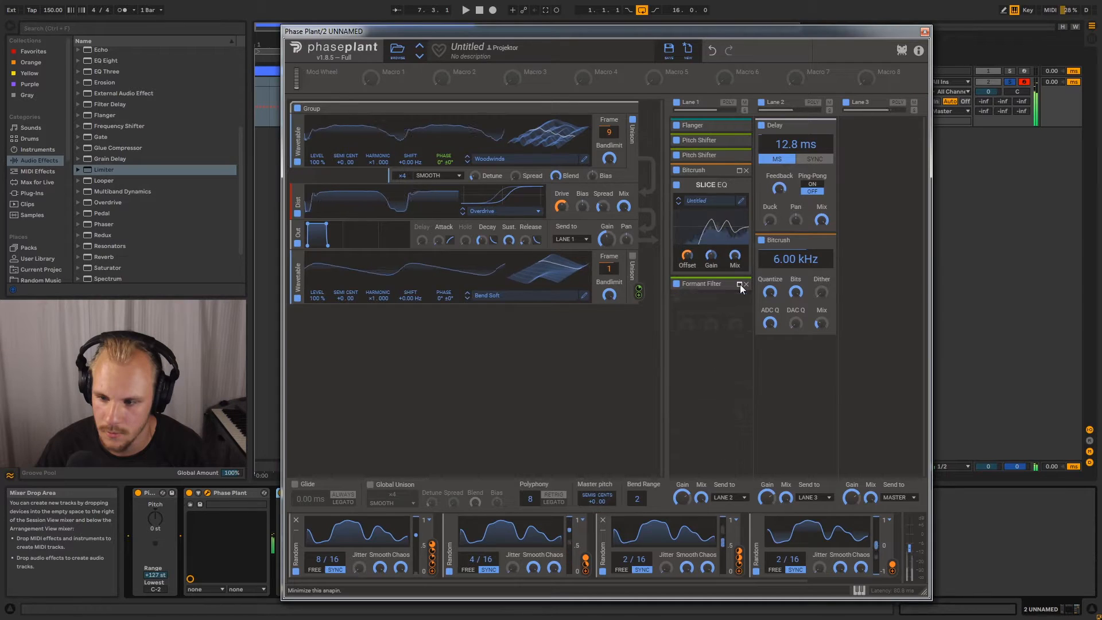
Minimize the Slice EQ in Lane 1 and the Delay and Bitcrush in Lane 2
{"action": "left_click", "coordinate": [739, 172]}
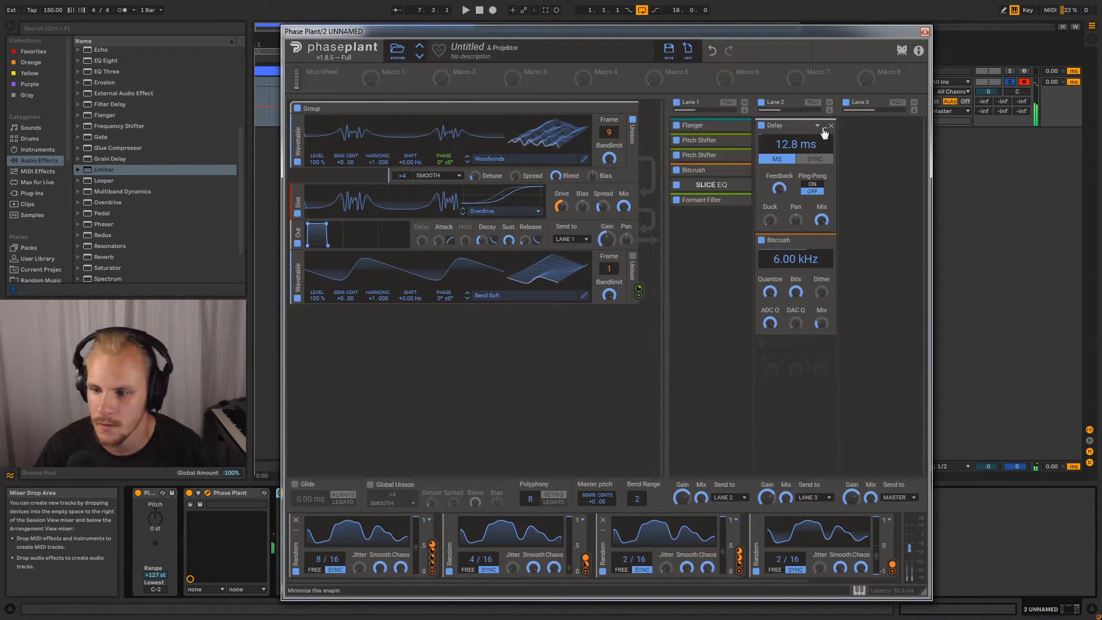
{"action": "left_click", "coordinate": [824, 125]}
{"action": "left_click", "coordinate": [824, 140]}
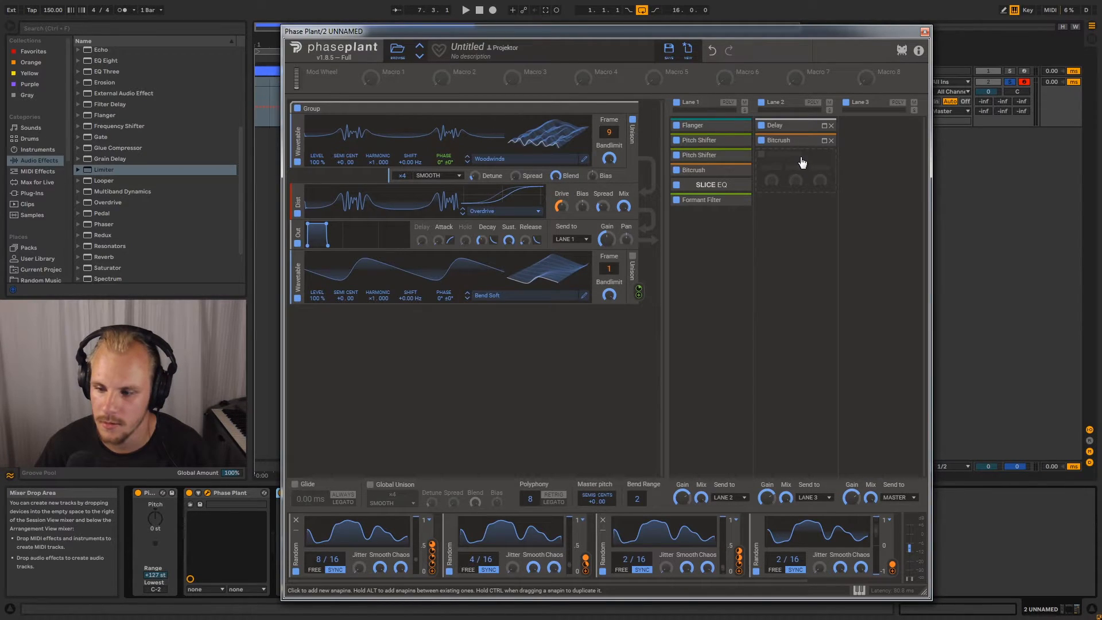
Add a Slice EQ after the Bitcrush in Lane 2 and draw a low cut at about 54.9 Hz in its editor
{"action": "left_click", "coordinate": [803, 164]}
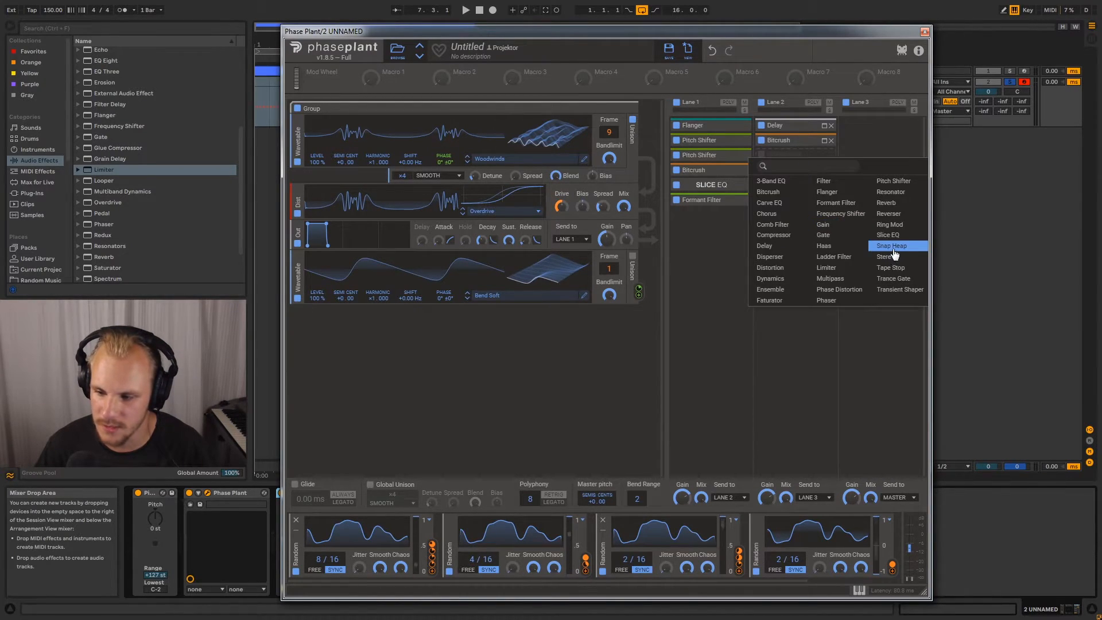
{"action": "left_click", "coordinate": [896, 245]}
{"action": "left_click", "coordinate": [825, 171]}
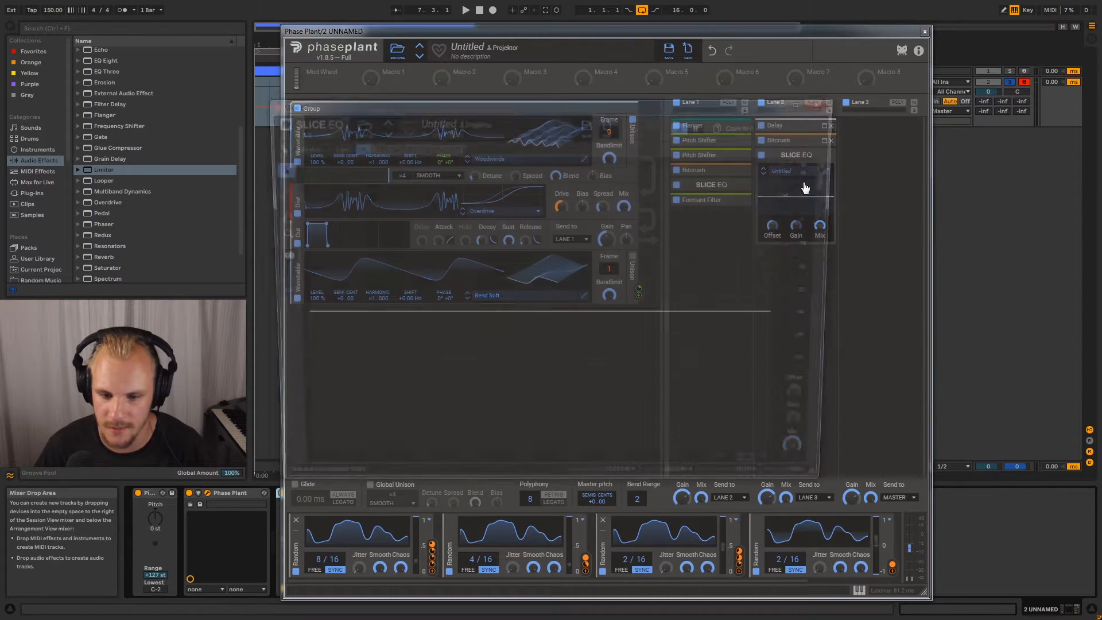
{"action": "left_click_drag", "start_coordinate": [298, 319], "coordinate": [361, 298]}
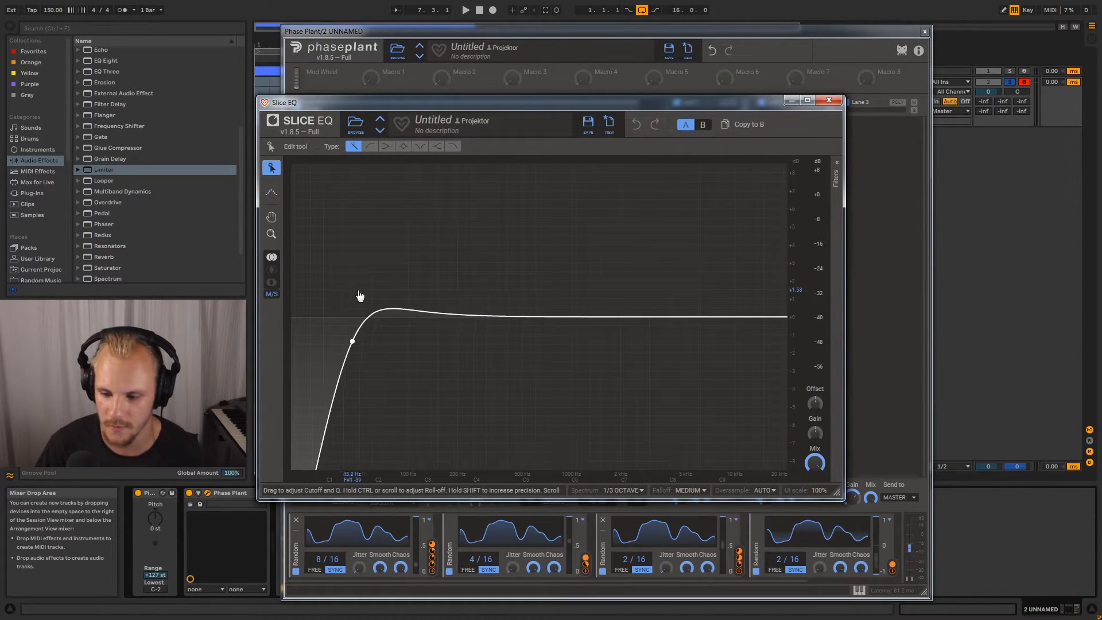
Set the low cut's slope to 24 dB/oct and fine-tune its position with the Slice EQ's Offset and the cut point
{"action": "left_click", "coordinate": [836, 166]}
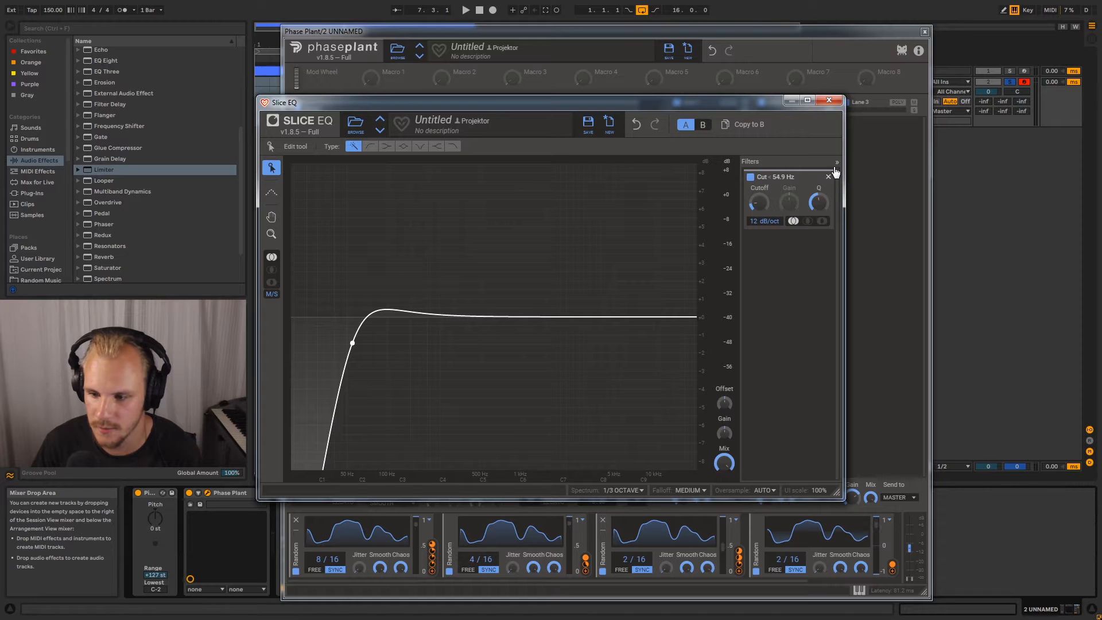
{"action": "left_click_drag", "start_coordinate": [767, 221], "coordinate": [767, 203]}
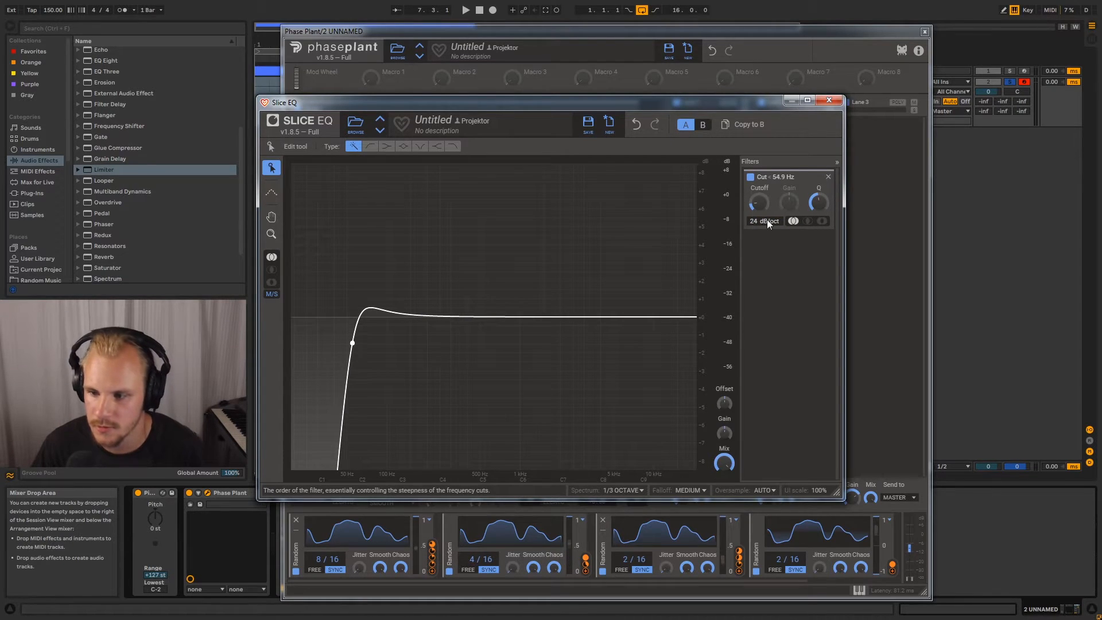
{"action": "left_click", "coordinate": [838, 101]}
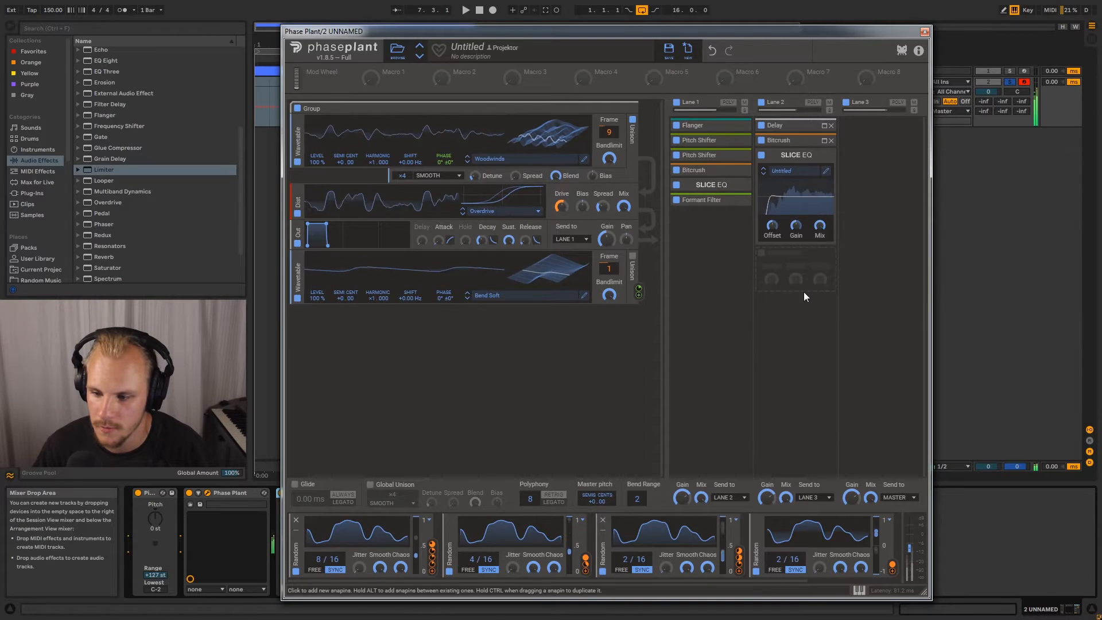
{"action": "left_click_drag", "start_coordinate": [772, 225], "coordinate": [772, 213]}
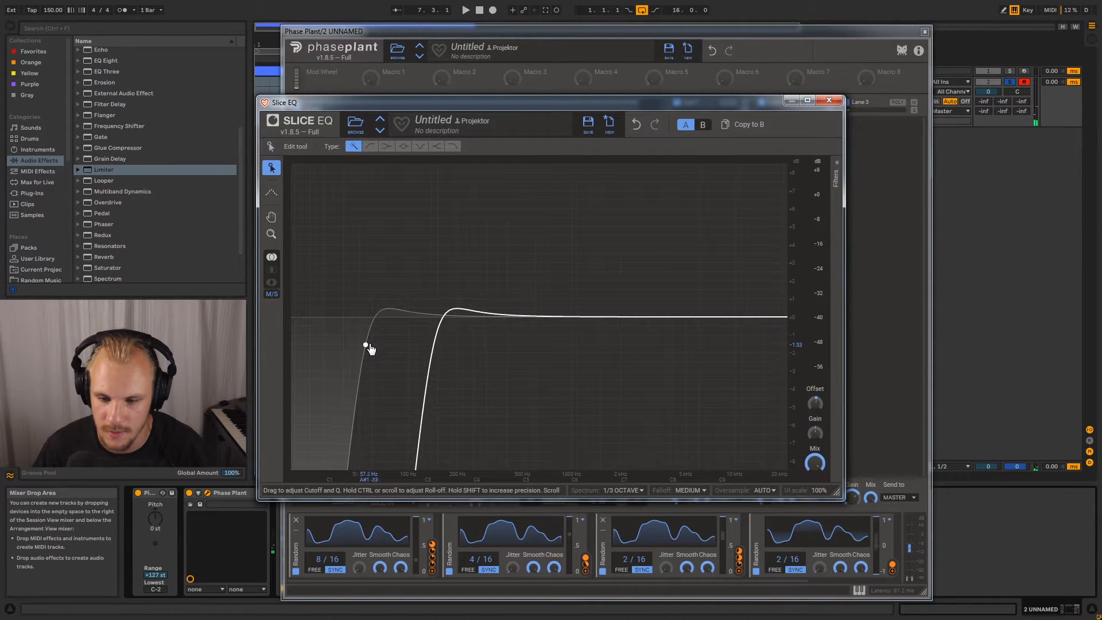
{"action": "left_click_drag", "start_coordinate": [370, 378], "coordinate": [366, 390]}
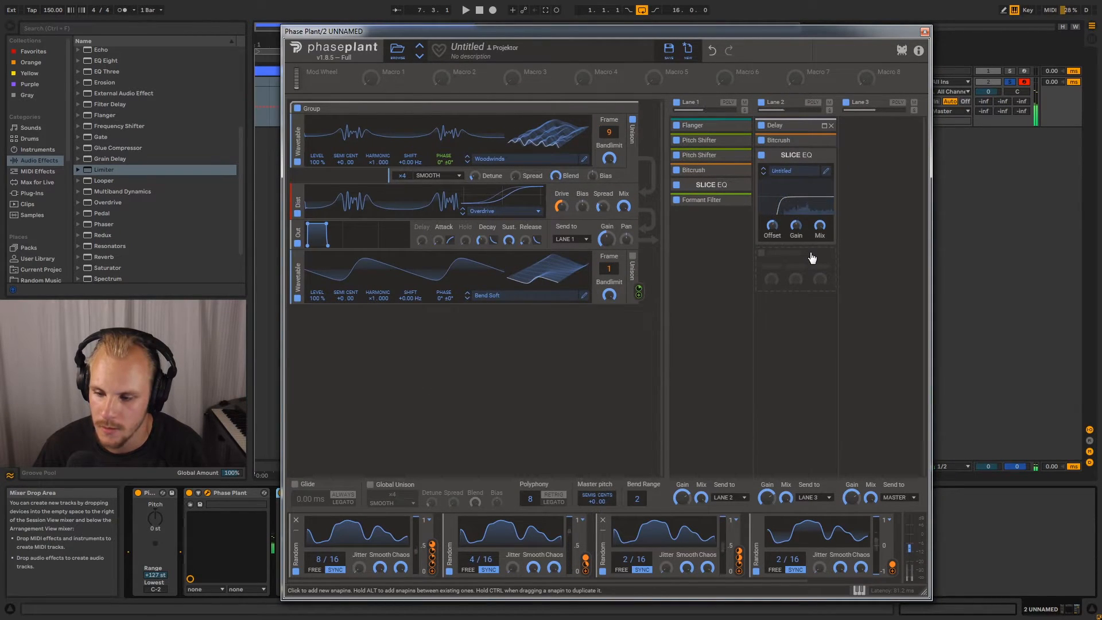
Add a tempo-synced 3/16 Delay followed by a Reverb to Lane 3
{"action": "left_click", "coordinate": [793, 257]}
{"action": "left_click", "coordinate": [866, 144]}
{"action": "left_click", "coordinate": [866, 144]}
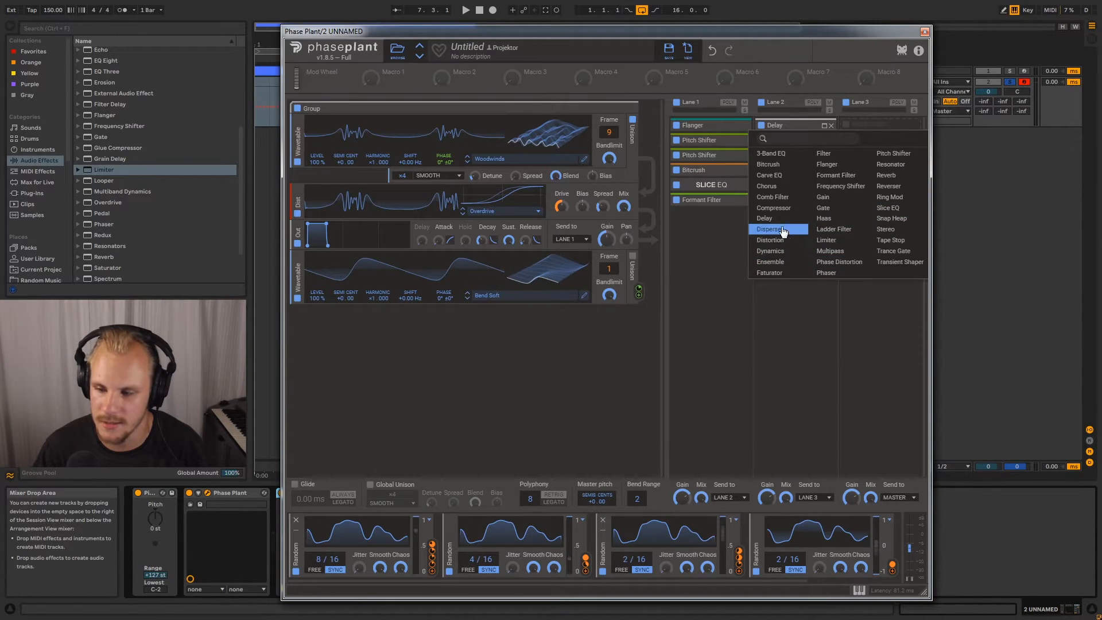
{"action": "left_click", "coordinate": [765, 218]}
{"action": "left_click", "coordinate": [901, 162]}
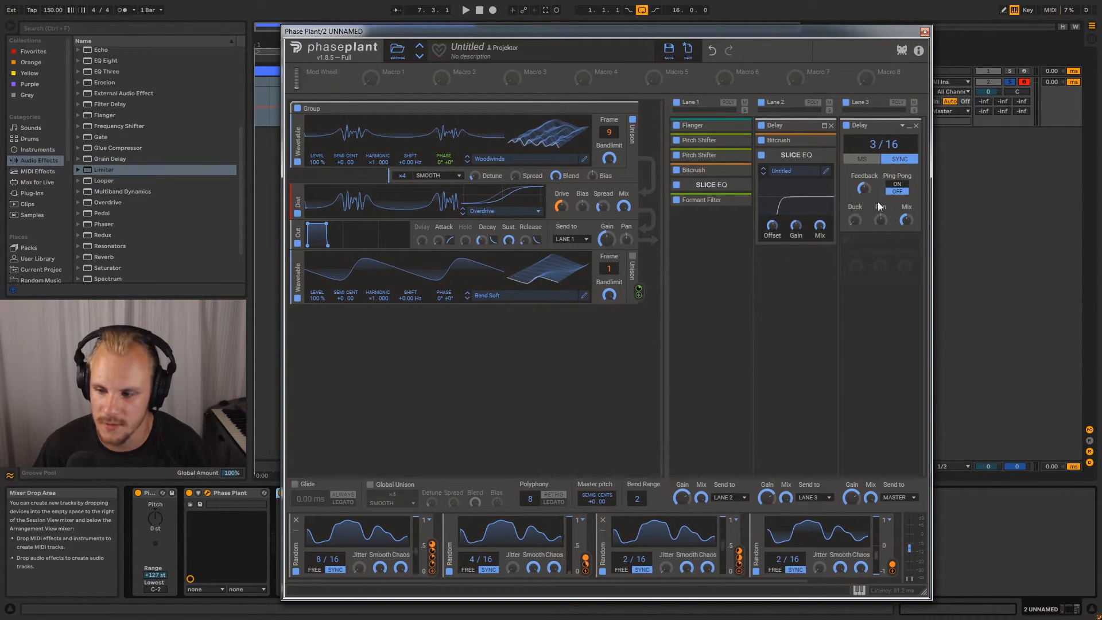
{"action": "left_click", "coordinate": [875, 254]}
{"action": "left_click", "coordinate": [902, 297]}
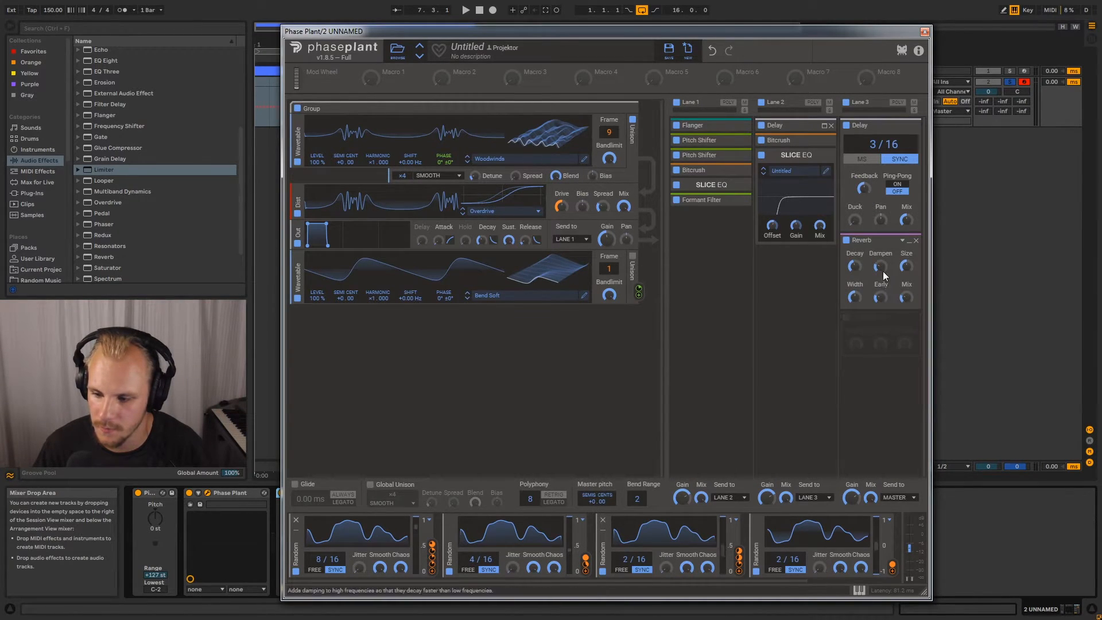
Add an Ensemble to Lane 3 and move it above the Delay
{"action": "left_click", "coordinate": [870, 331]}
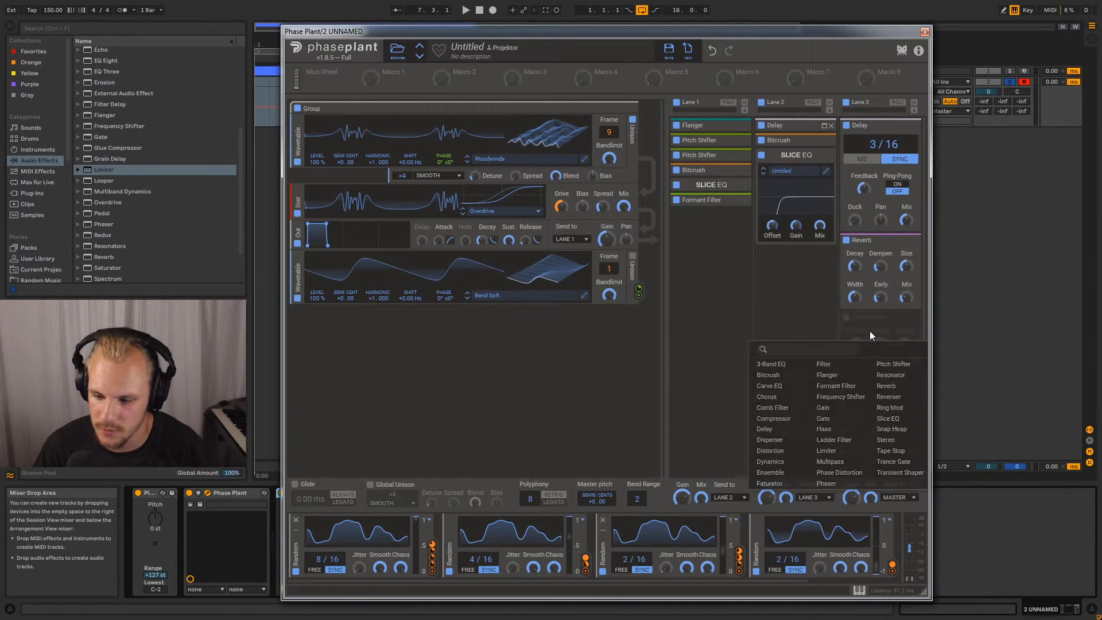
{"action": "left_click", "coordinate": [771, 473]}
{"action": "left_click_drag", "start_coordinate": [878, 321], "coordinate": [868, 127]}
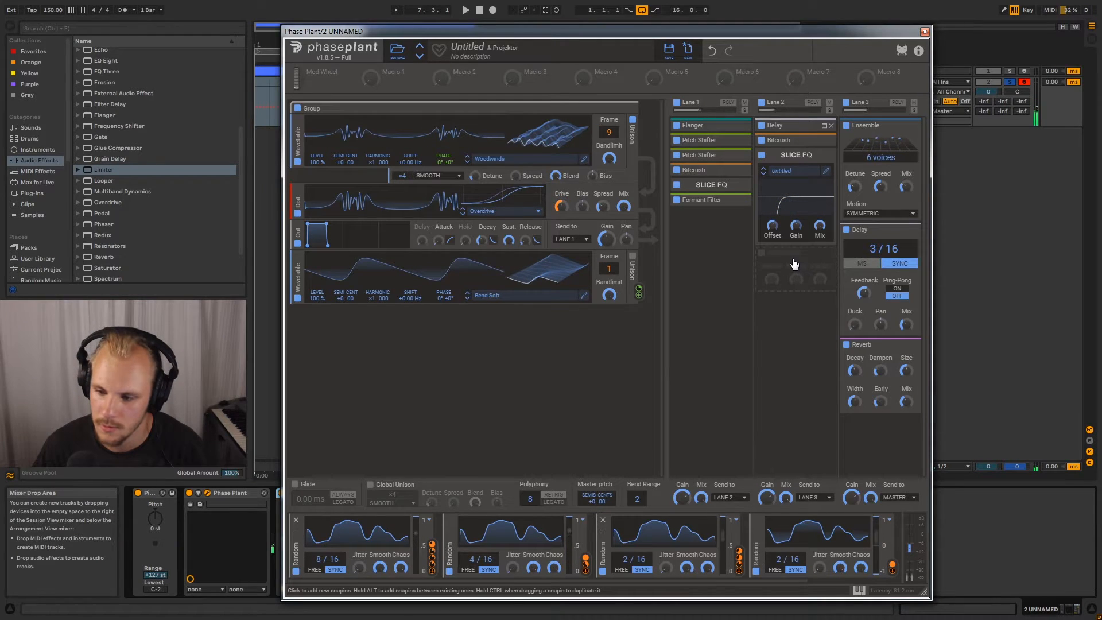
Add a Trance Gate after the Slice EQ in Lane 2 and turn its Mix all the way down
{"action": "left_click", "coordinate": [791, 259]}
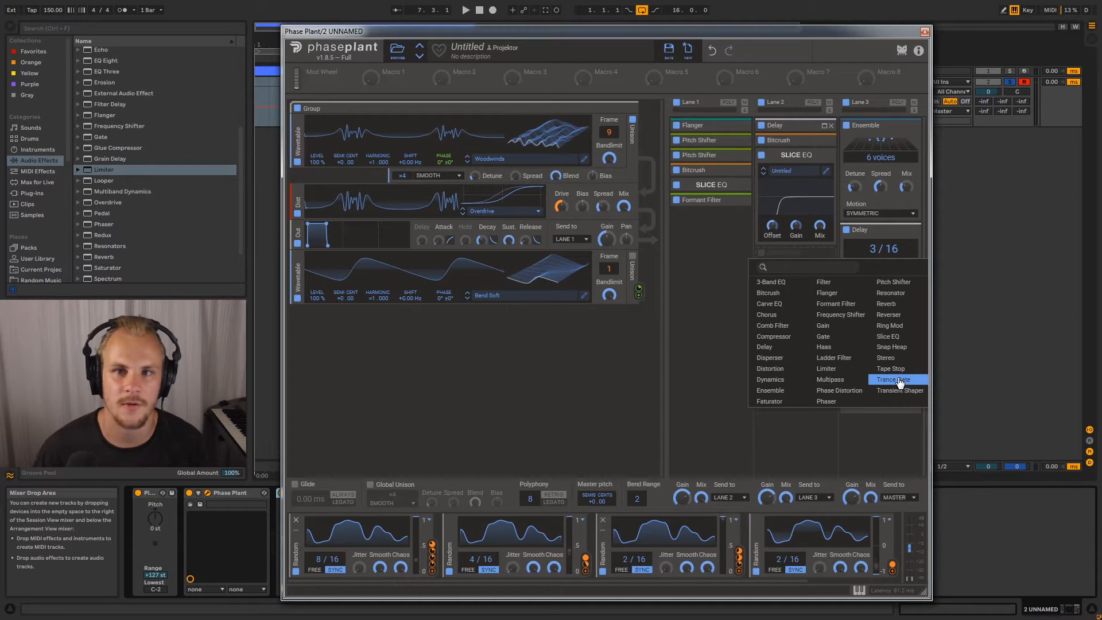
{"action": "left_click", "coordinate": [664, 361]}
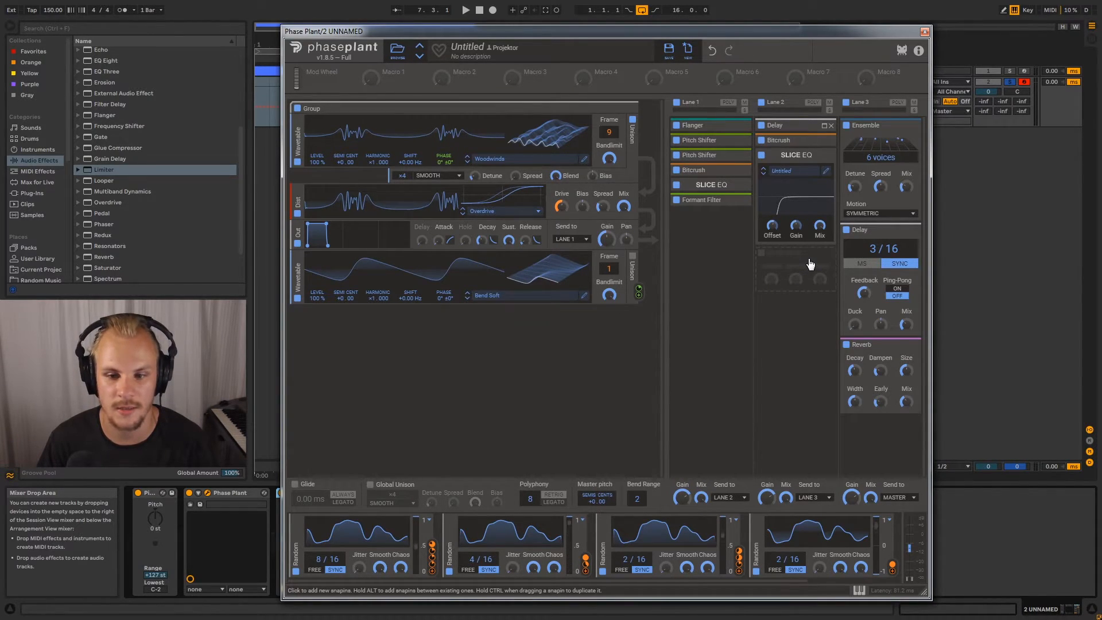
{"action": "left_click", "coordinate": [810, 264]}
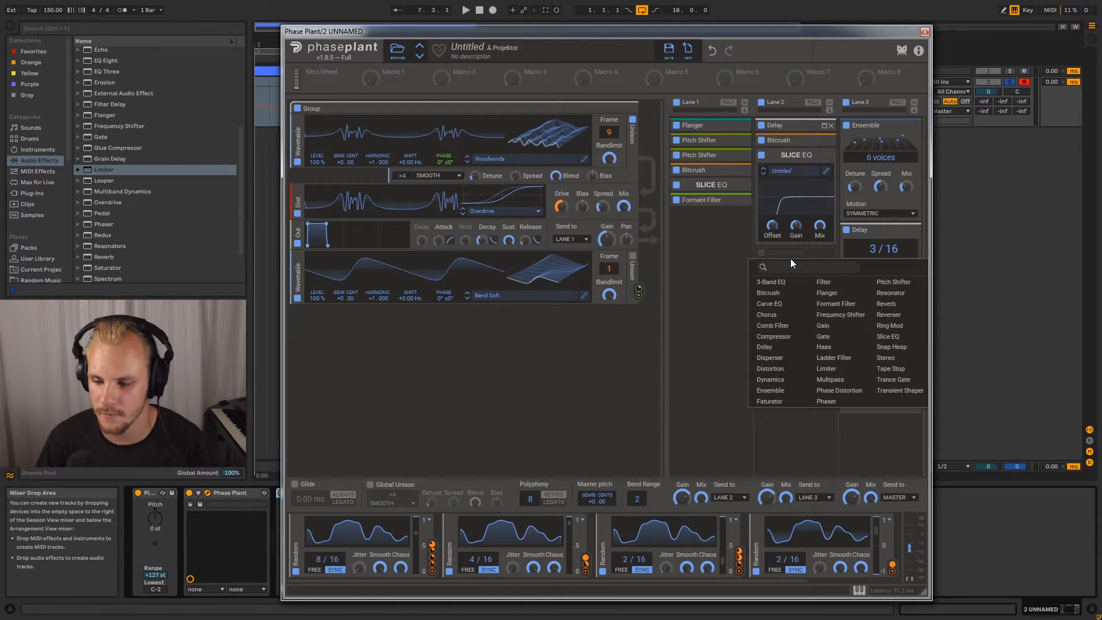
{"action": "left_click", "coordinate": [909, 380]}
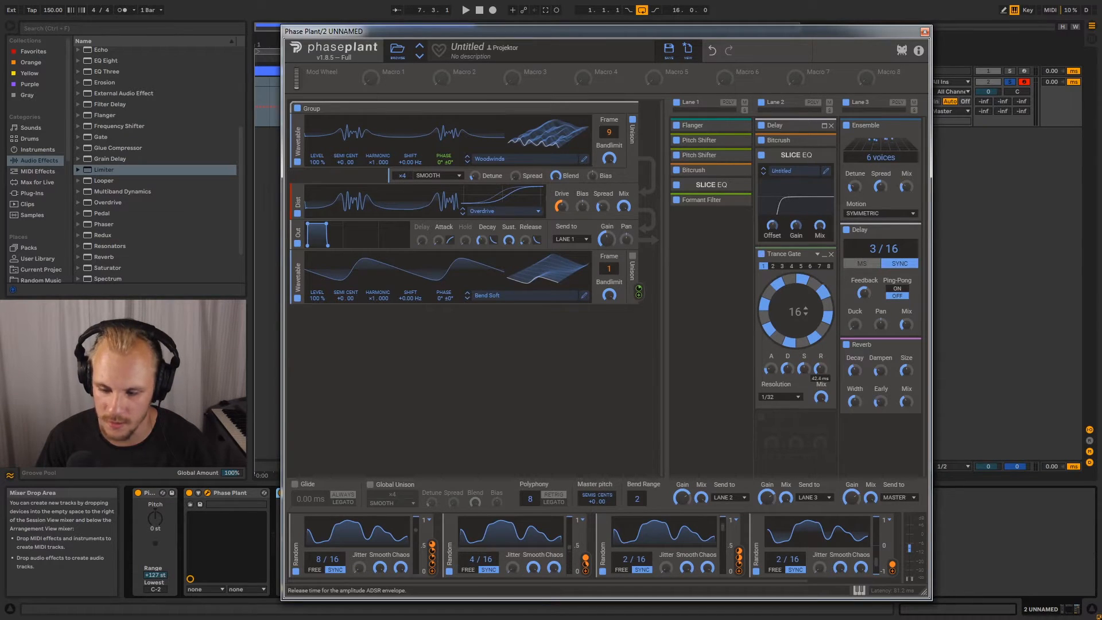
{"action": "left_click_drag", "start_coordinate": [822, 399], "coordinate": [822, 447]}
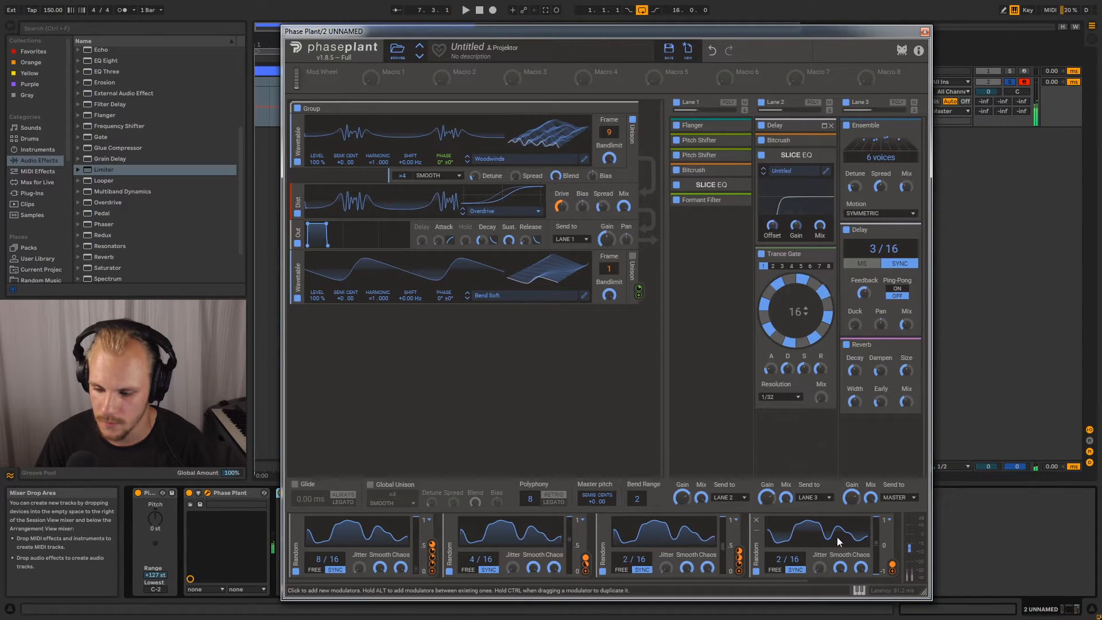
Modulate the Trance Gate's Mix with the fourth and second Random modulators
{"action": "left_click_drag", "start_coordinate": [892, 567], "coordinate": [820, 402]}
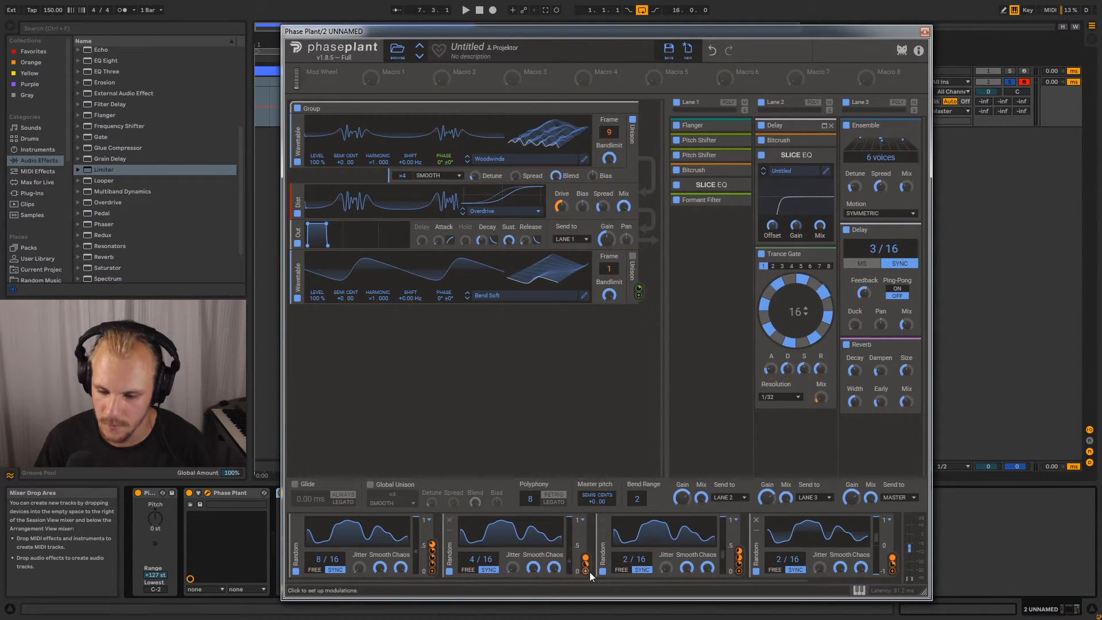
{"action": "left_click_drag", "start_coordinate": [587, 569], "coordinate": [820, 376]}
{"action": "left_click", "coordinate": [788, 439]}
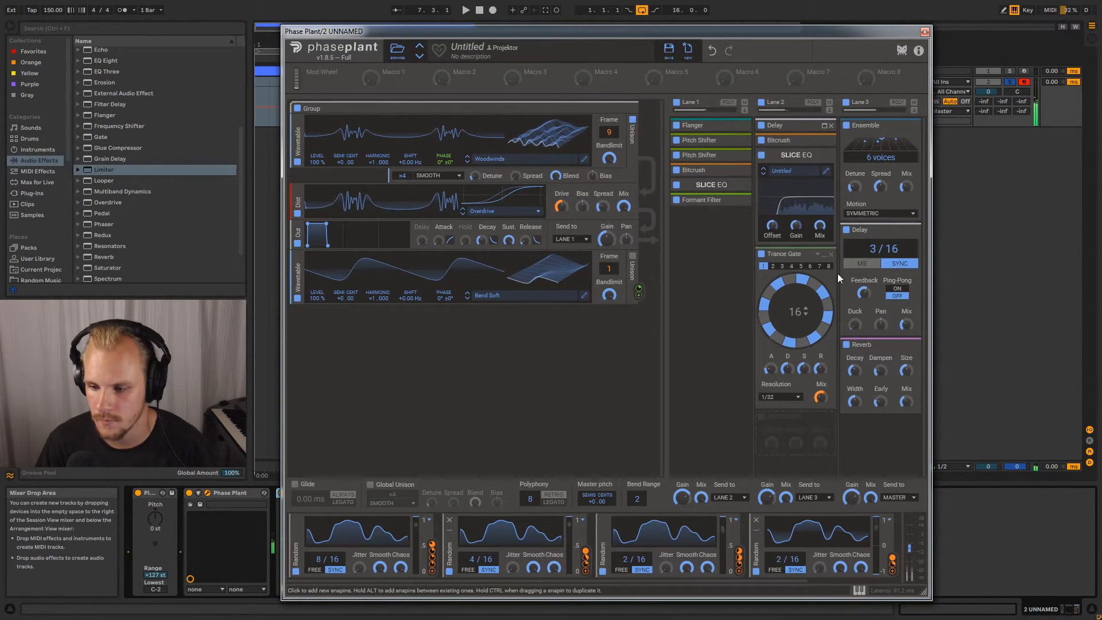
Minimize the Trance Gate and Slice EQ in Lane 2 and all three effects in Lane 3
{"action": "left_click", "coordinate": [824, 253]}
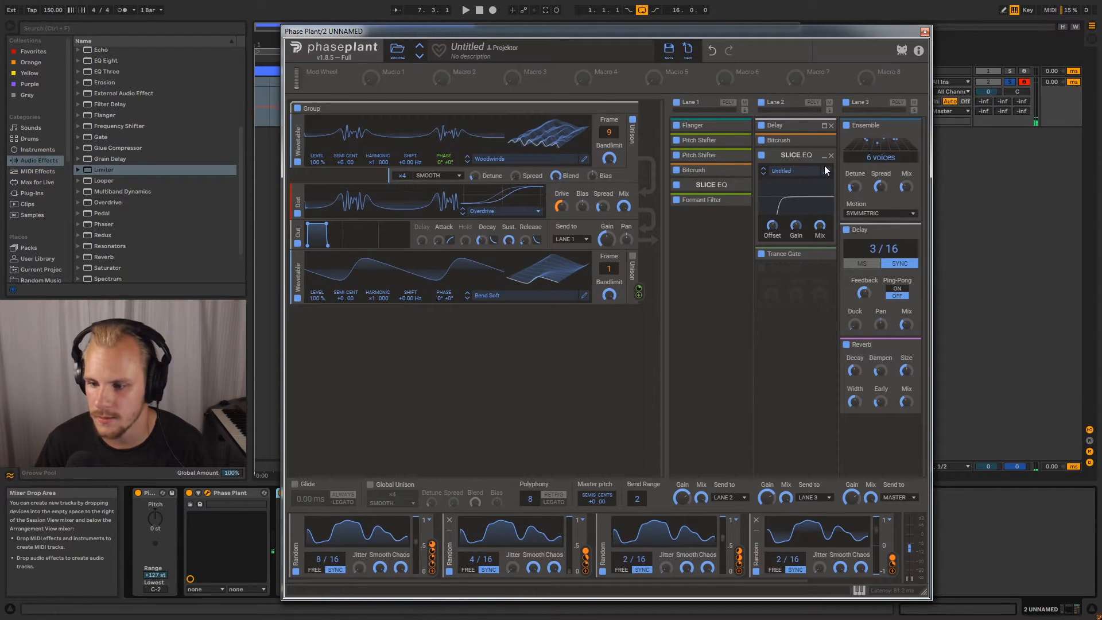
{"action": "left_click", "coordinate": [824, 155]}
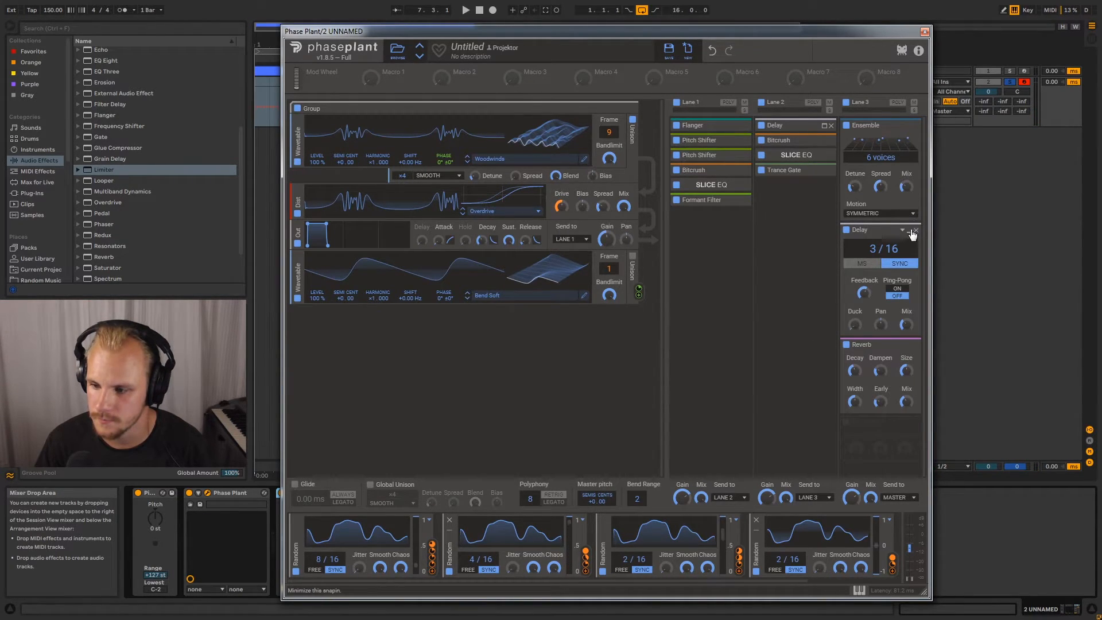
{"action": "left_click", "coordinate": [912, 230]}
{"action": "left_click", "coordinate": [909, 126]}
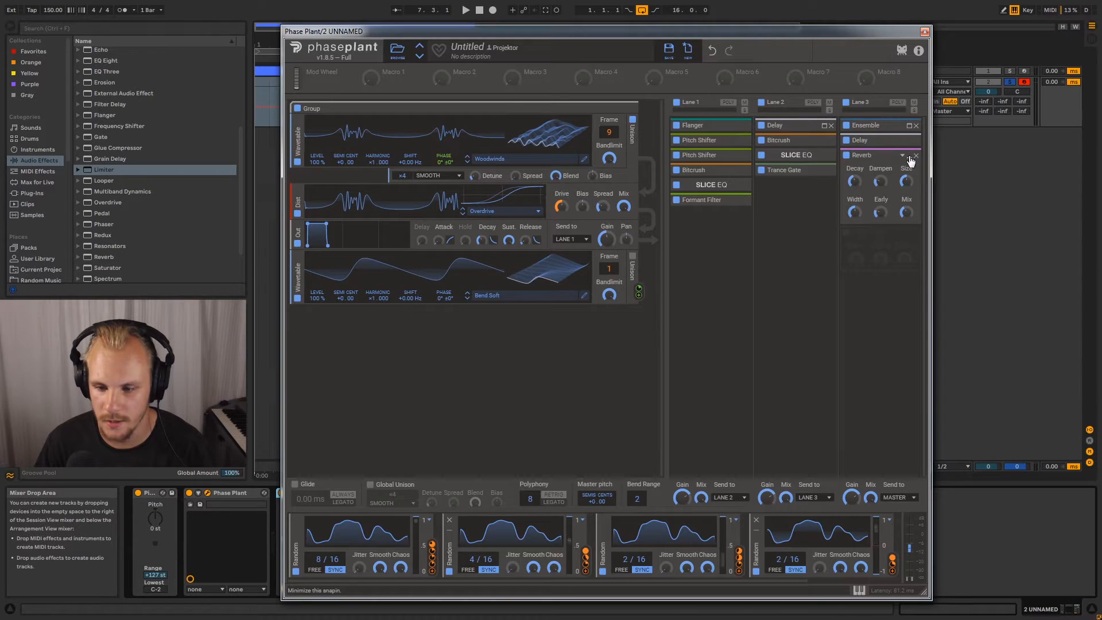
{"action": "left_click", "coordinate": [909, 157]}
Add a Filter between the Distortion and the Output, and make it a notch with ×6 slope and raised Q
{"action": "left_click", "coordinate": [348, 332]}
{"action": "left_click", "coordinate": [403, 367]}
{"action": "left_click_drag", "start_coordinate": [298, 324], "coordinate": [299, 240]}
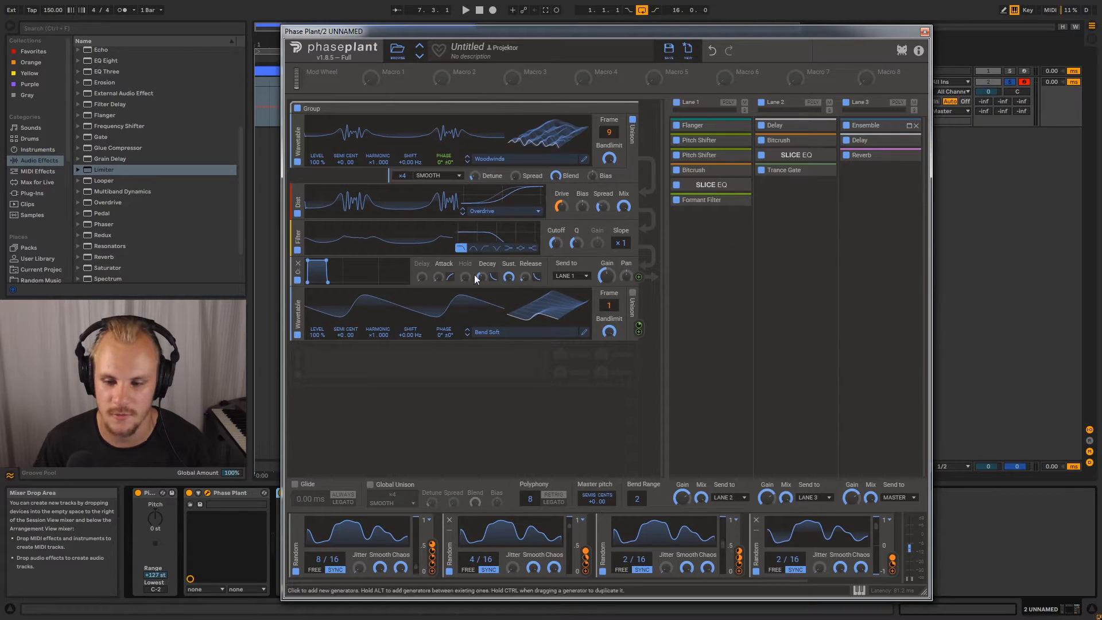
{"action": "left_click", "coordinate": [497, 247]}
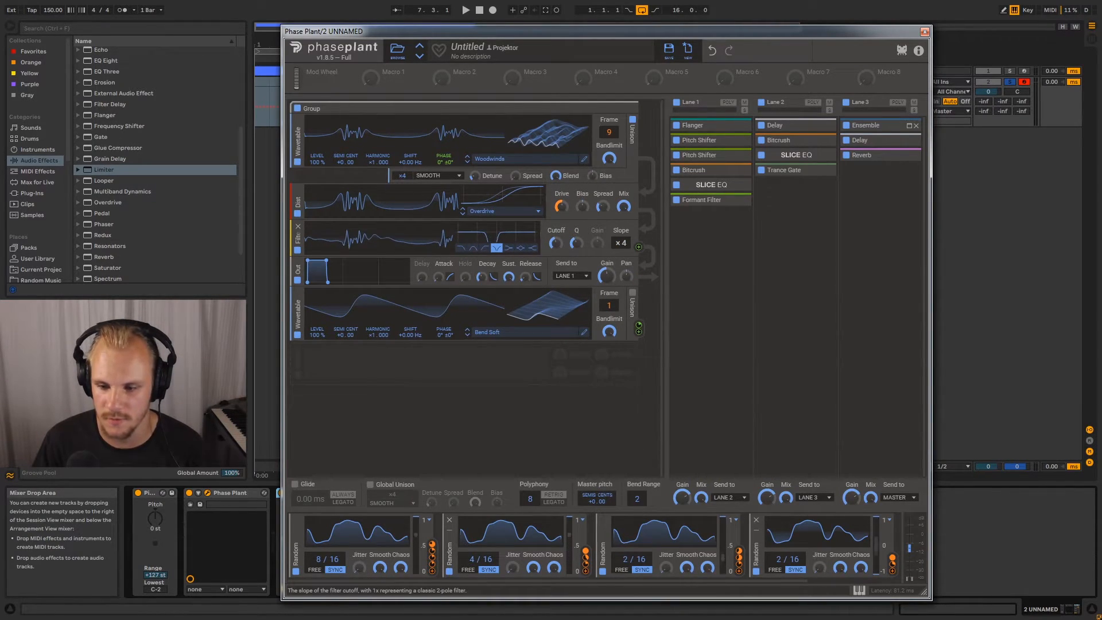
{"action": "mouse_move", "coordinate": [577, 243]}
{"action": "left_mouse_down"}
{"action": "mouse_move", "coordinate": [576, 264]}
{"action": "mouse_move", "coordinate": [556, 249]}
{"action": "mouse_move", "coordinate": [556, 284]}
{"action": "mouse_move", "coordinate": [576, 221]}
{"action": "left_mouse_up"}
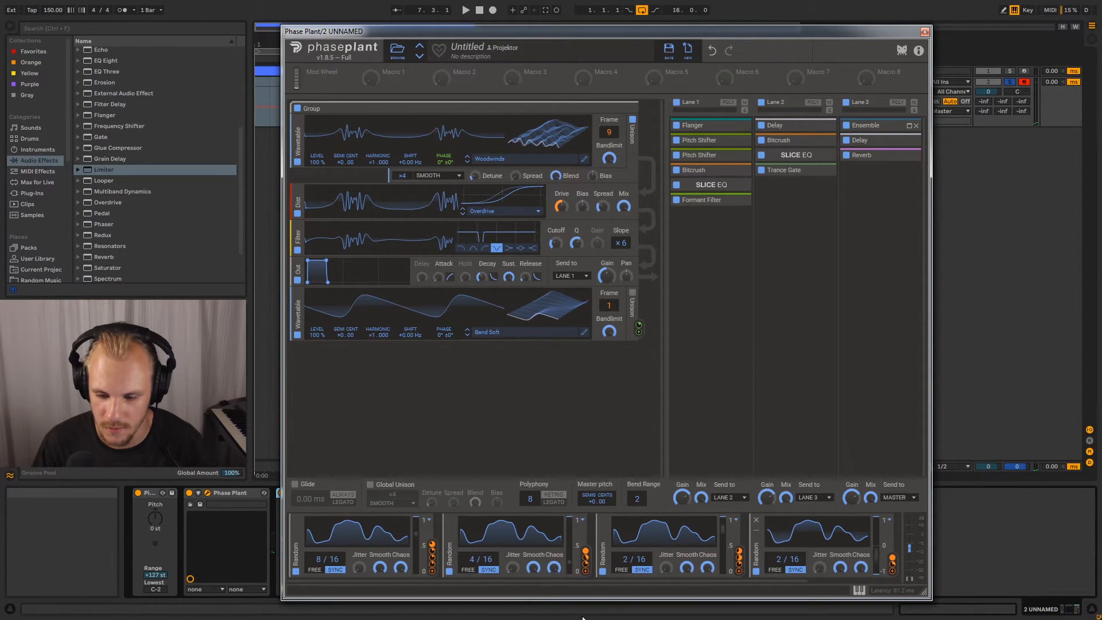
Modulate the notch Filter's Cutoff with the second Random modulator and its Q with the third
{"action": "left_click_drag", "start_coordinate": [586, 565], "coordinate": [559, 256]}
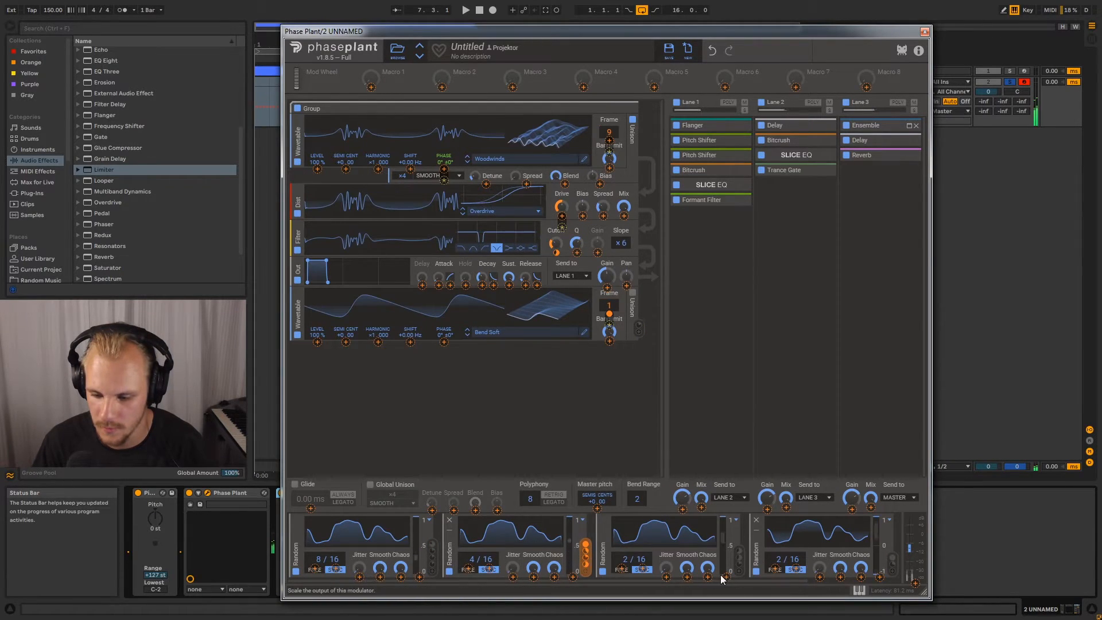
{"action": "left_click", "coordinate": [738, 445]}
{"action": "left_click_drag", "start_coordinate": [738, 570], "coordinate": [577, 252]}
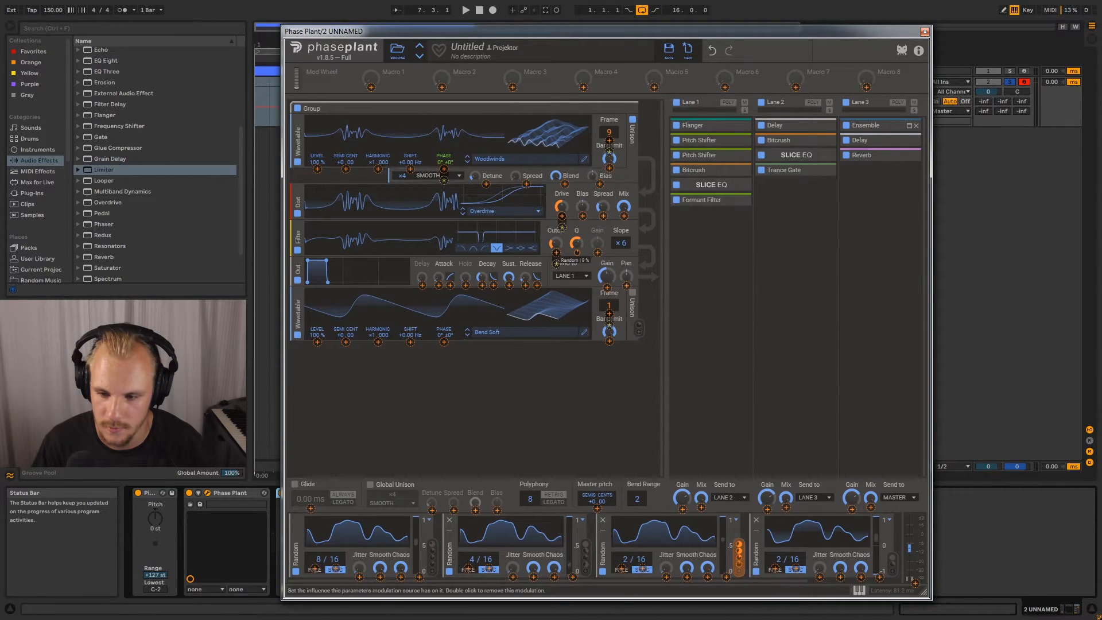
{"action": "left_click", "coordinate": [542, 381]}
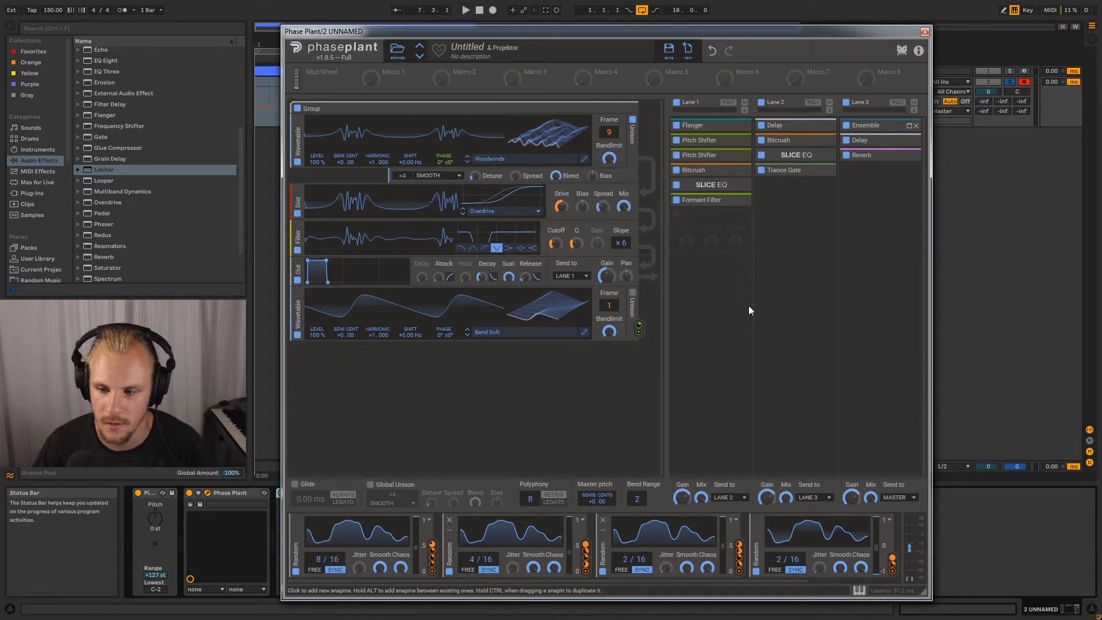
Bypass the Formant Filter and Bitcrush in Lane 1 to compare the sound, and re-enable both
{"action": "left_click", "coordinate": [676, 200]}
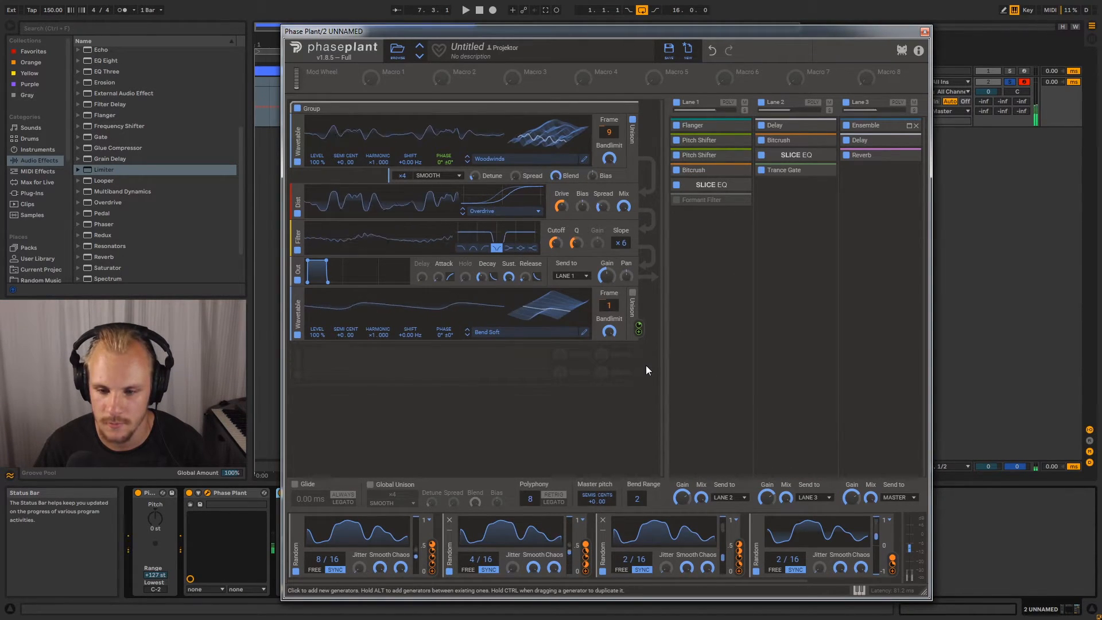
{"action": "left_click", "coordinate": [676, 170]}
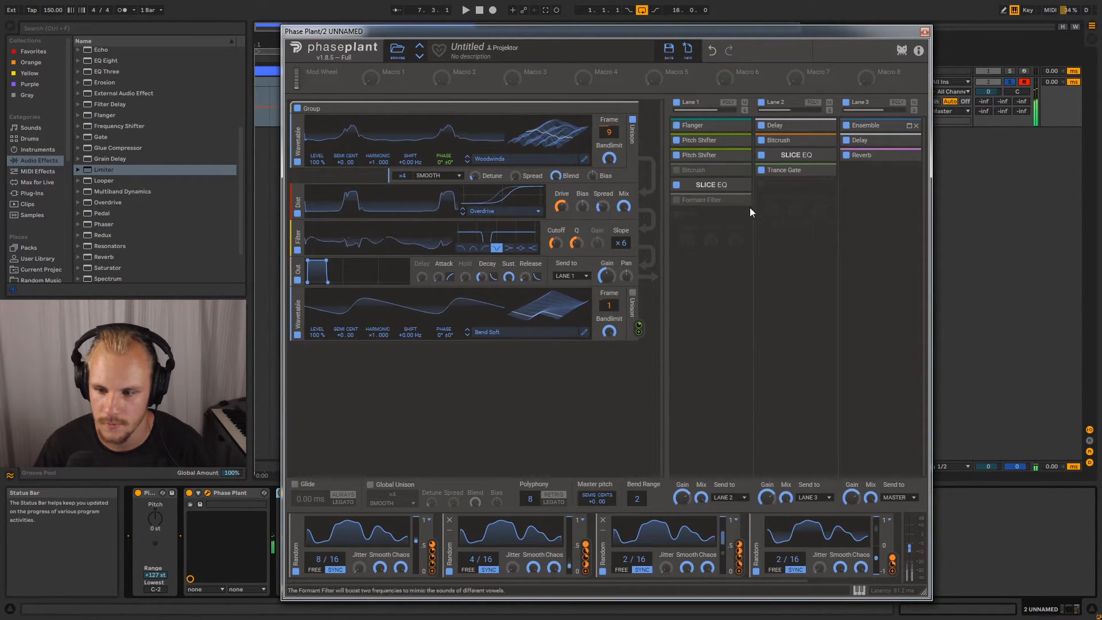
{"action": "left_click", "coordinate": [676, 170]}
{"action": "left_click", "coordinate": [676, 199]}
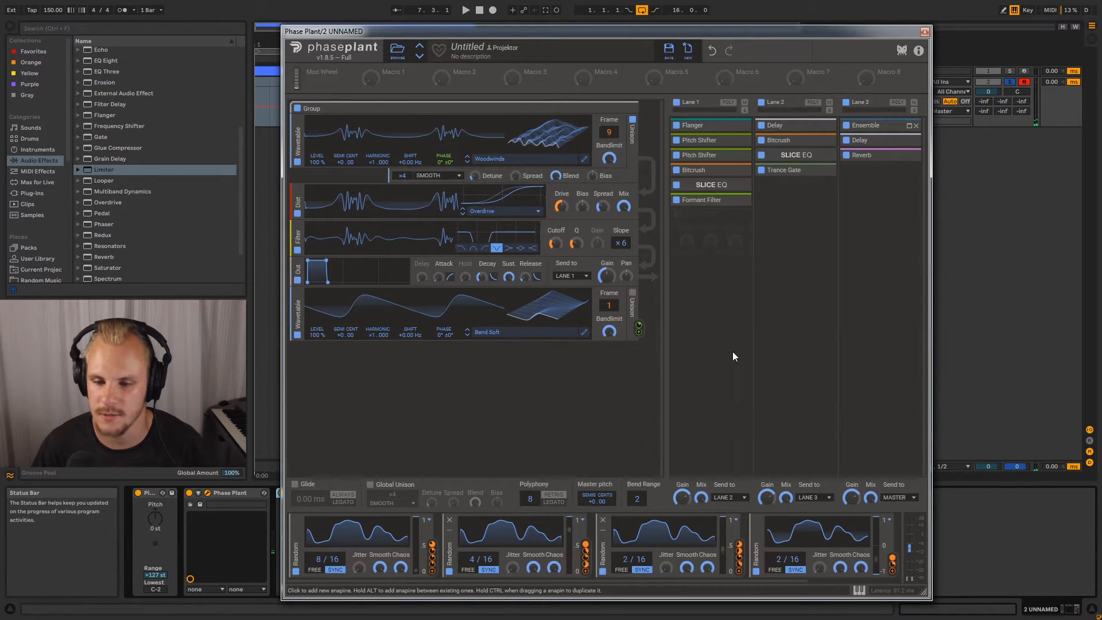
Close the Phase Plant window to return to the Ableton Live arrangement
{"action": "left_click", "coordinate": [925, 32]}
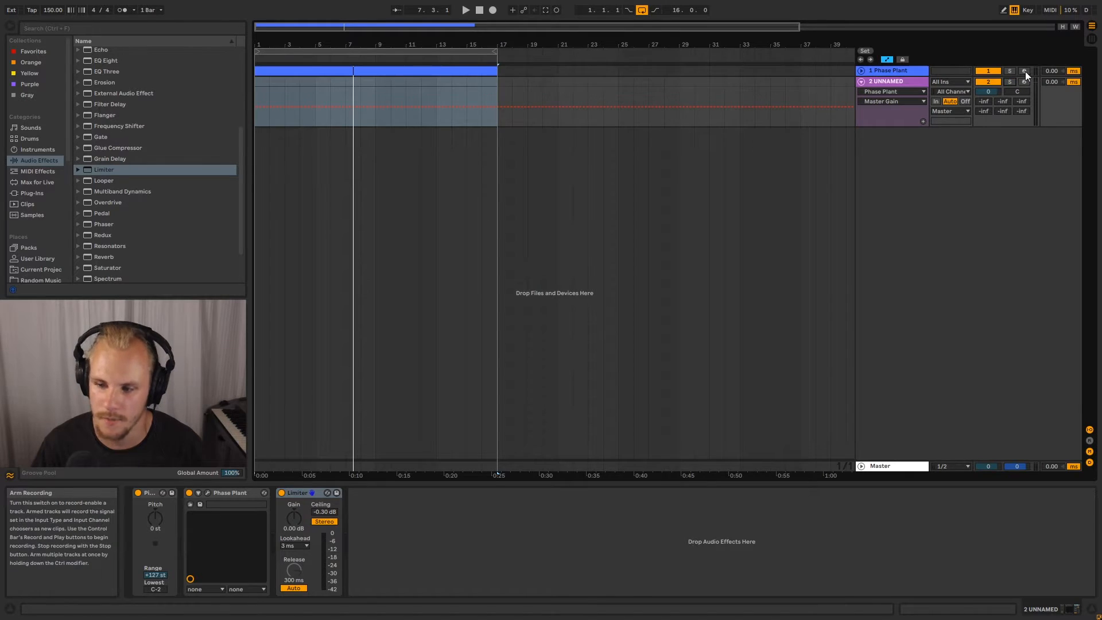
Record-arm the first and second tracks in turn to compare their sounds, and look over the second track's Phase Plant patch
{"action": "left_click", "coordinate": [1024, 71]}
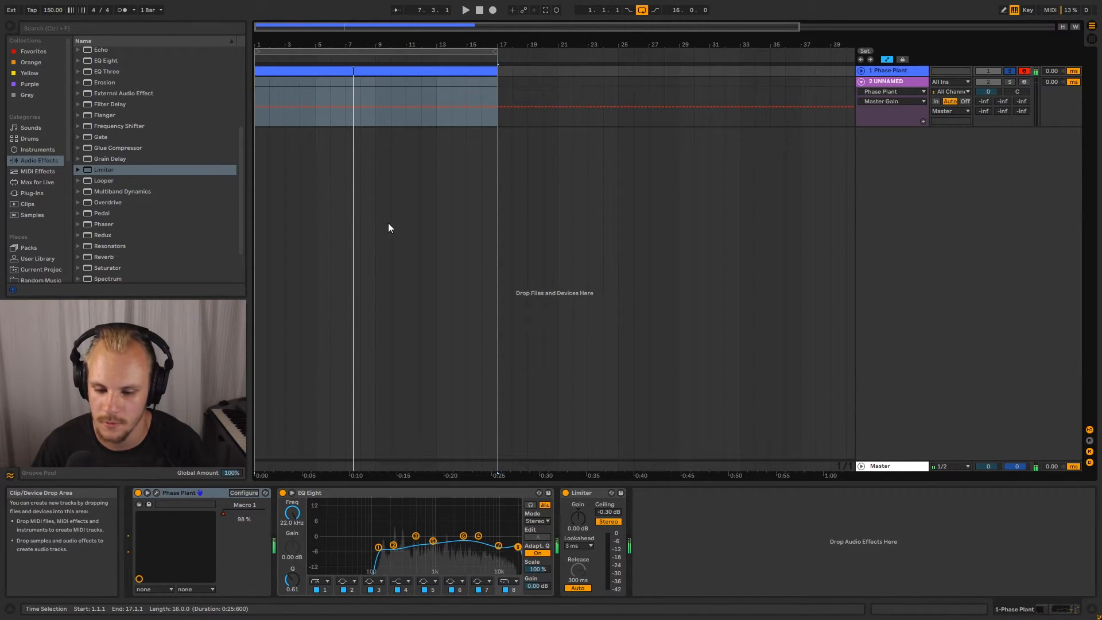
{"action": "left_click", "coordinate": [1025, 81]}
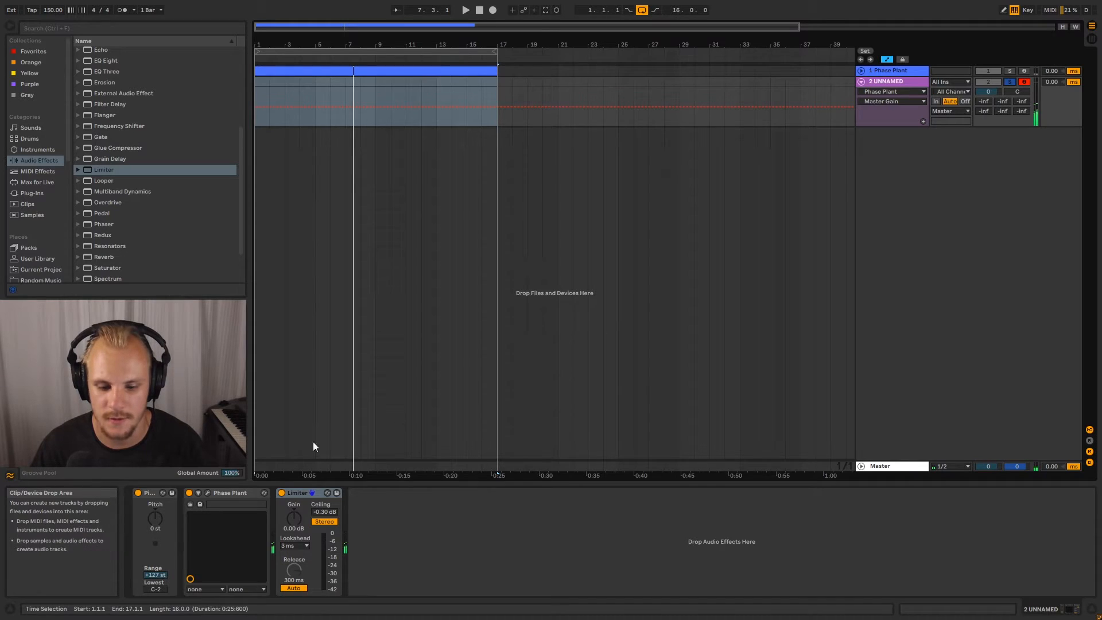
{"action": "left_click", "coordinate": [208, 492]}
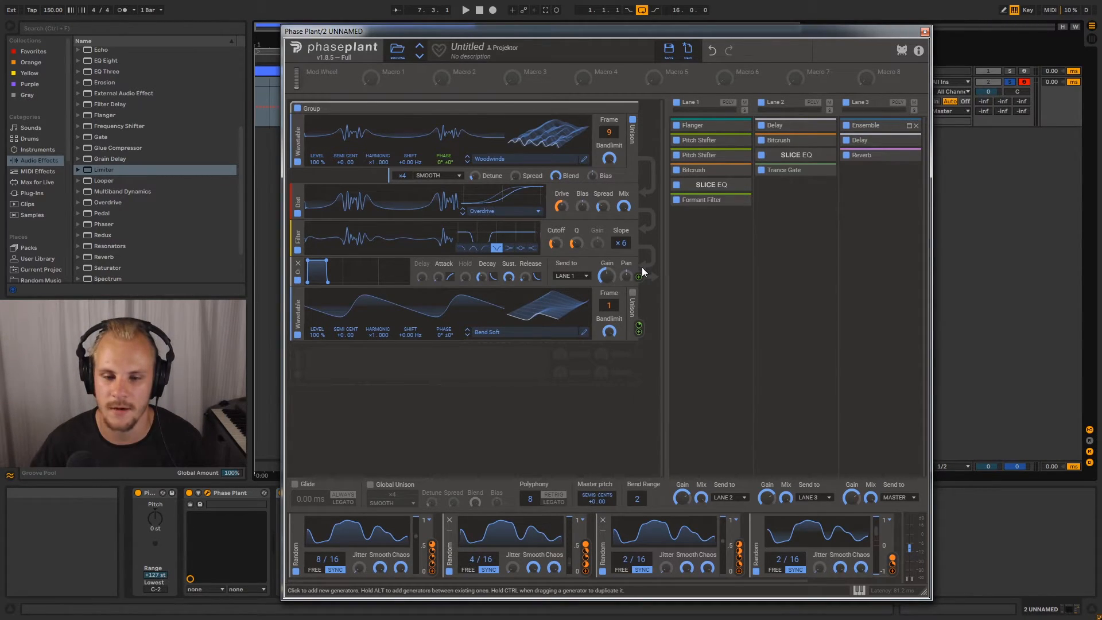
{"action": "left_click", "coordinate": [924, 33]}
Unfold the first Phase Plant track and open its MIDI clip to examine the notes
{"action": "left_click", "coordinate": [861, 70]}
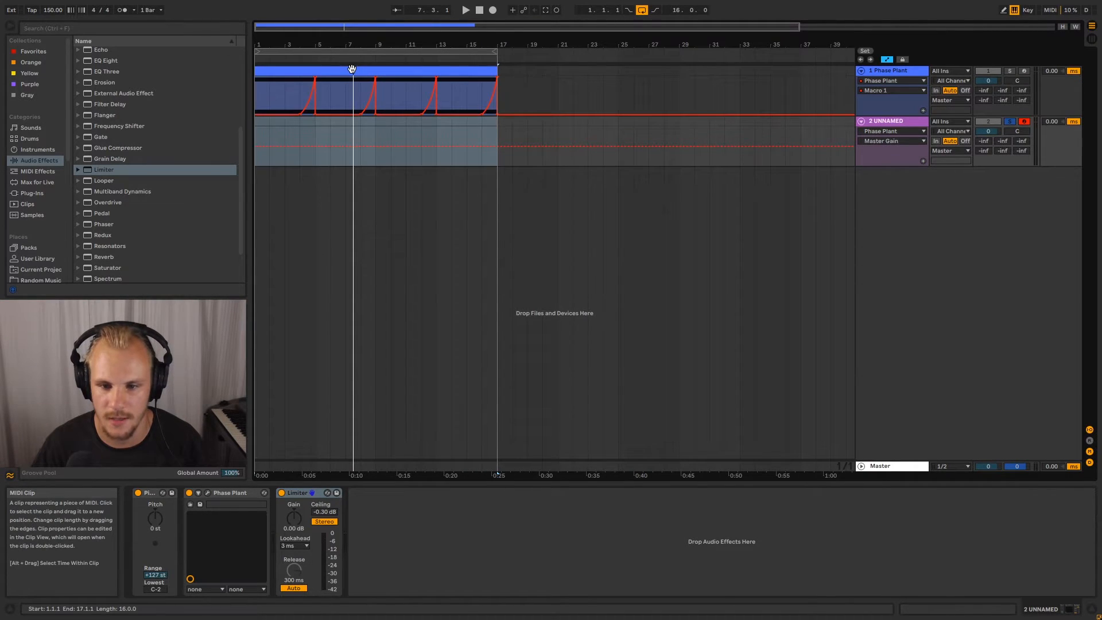
{"action": "double_click", "coordinate": [353, 70]}
{"action": "left_click", "coordinate": [411, 536]}
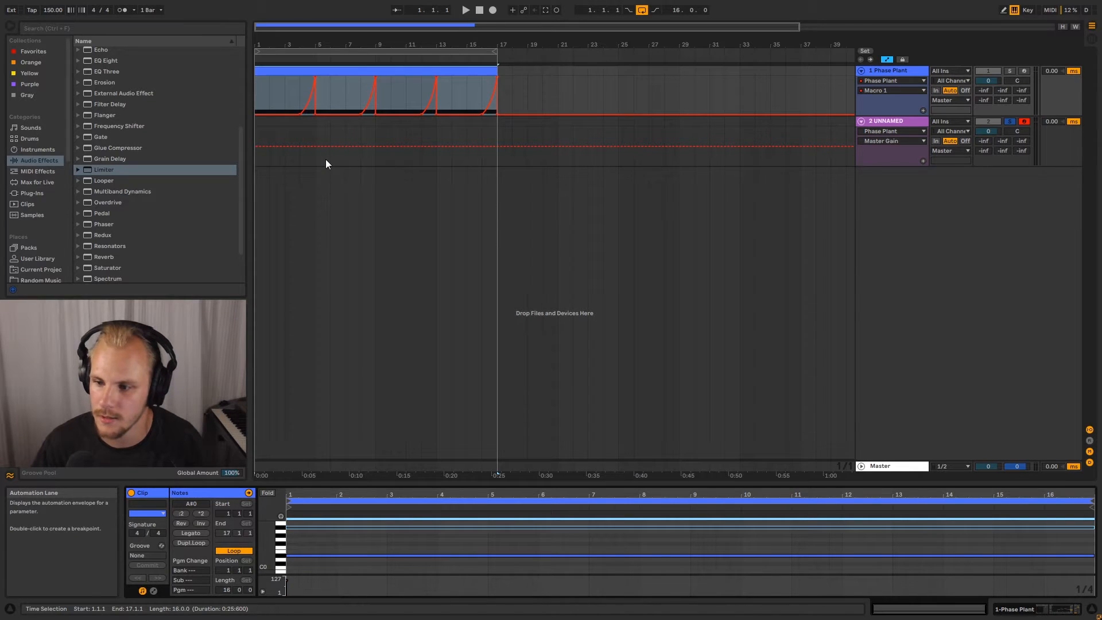
In the second track's Phase Plant, expand the Lane 2 Delay and assign Macro 1 to modulate its delay time
{"action": "left_click", "coordinate": [905, 124]}
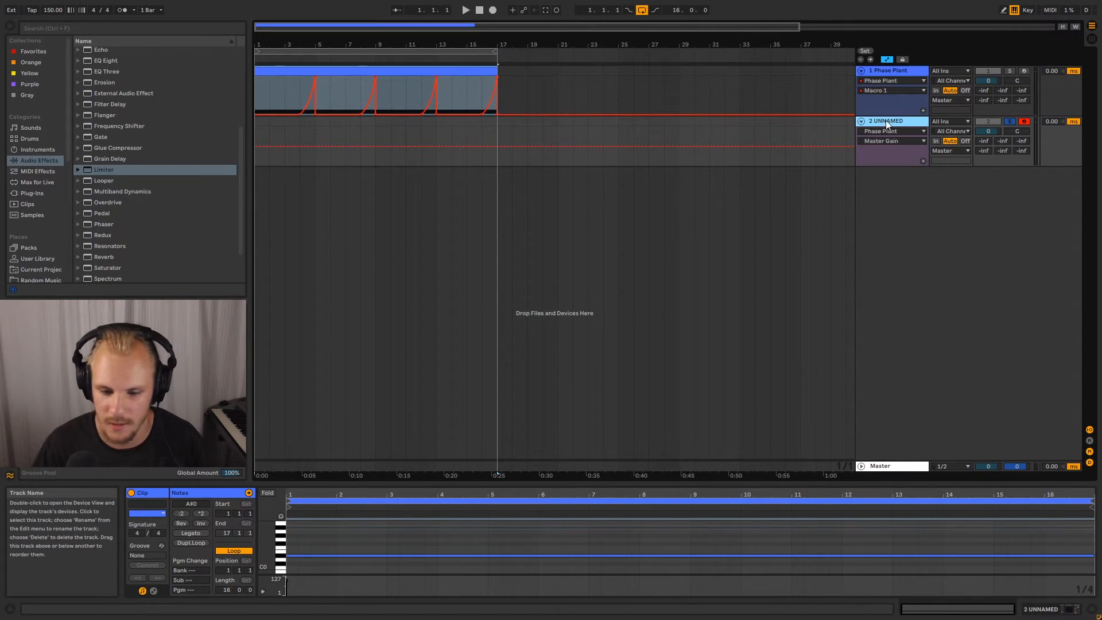
{"action": "double_click", "coordinate": [886, 119]}
{"action": "left_click", "coordinate": [207, 493]}
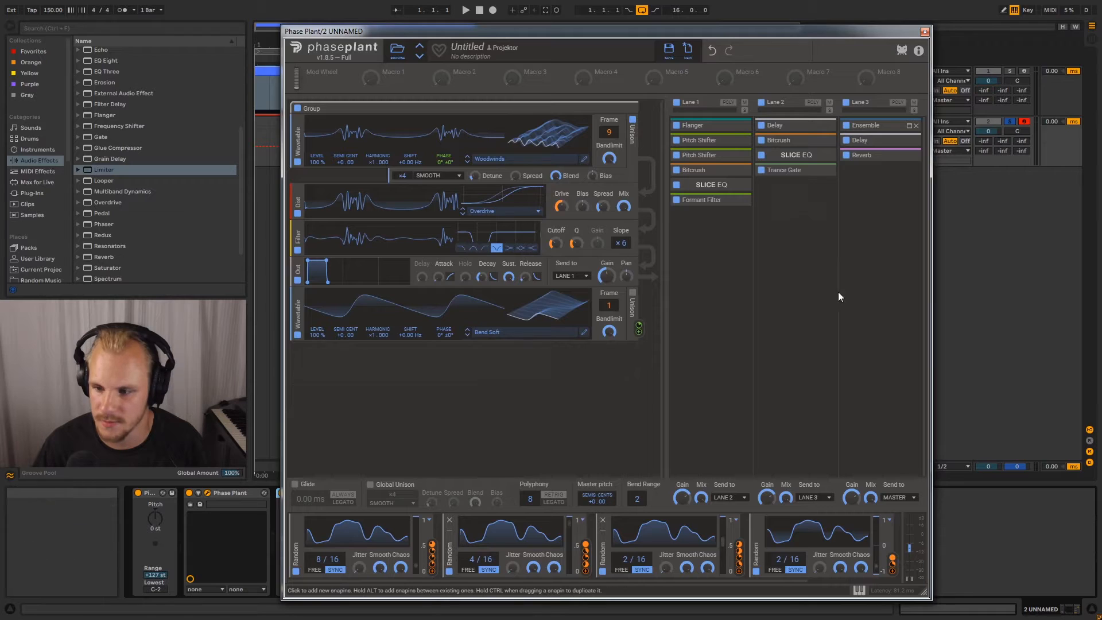
{"action": "left_click", "coordinate": [804, 125]}
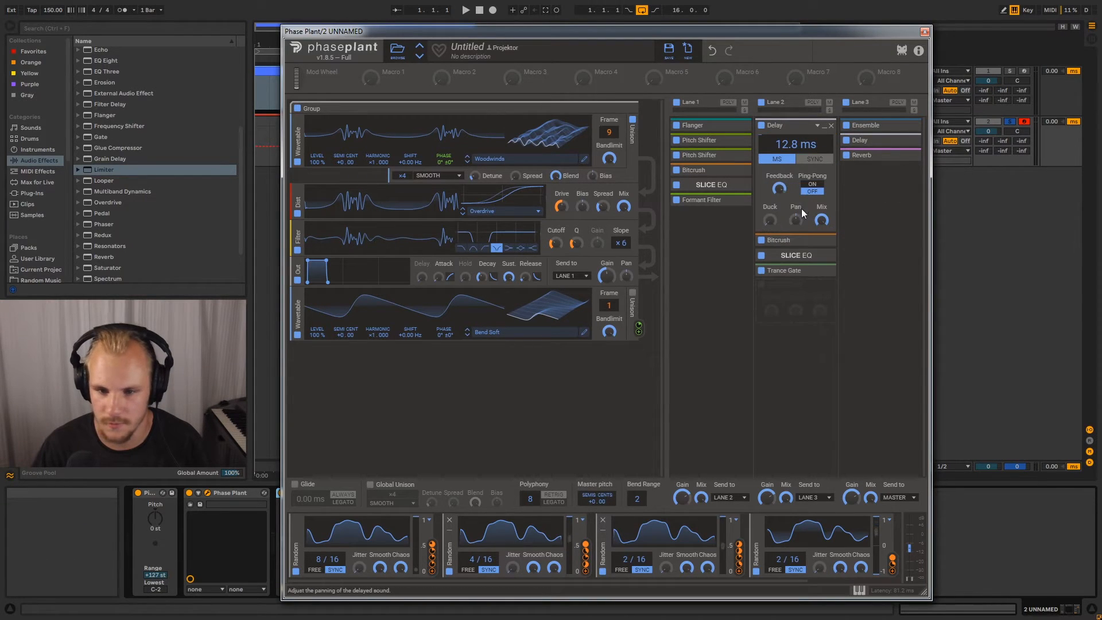
{"action": "left_click", "coordinate": [385, 81]}
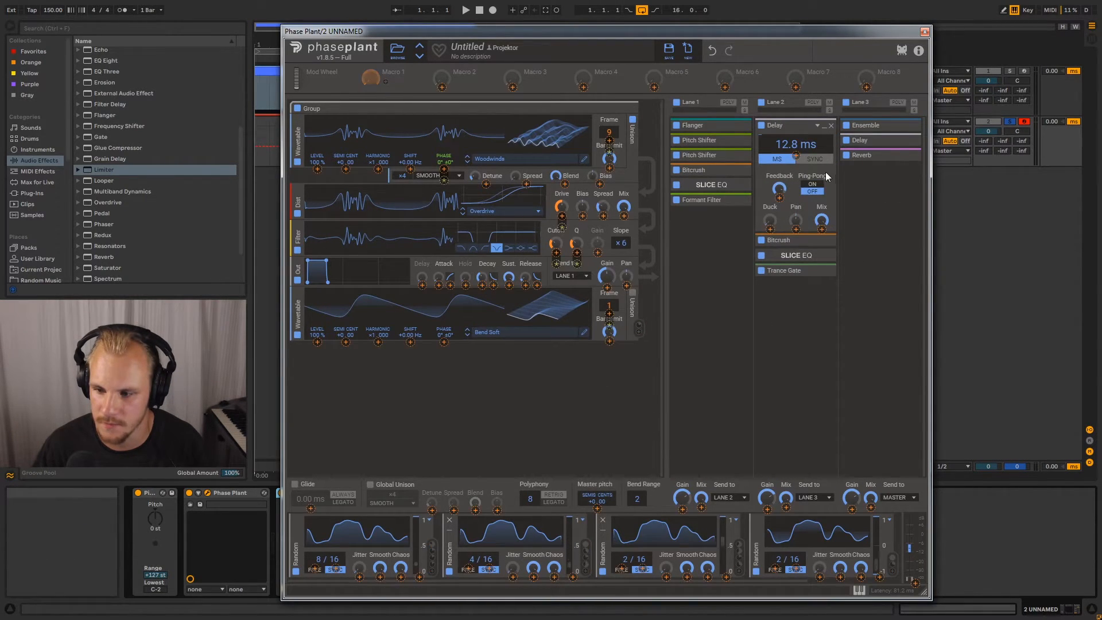
{"action": "left_click", "coordinate": [795, 155]}
{"action": "left_click_drag", "start_coordinate": [797, 156], "coordinate": [798, 153]}
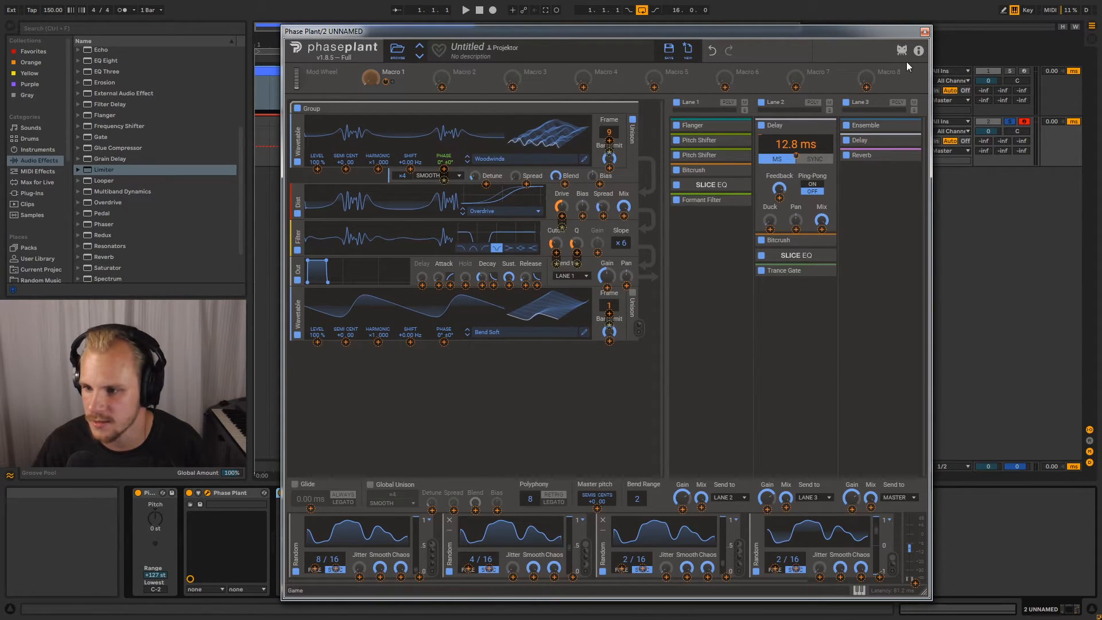
{"action": "left_click", "coordinate": [924, 31]}
Check how Macro 1 modulates the Delay time in the first track's Phase Plant
{"action": "left_click", "coordinate": [874, 71]}
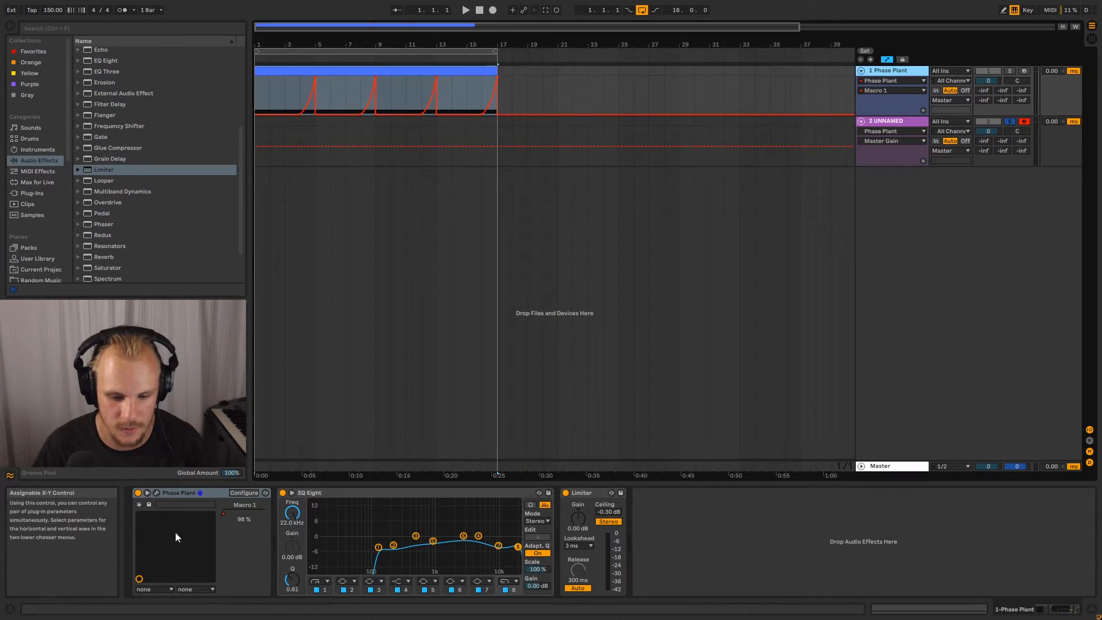
{"action": "left_click", "coordinate": [156, 493]}
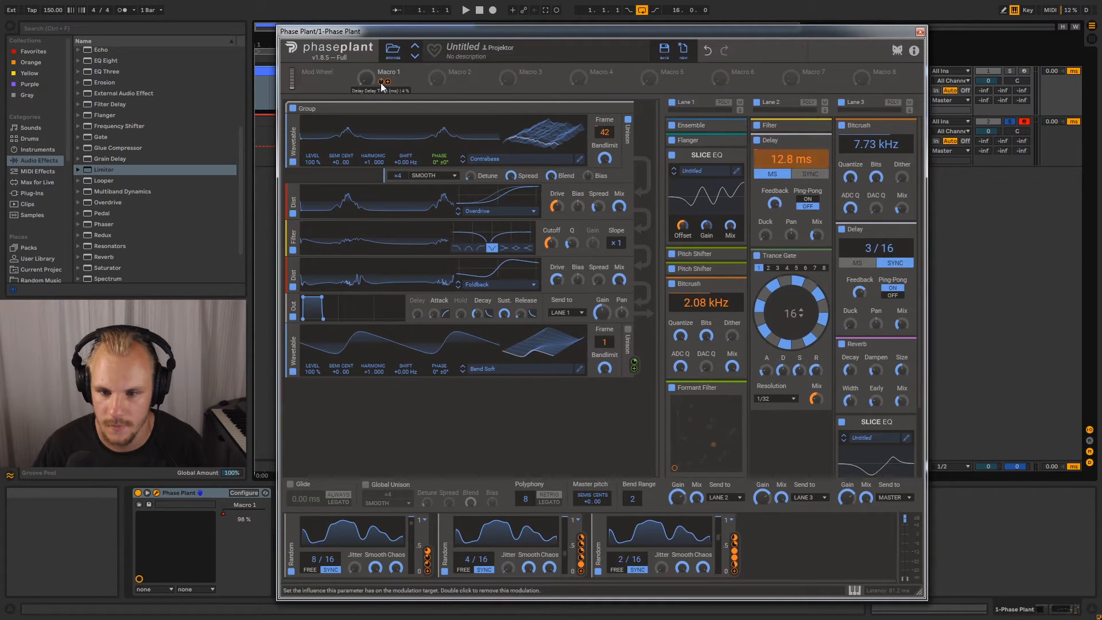
{"action": "left_click", "coordinate": [919, 32]}
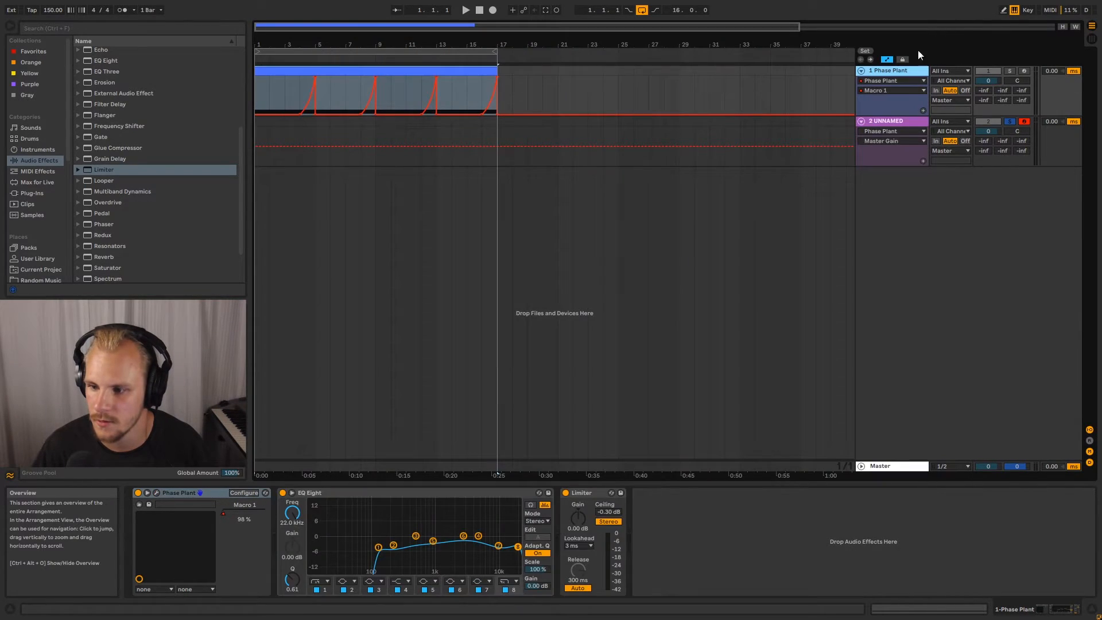
Copy the first track's MIDI clip onto the second track, starting at bar 1
{"action": "left_click", "coordinate": [883, 122]}
{"action": "left_click", "coordinate": [408, 70]}
{"action": "key", "text": "ctrl+c"}
{"action": "left_click", "coordinate": [260, 129]}
{"action": "key", "text": "ctrl+v"}
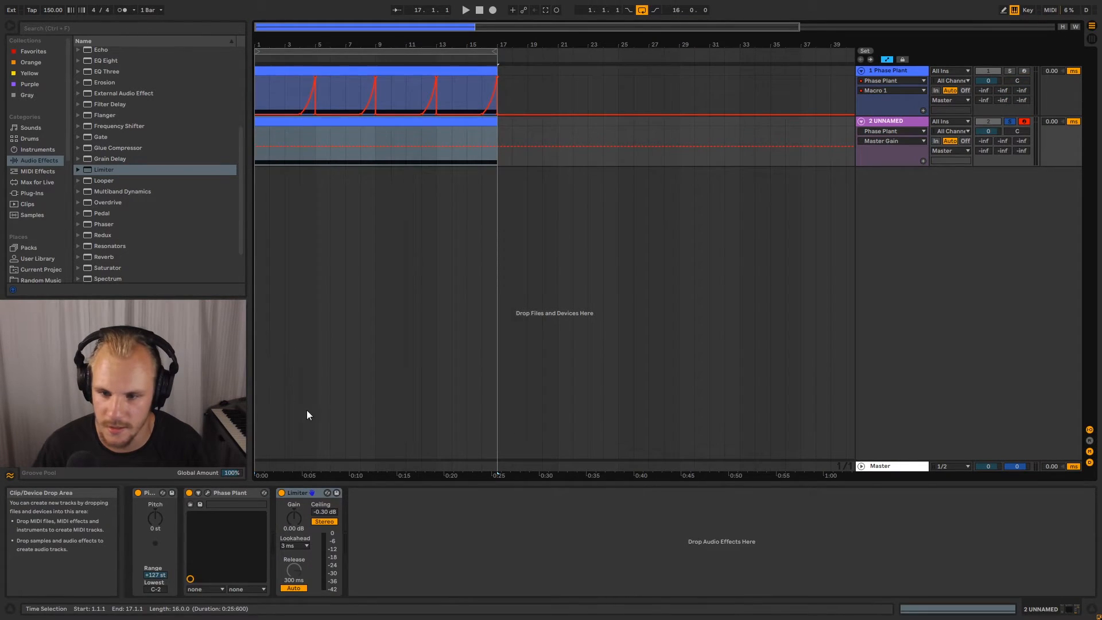
Copy the first track's Macro 1 automation for bars 1 to 16 into the second track's Macro 1 automation lane
{"action": "left_click_drag", "start_coordinate": [255, 94], "coordinate": [494, 99]}
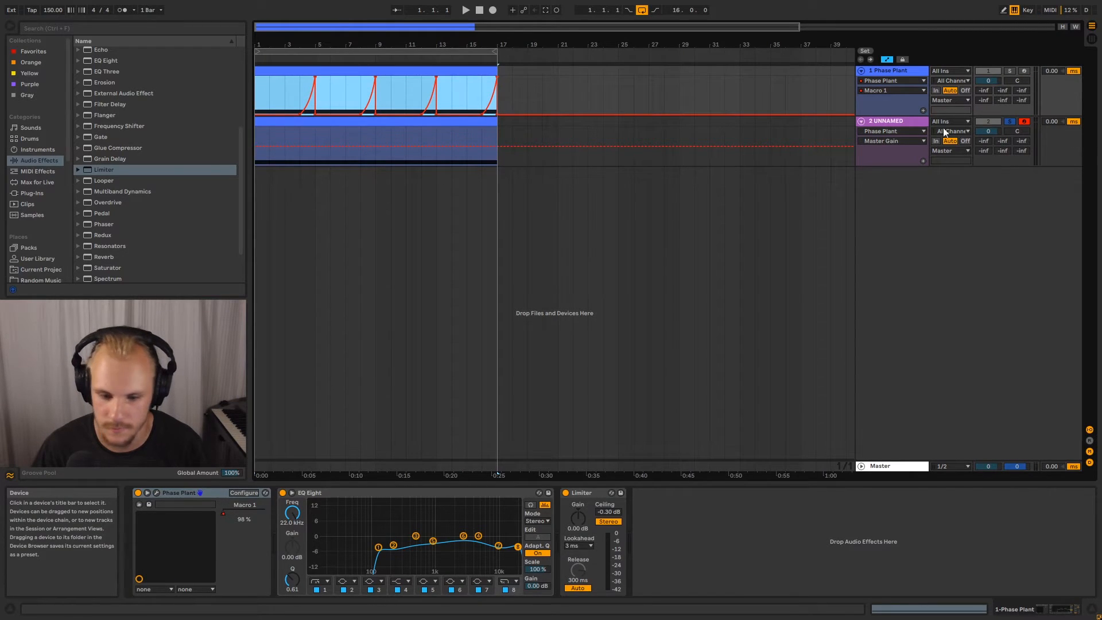
{"action": "left_click", "coordinate": [902, 122]}
{"action": "left_click", "coordinate": [209, 492]}
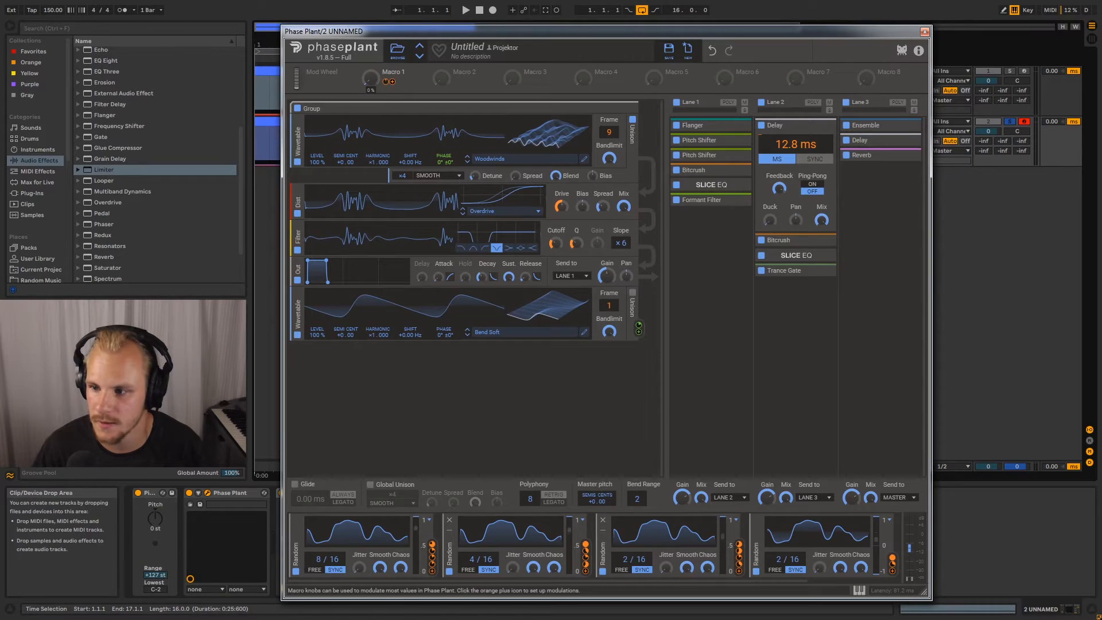
{"action": "left_click", "coordinate": [925, 31]}
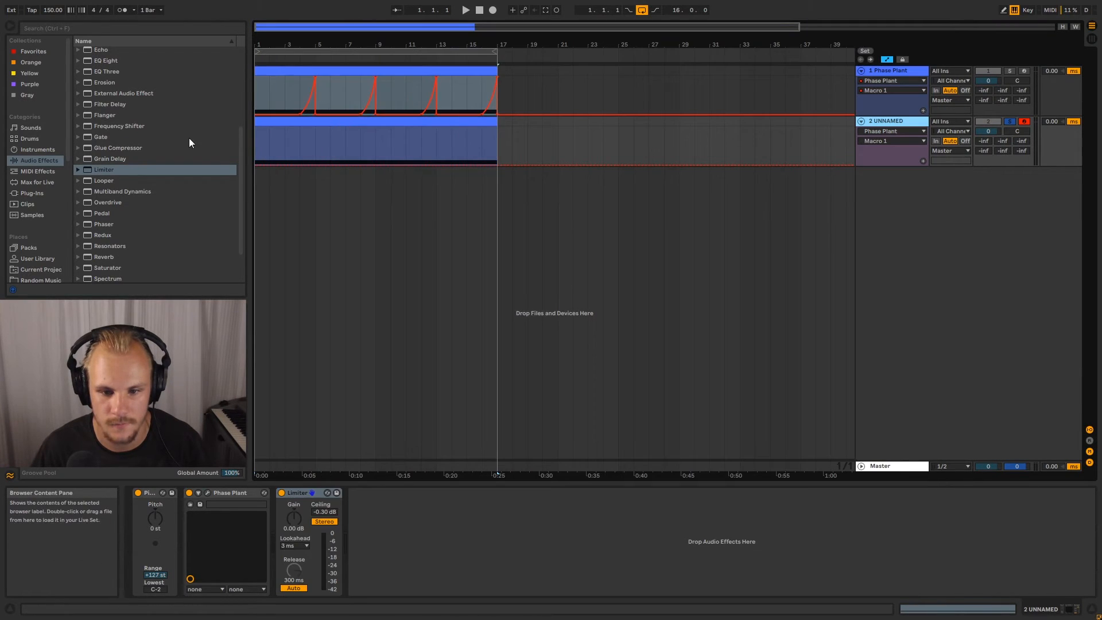
{"action": "left_click", "coordinate": [260, 149]}
Play back the second track around the first Macro 1 automation rise to hear the sweep
{"action": "left_click", "coordinate": [299, 145]}
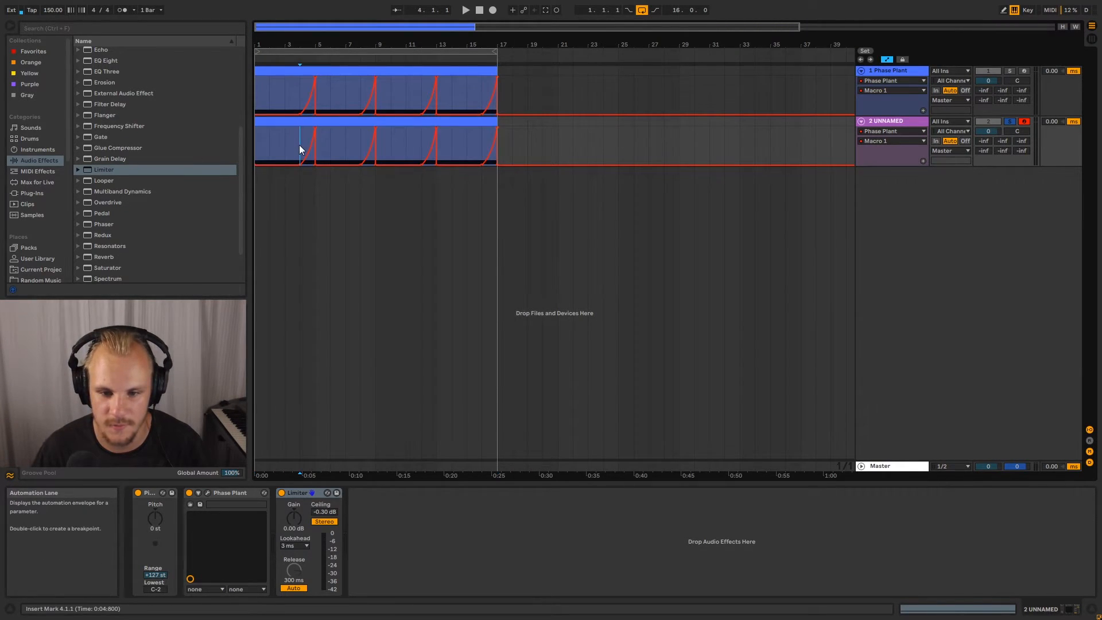
{"action": "key", "text": "space"}
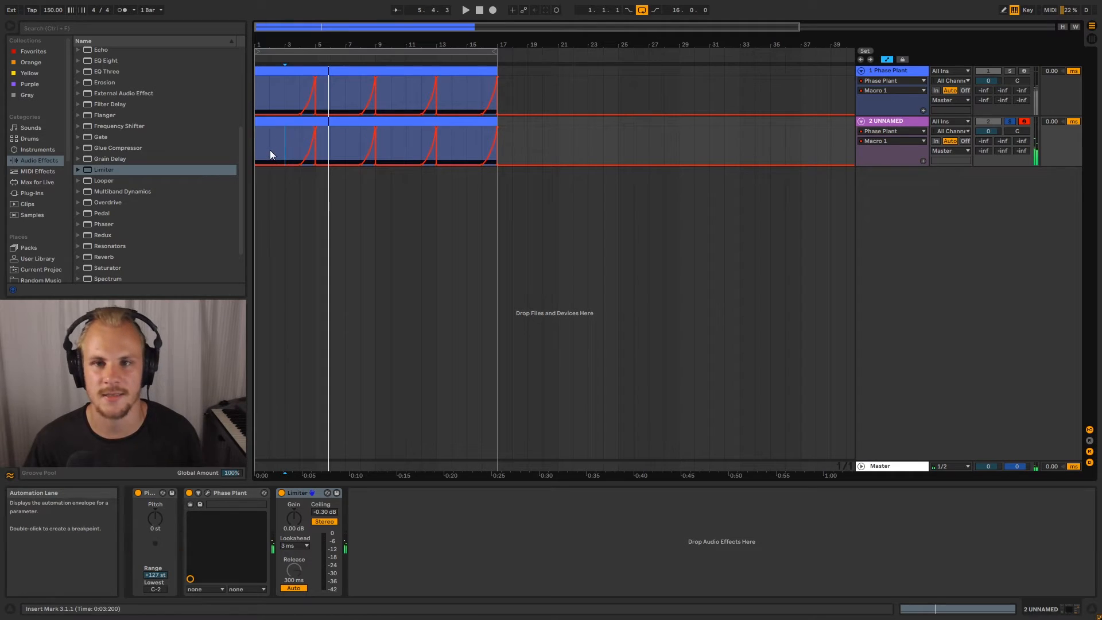
{"action": "key", "text": "space"}
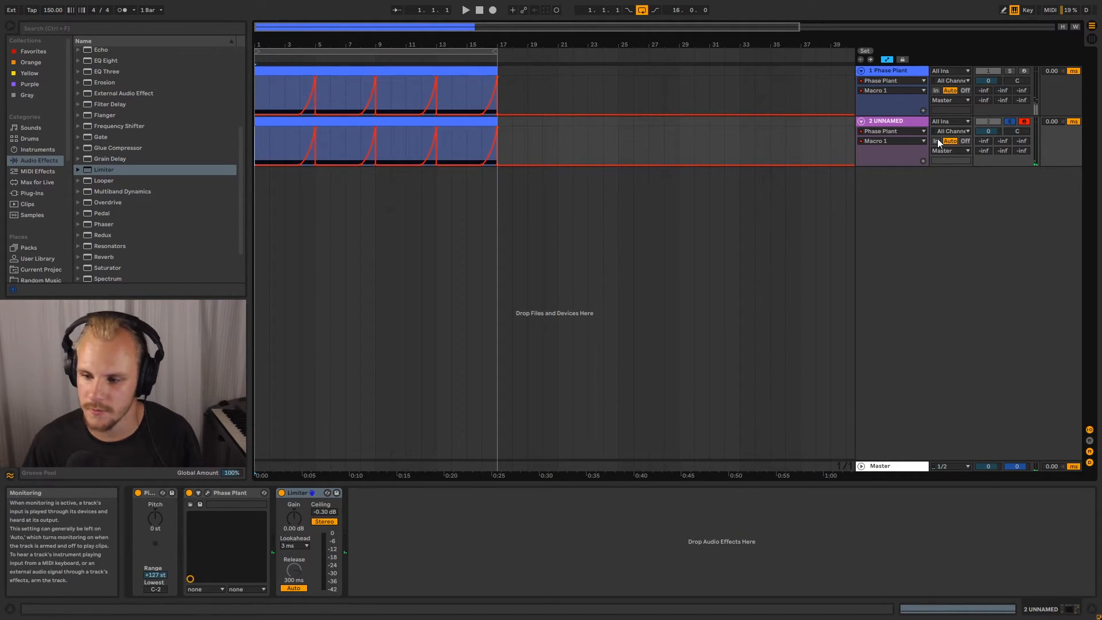
Freeze both Phase Plant tracks and flatten them to audio
{"action": "left_click", "coordinate": [904, 122]}
{"action": "left_click", "coordinate": [905, 69], "text": "shift"}
{"action": "right_click", "coordinate": [906, 69]}
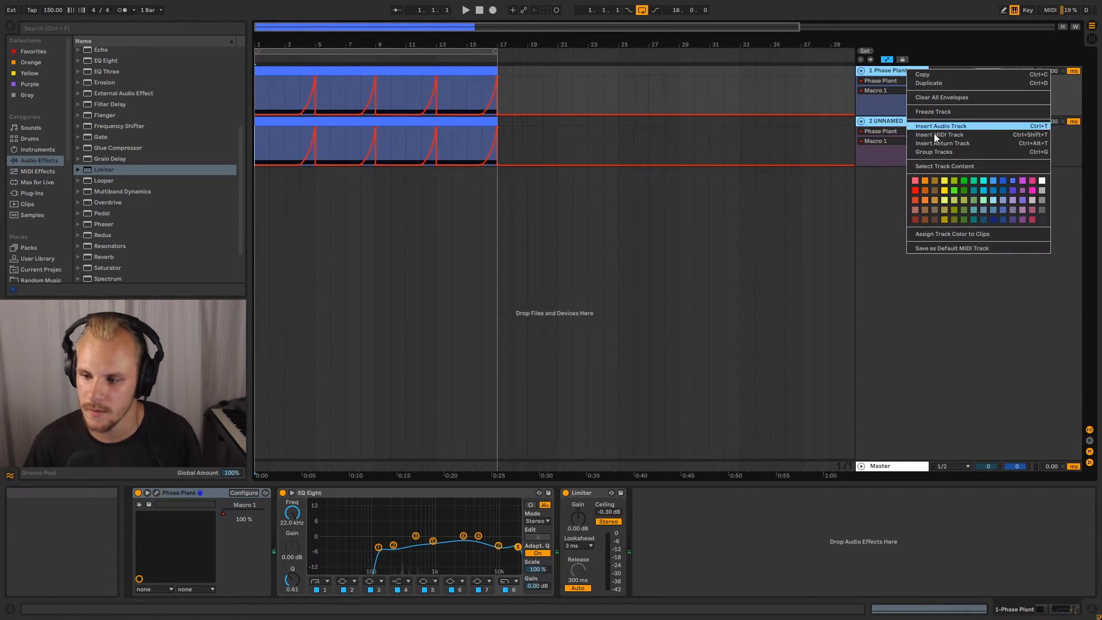
{"action": "left_click", "coordinate": [942, 114]}
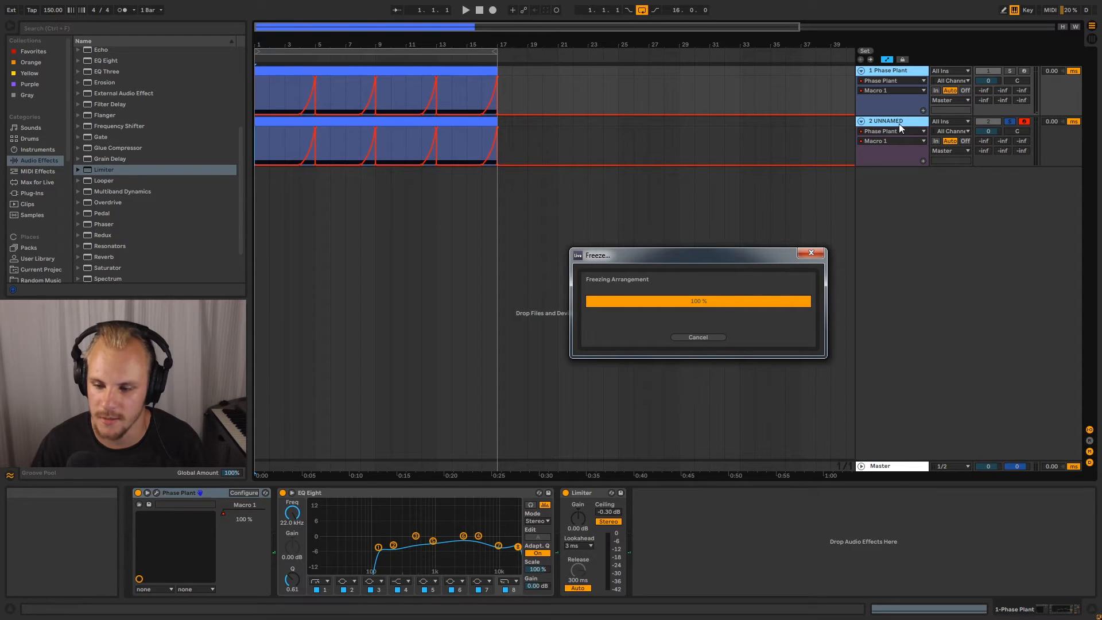
{"action": "right_click", "coordinate": [899, 123]}
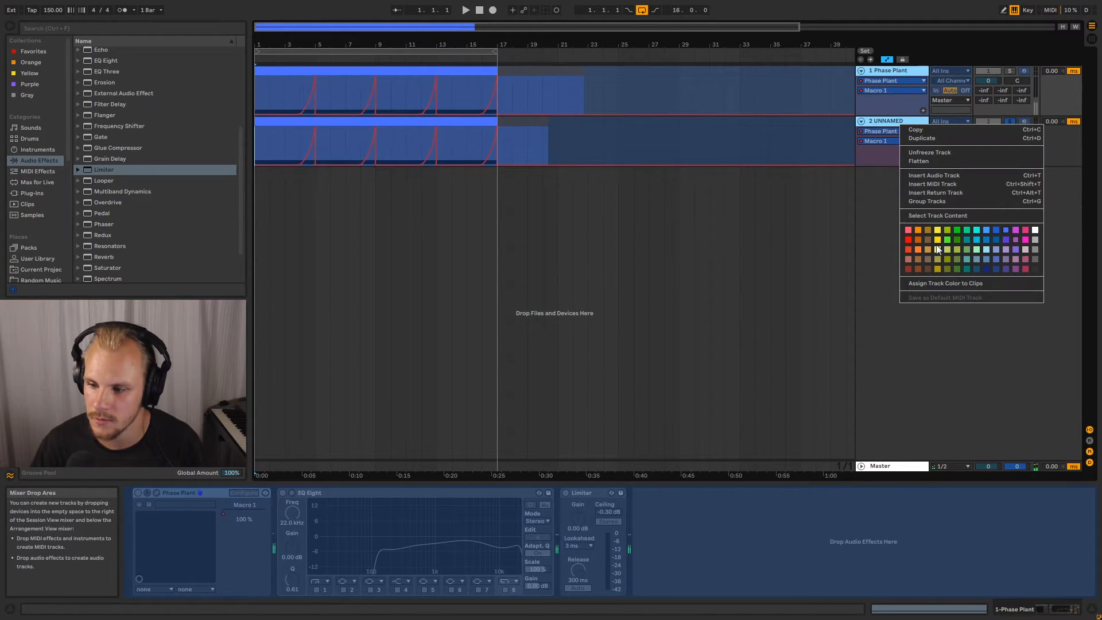
{"action": "left_click", "coordinate": [929, 162]}
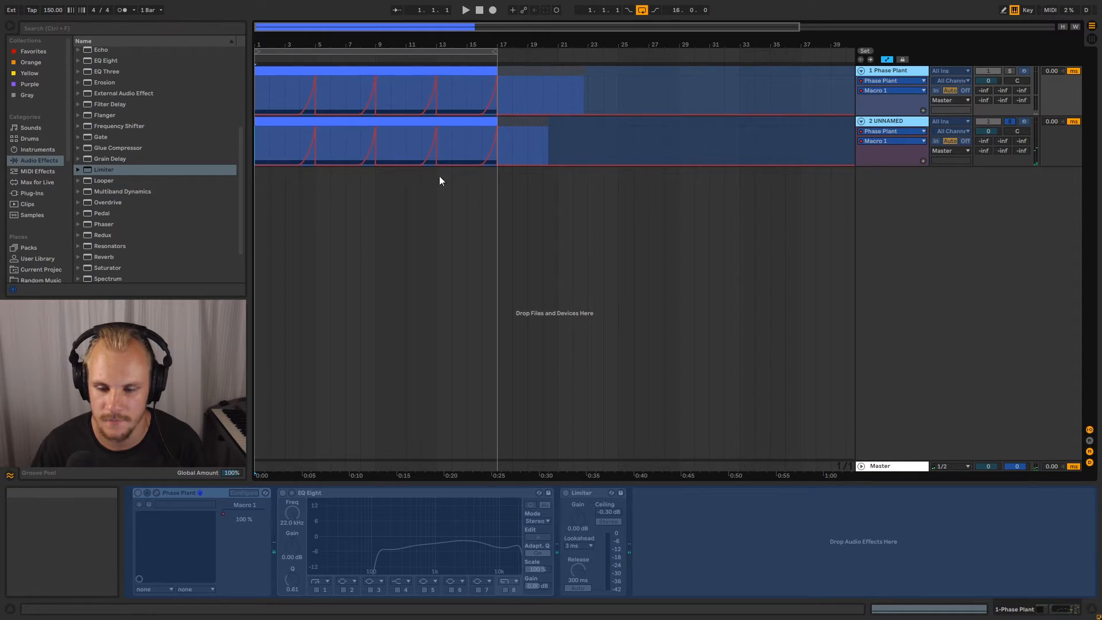
Consolidate the frozen clips and tails on both tracks from bar 1 to bar 23 into one audio clip per track
{"action": "left_click", "coordinate": [456, 70]}
{"action": "key", "text": "ctrl+c"}
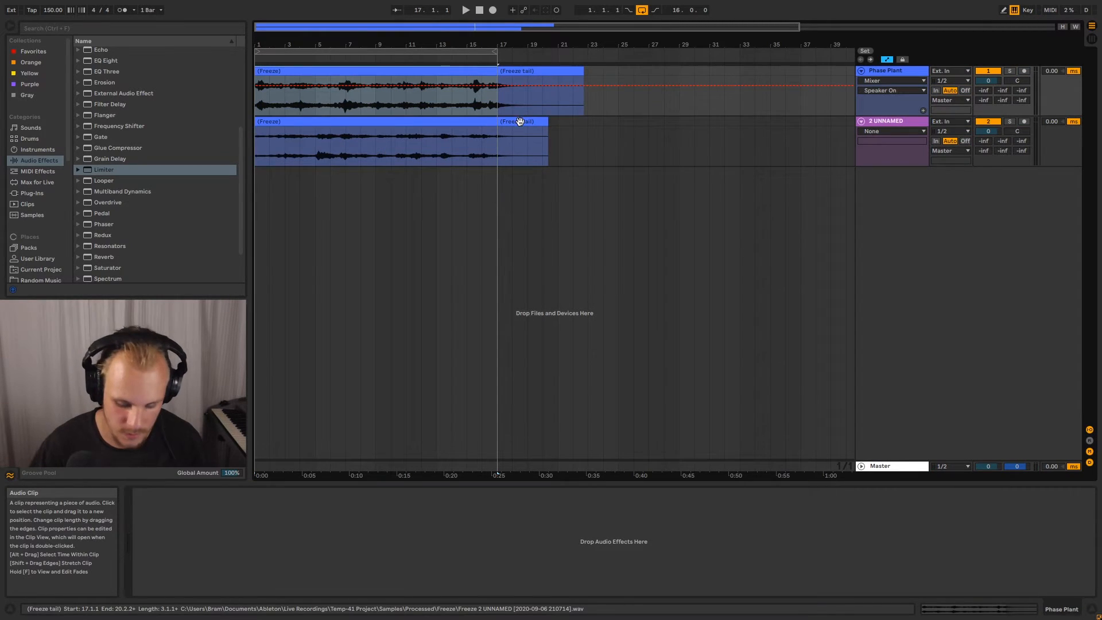
{"action": "left_click", "coordinate": [520, 121], "text": "shift"}
{"action": "left_click", "coordinate": [587, 121], "text": "shift"}
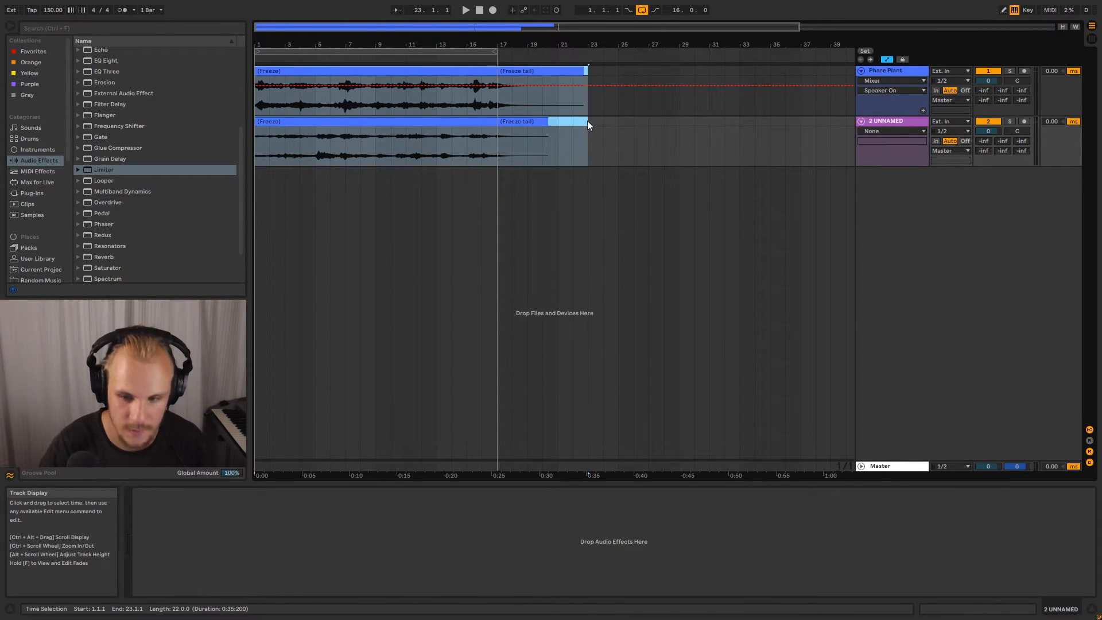
{"action": "key", "text": "ctrl+j"}
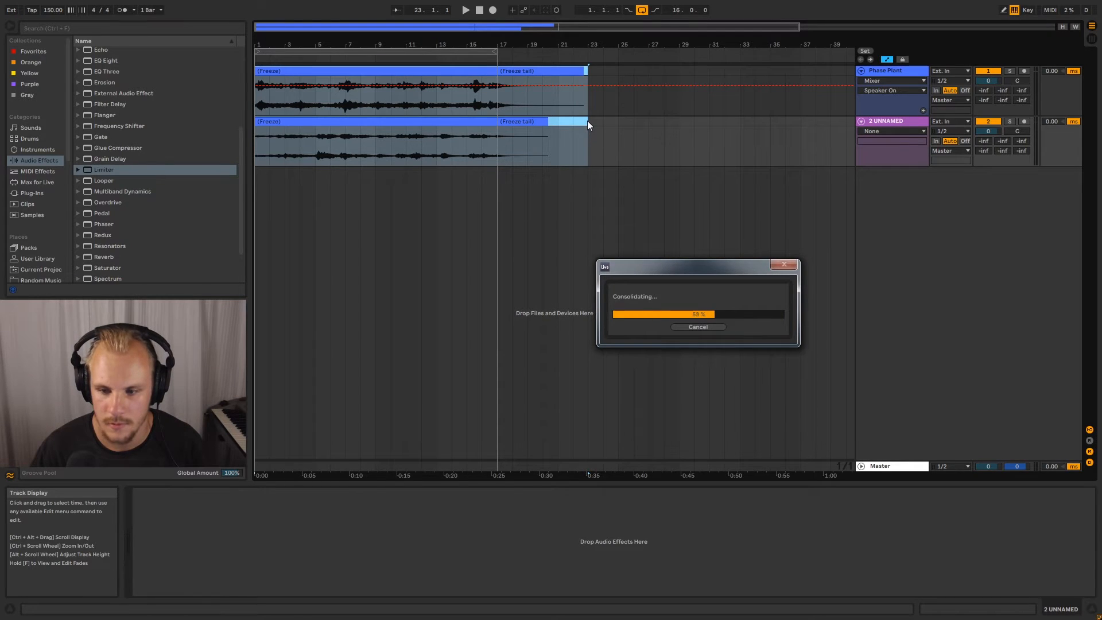
Set the clip volume of both consolidated audio clips to 0 dB
{"action": "double_click", "coordinate": [460, 120]}
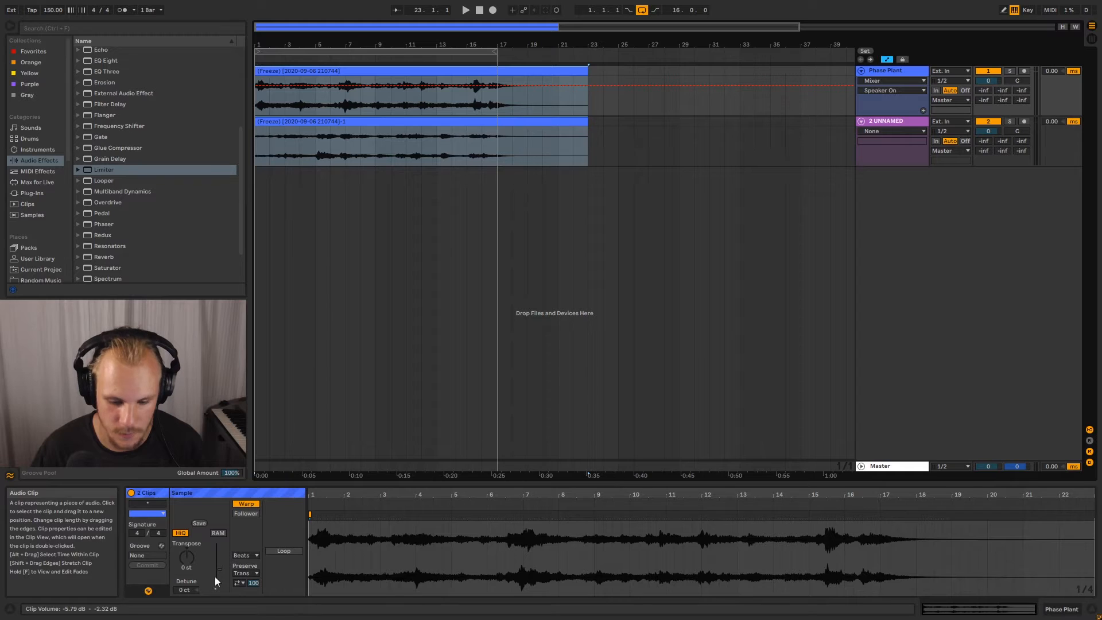
{"action": "type", "text": "0"}
{"action": "key", "text": "Return"}
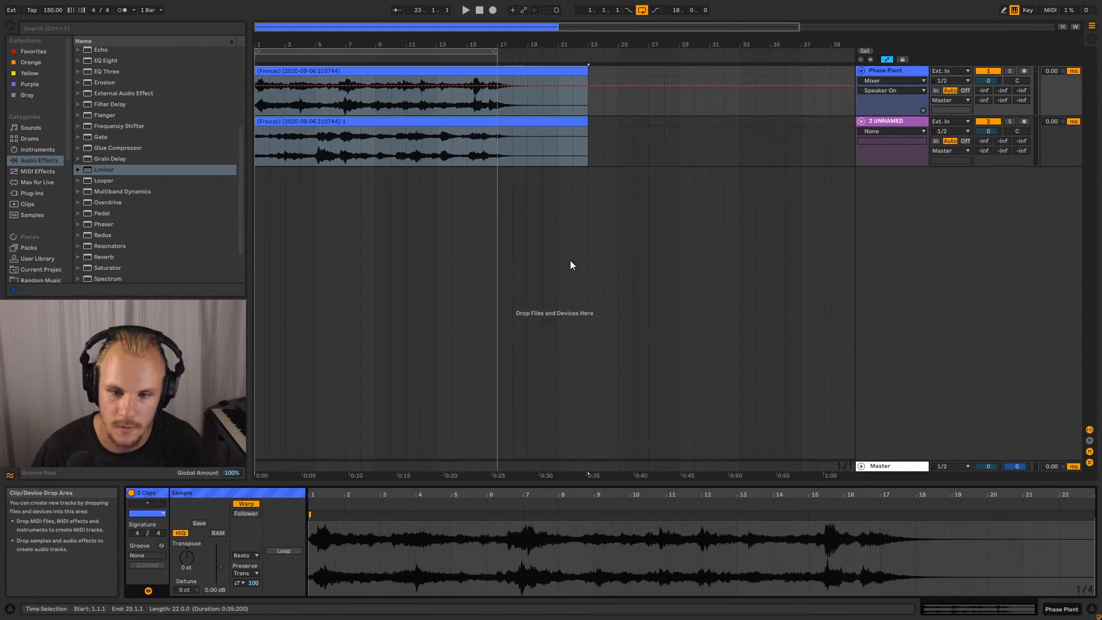
Solo the second track and audition its audio from bar 5
{"action": "left_click", "coordinate": [311, 139]}
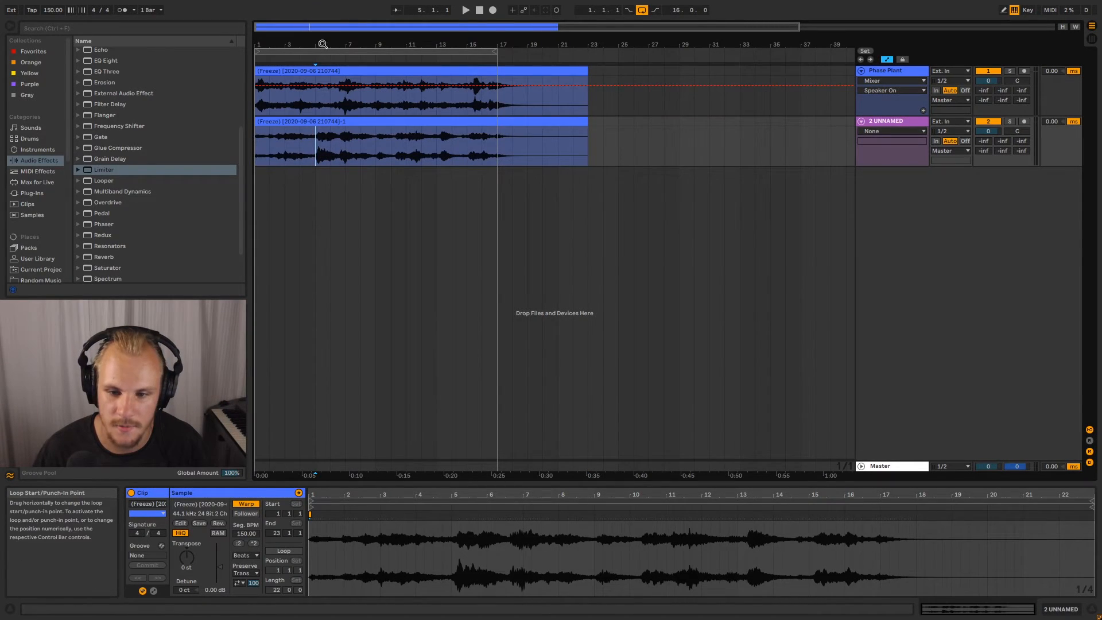
{"action": "left_click_drag", "start_coordinate": [322, 43], "coordinate": [415, 132]}
{"action": "left_click", "coordinate": [1009, 121]}
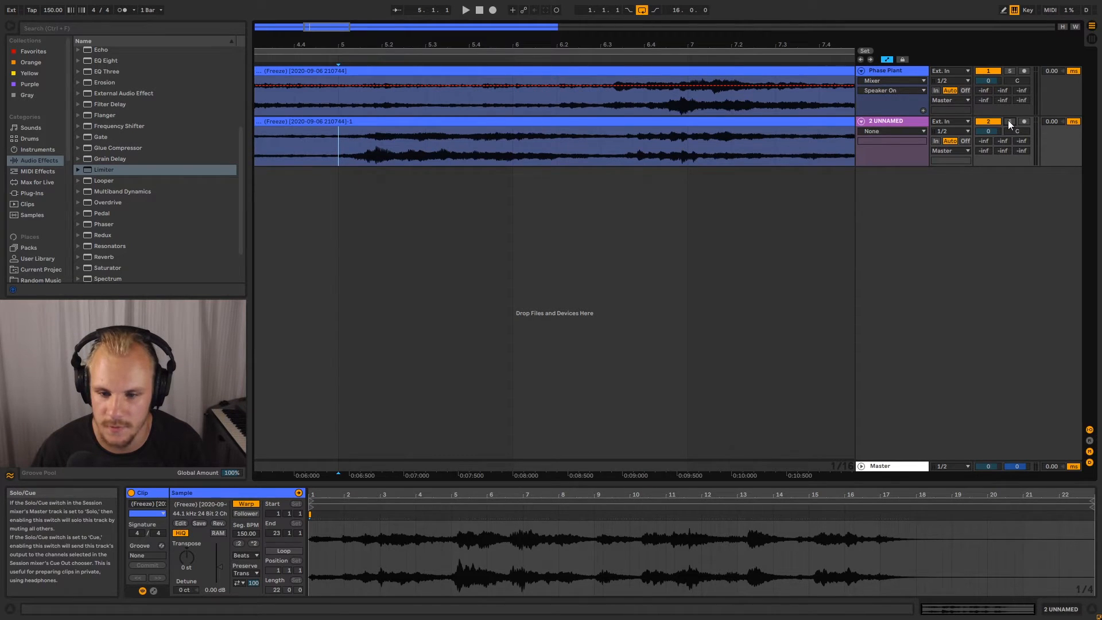
{"action": "key", "text": "space"}
{"action": "key", "text": "space"}
Split out the second track's audio from 5.1.1 to 6.3.3, insert a third audio track and move the excerpt there
{"action": "left_click_drag", "start_coordinate": [338, 143], "coordinate": [623, 132]}
{"action": "key", "text": "ctrl+e"}
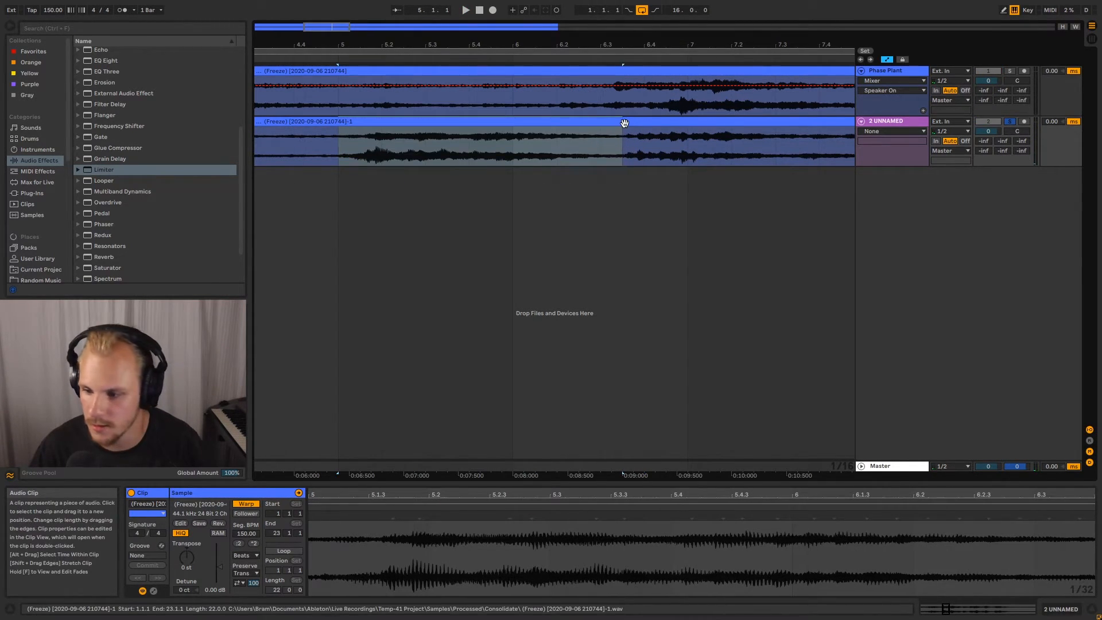
{"action": "right_click", "coordinate": [922, 216]}
{"action": "left_click", "coordinate": [941, 222]}
{"action": "left_click_drag", "start_coordinate": [428, 140], "coordinate": [430, 171]}
Move the first track's audio from 6.3.1 to 8.4.1 onto the third track, directly after the existing excerpt at 6.3.3
{"action": "left_click", "coordinate": [601, 101]}
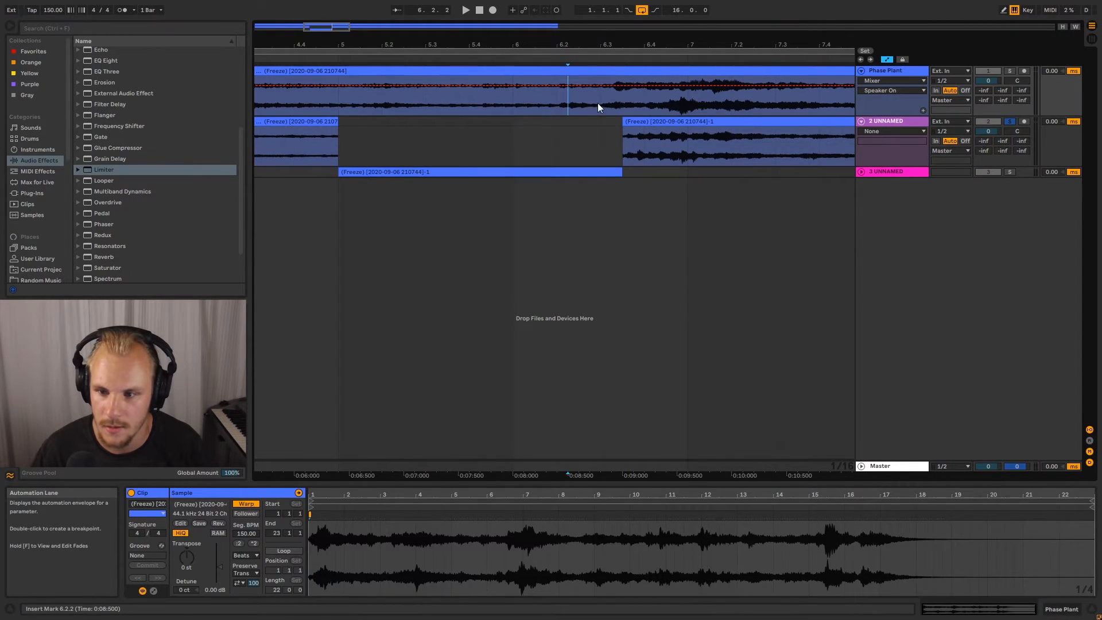
{"action": "left_click_drag", "start_coordinate": [595, 44], "coordinate": [446, 11]}
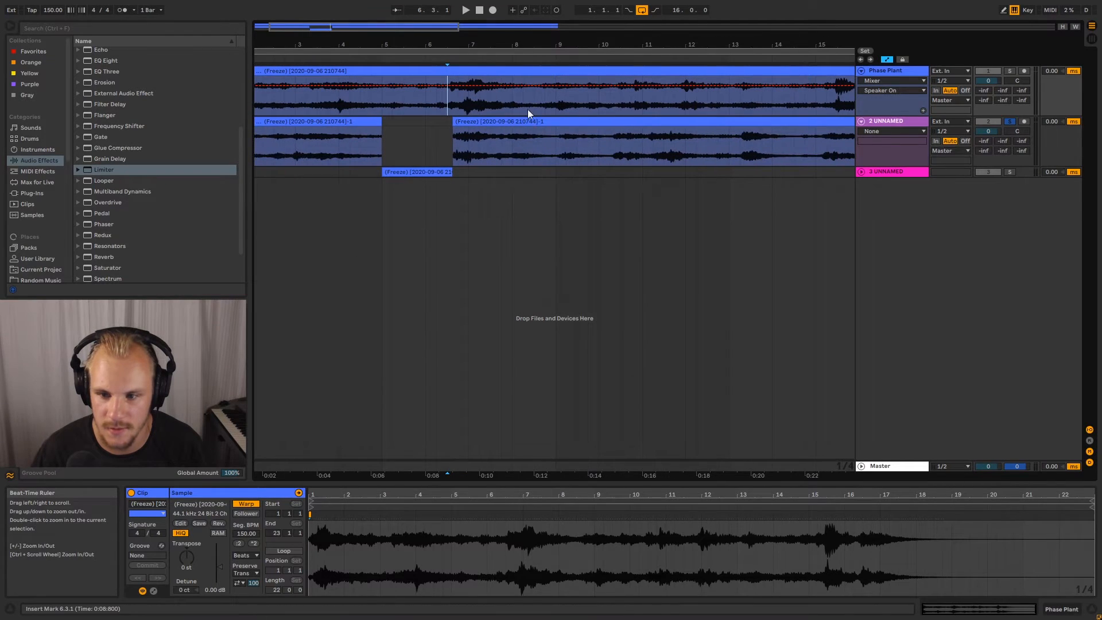
{"action": "left_click", "coordinate": [542, 107], "text": "shift"}
{"action": "left_click_drag", "start_coordinate": [502, 101], "coordinate": [507, 175]}
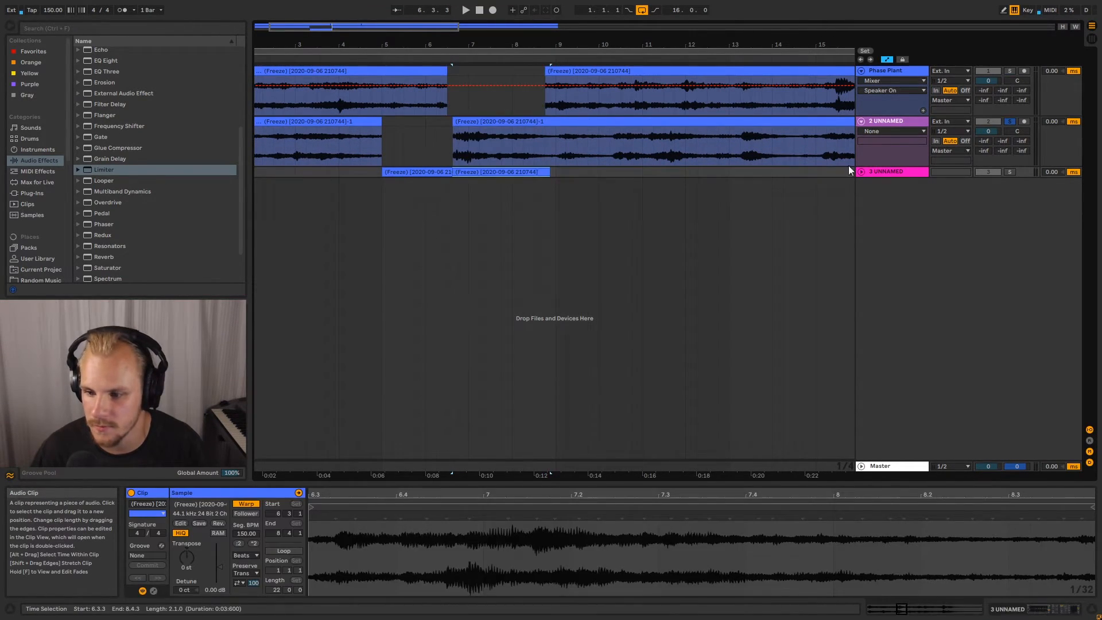
Unfold the third track and create a long crossfade between its two audio clips around 6.3.3
{"action": "left_click", "coordinate": [866, 175]}
{"action": "left_click_drag", "start_coordinate": [444, 43], "coordinate": [504, 157]}
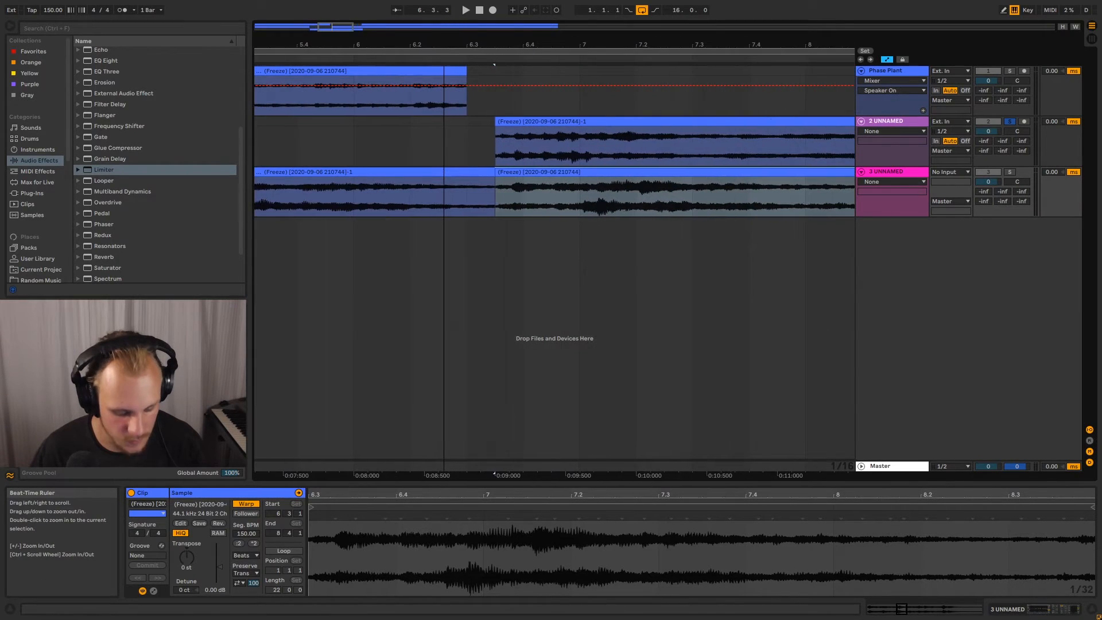
{"action": "left_click", "coordinate": [498, 181]}
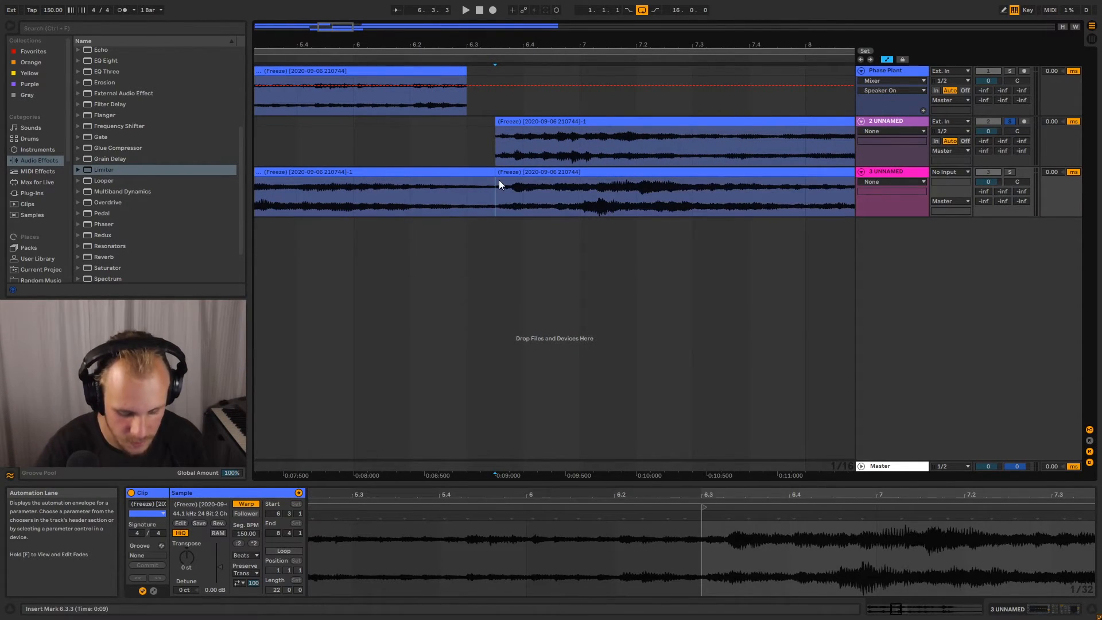
{"action": "left_click_drag", "start_coordinate": [493, 180], "coordinate": [409, 178]}
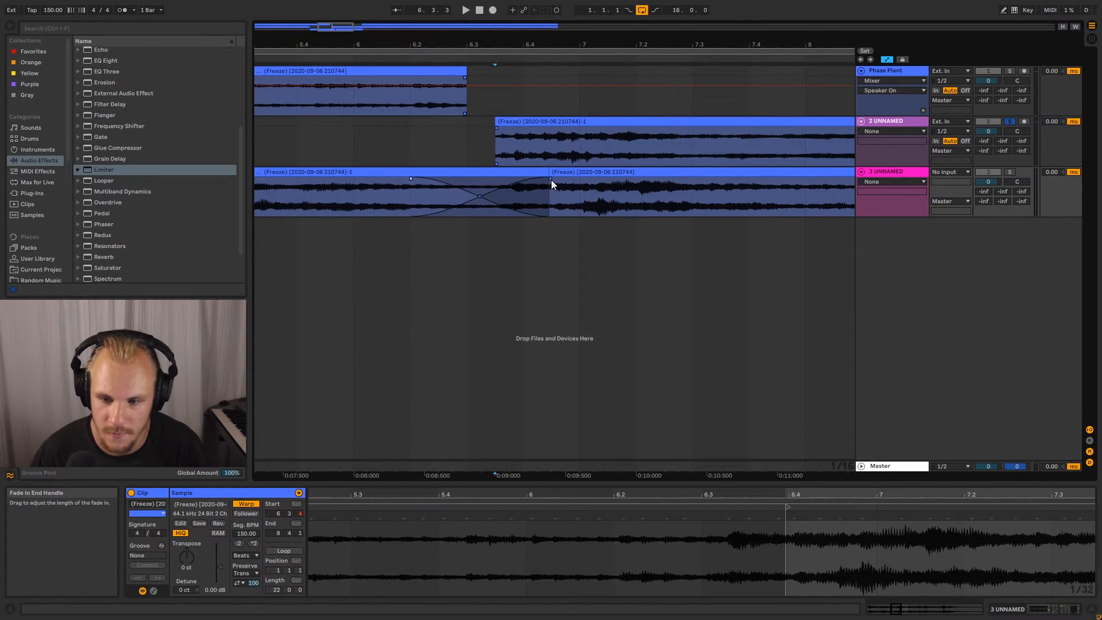
{"action": "left_click_drag", "start_coordinate": [550, 180], "coordinate": [572, 181]}
Solo the third track and audition its crossfaded audio from 5.1.1
{"action": "left_click_drag", "start_coordinate": [521, 46], "coordinate": [435, 45]}
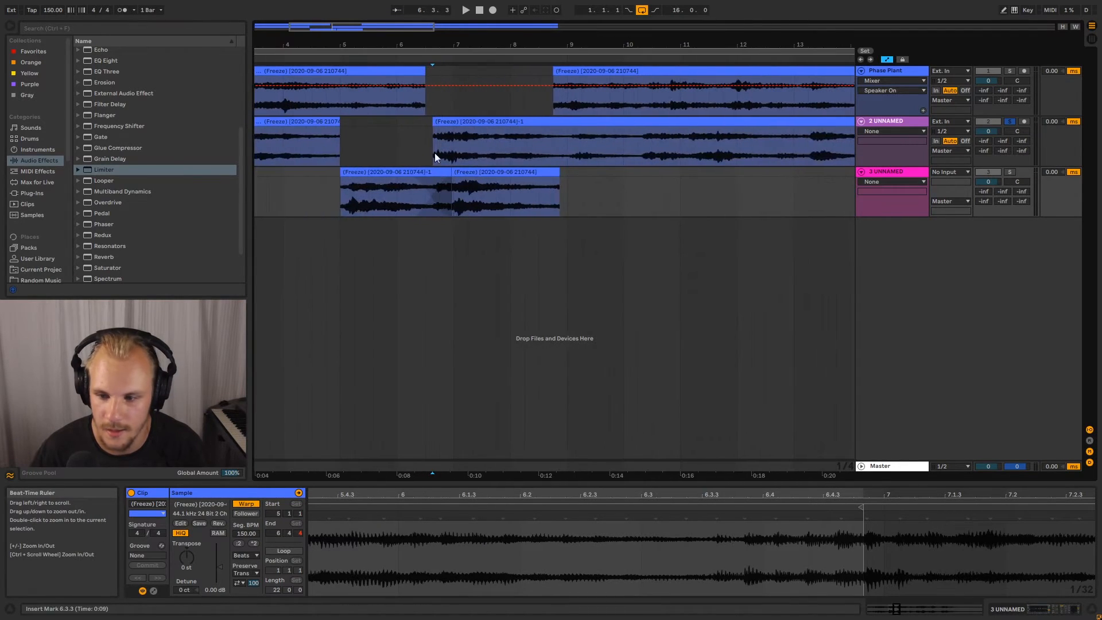
{"action": "left_click", "coordinate": [436, 172]}
{"action": "left_click", "coordinate": [1009, 172]}
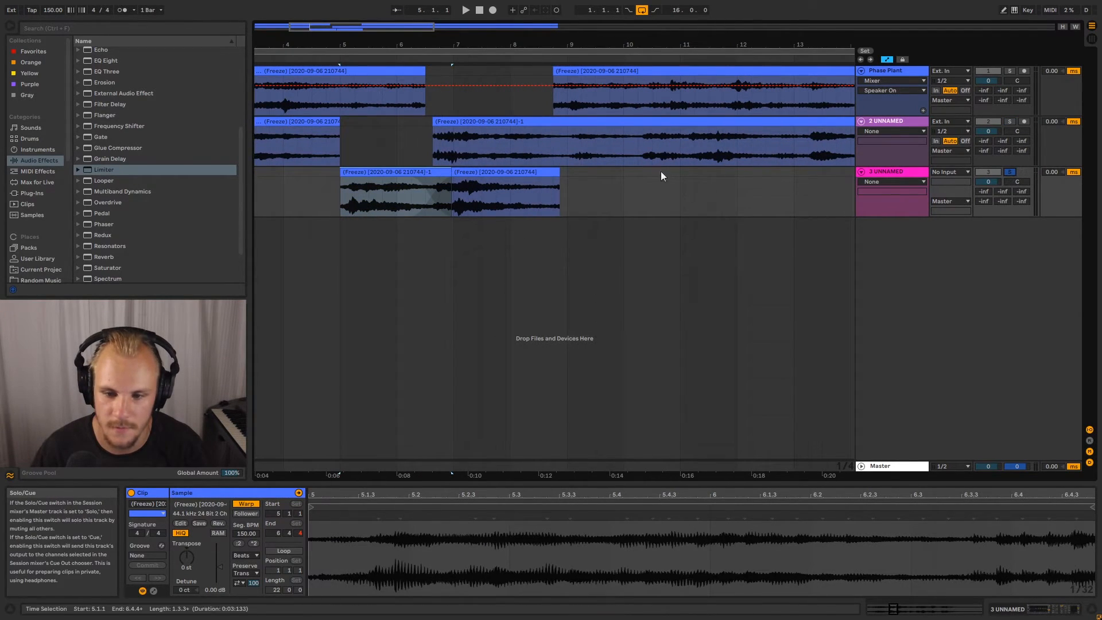
{"action": "left_click", "coordinate": [342, 195]}
{"action": "key", "text": "space"}
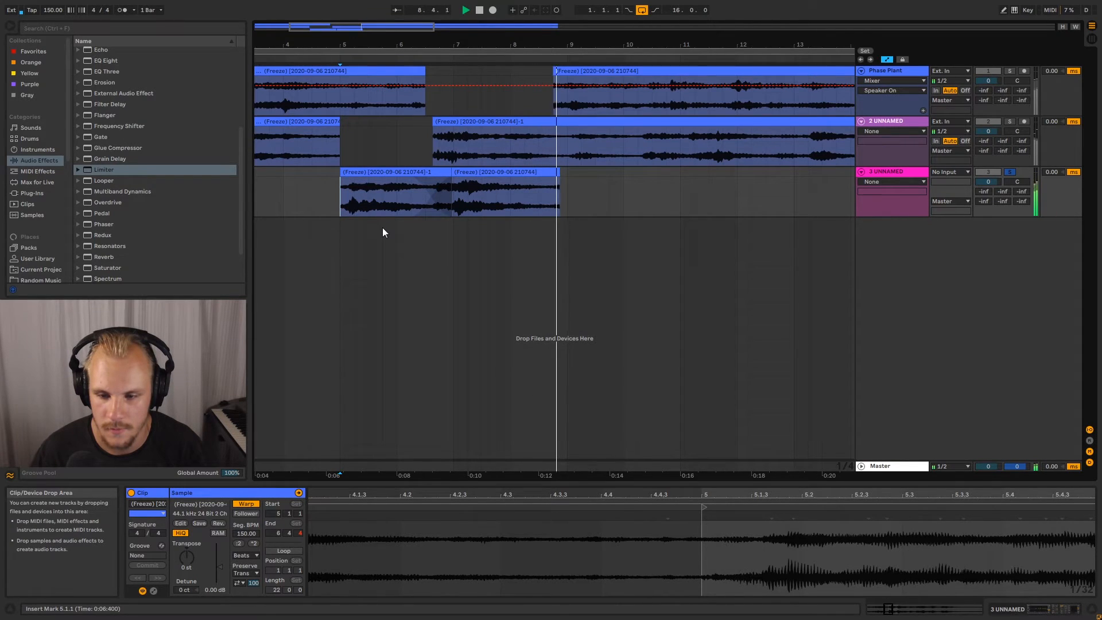
{"action": "left_click_drag", "start_coordinate": [465, 45], "coordinate": [402, 12]}
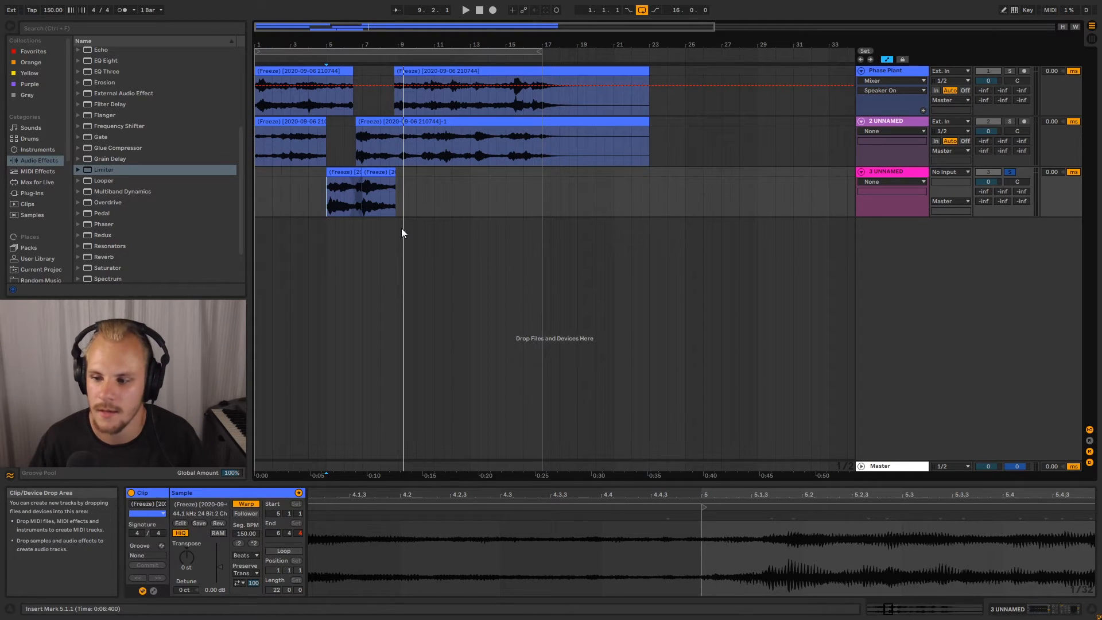
Add an Echo to the third track and set its synced delay times to 1/2 in Notes mode
{"action": "left_click", "coordinate": [884, 172]}
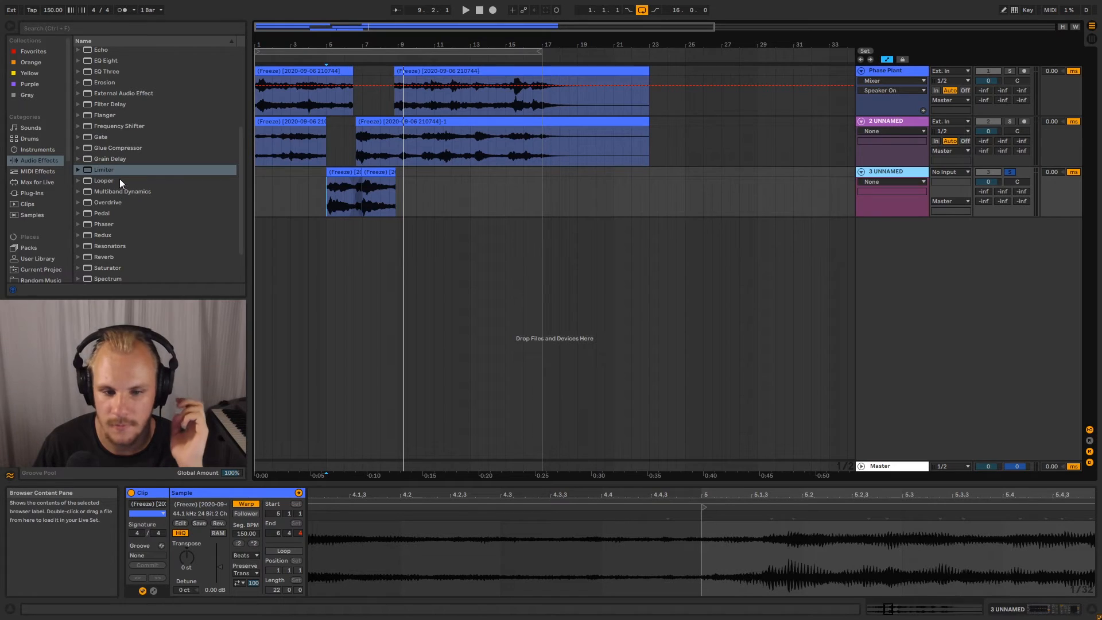
{"action": "scroll", "coordinate": [119, 178], "scroll_direction": "down", "scroll_amount": 2}
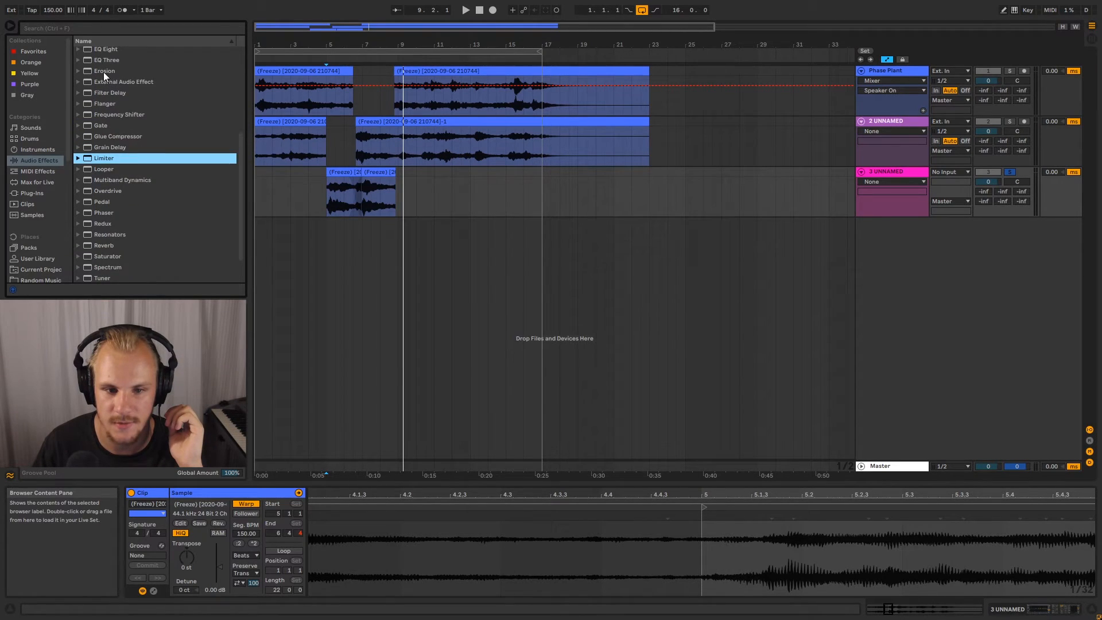
{"action": "scroll", "coordinate": [103, 71], "scroll_direction": "up", "scroll_amount": 2}
{"action": "left_click", "coordinate": [102, 61]}
{"action": "left_click", "coordinate": [327, 301]}
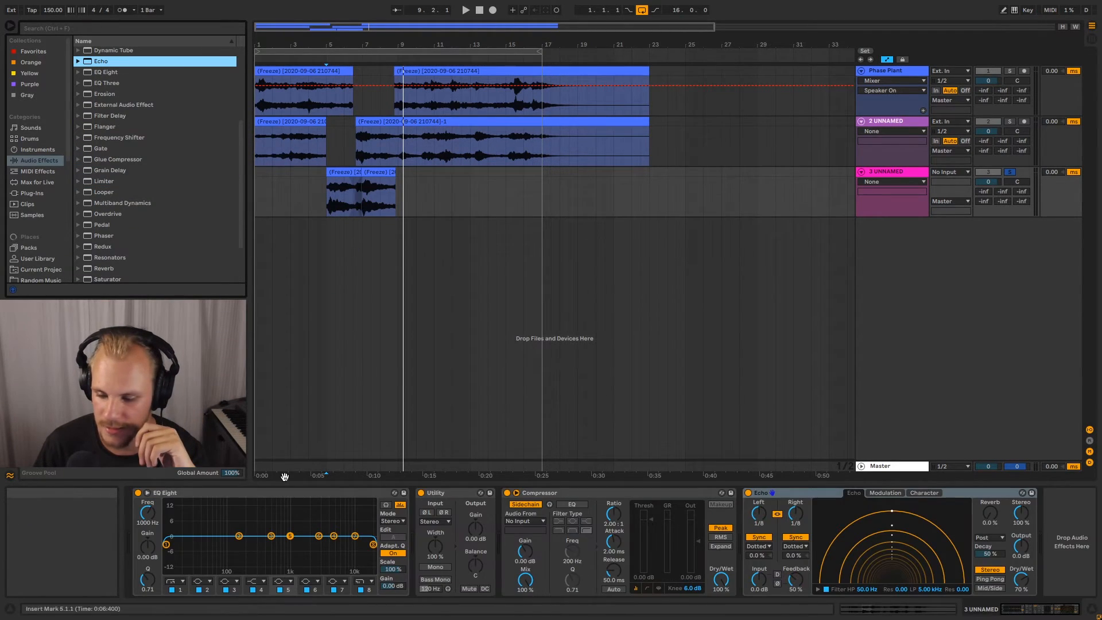
{"action": "left_click", "coordinate": [801, 547]}
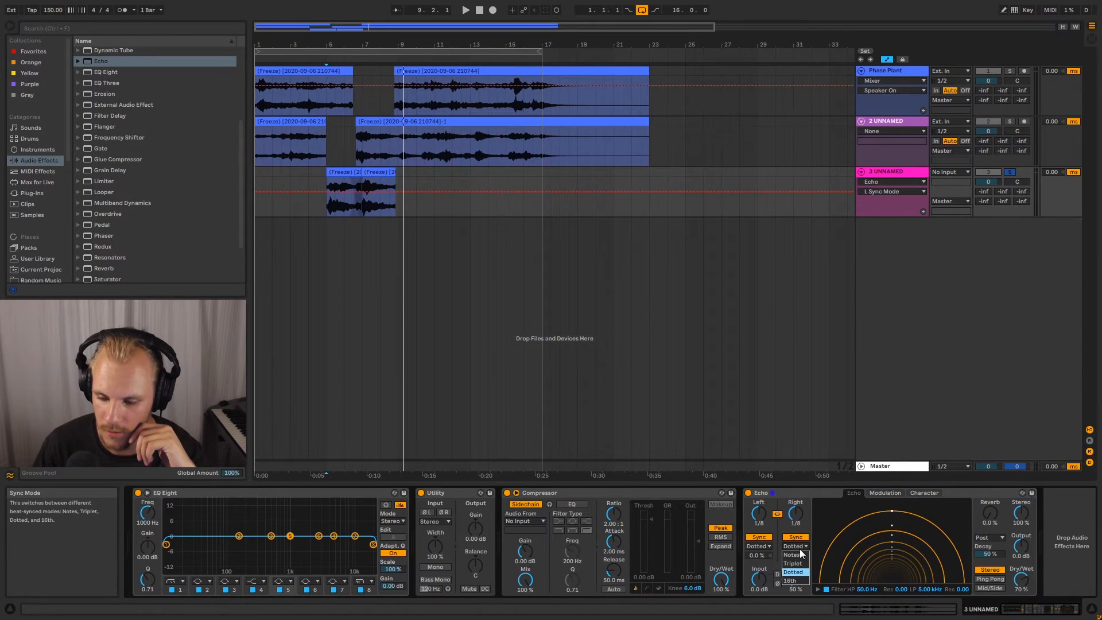
{"action": "left_click", "coordinate": [800, 554]}
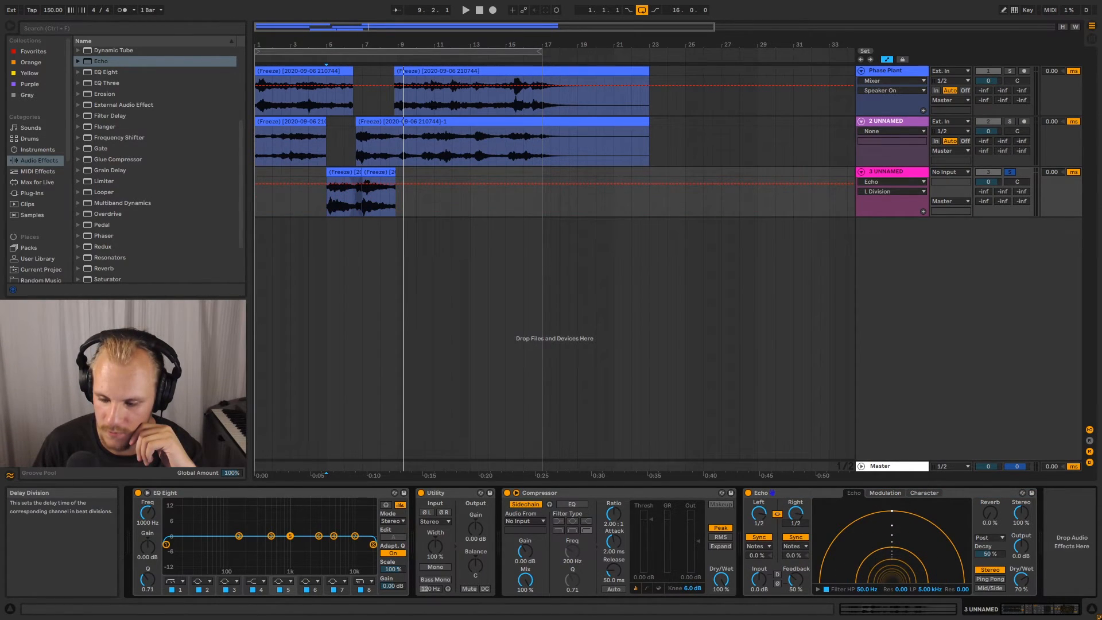
Set the Echo to Ping Pong mode with 58% feedback, 33% dry/wet and 83% stereo width
{"action": "left_click_drag", "start_coordinate": [795, 579], "coordinate": [795, 575]}
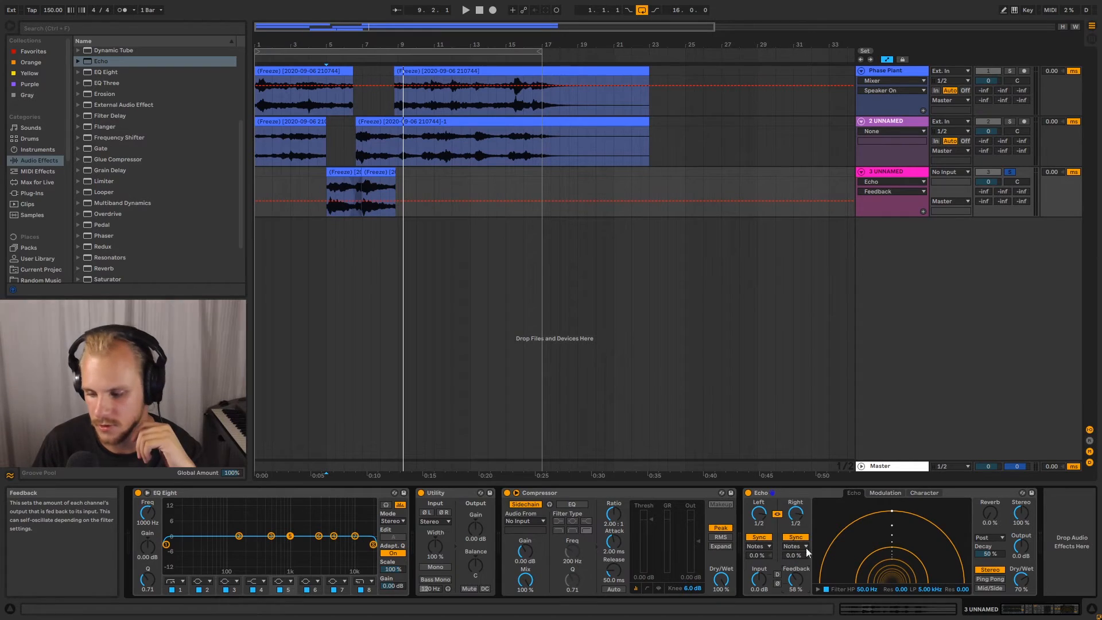
{"action": "left_click_drag", "start_coordinate": [1020, 580], "coordinate": [1021, 592]}
{"action": "left_click", "coordinate": [989, 578]}
{"action": "left_click_drag", "start_coordinate": [1021, 513], "coordinate": [1021, 525]}
Show the Echo's filter curve and set its low-pass frequency to 9.64 kHz
{"action": "left_click_drag", "start_coordinate": [925, 589], "coordinate": [919, 587]}
{"action": "left_click", "coordinate": [339, 171]}
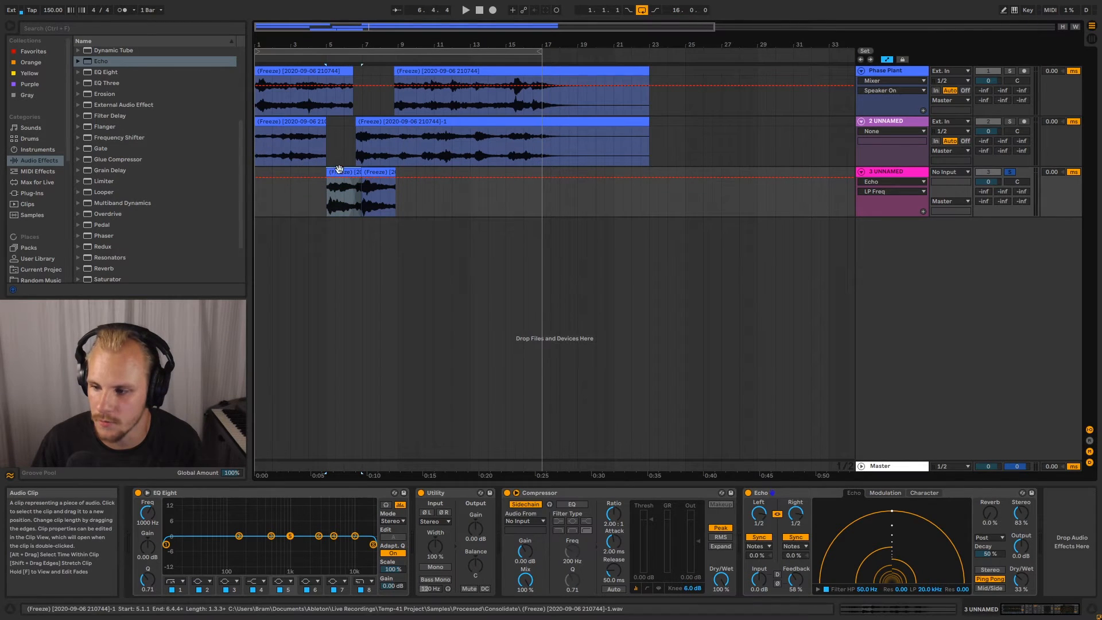
{"action": "left_click", "coordinate": [817, 589]}
{"action": "left_click_drag", "start_coordinate": [962, 582], "coordinate": [954, 581]}
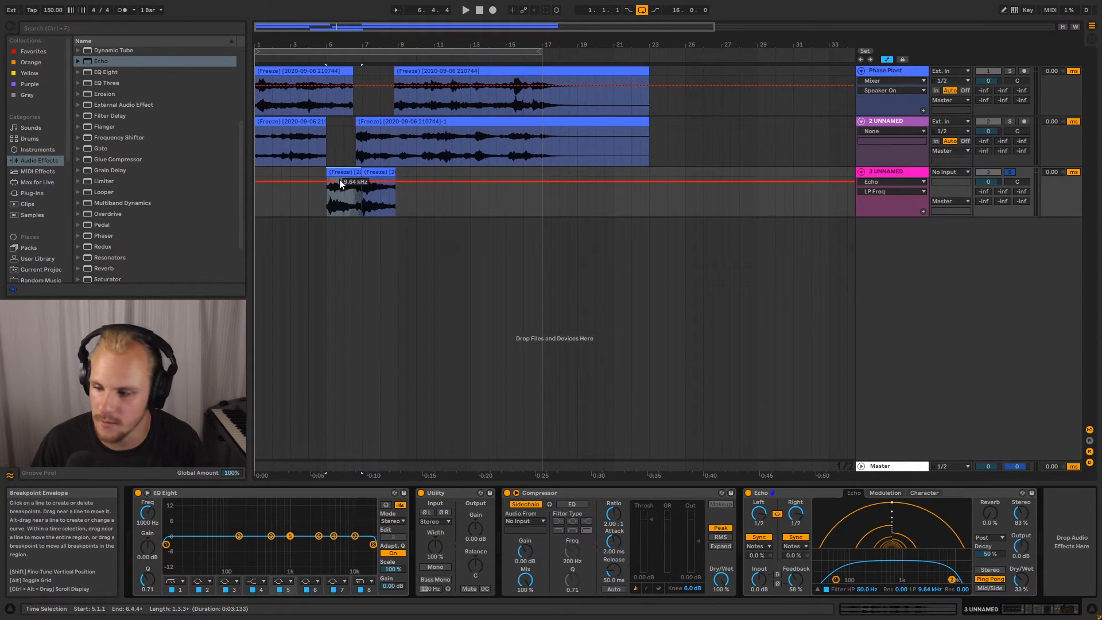
Audition the third track's audio with the Echo from 5.1.1, switching the effect off and on
{"action": "key", "text": "space"}
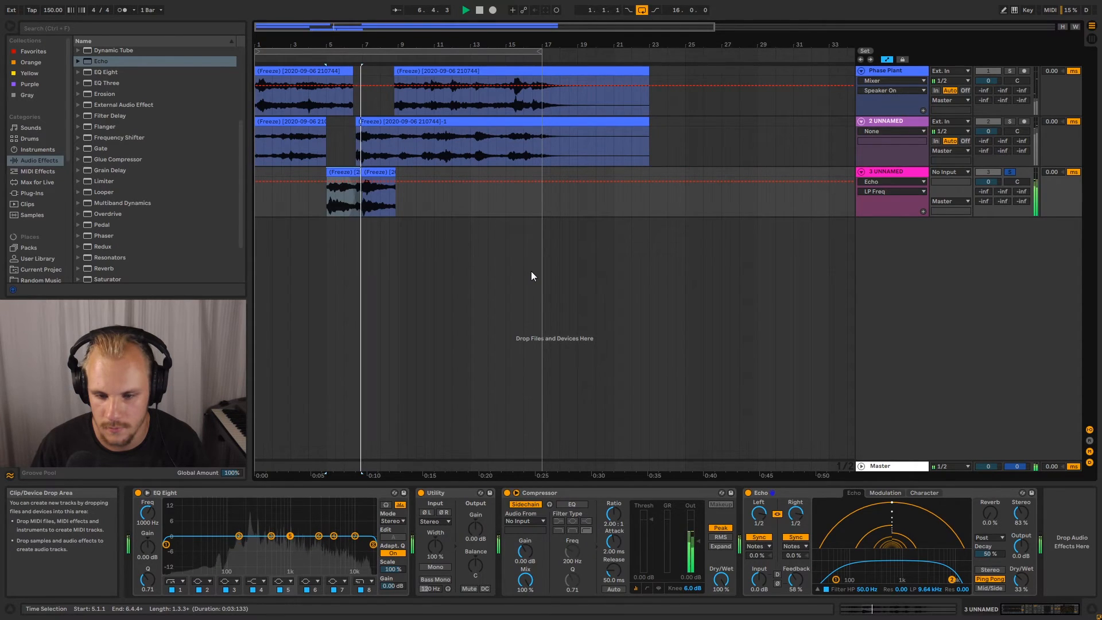
{"action": "key", "text": "space"}
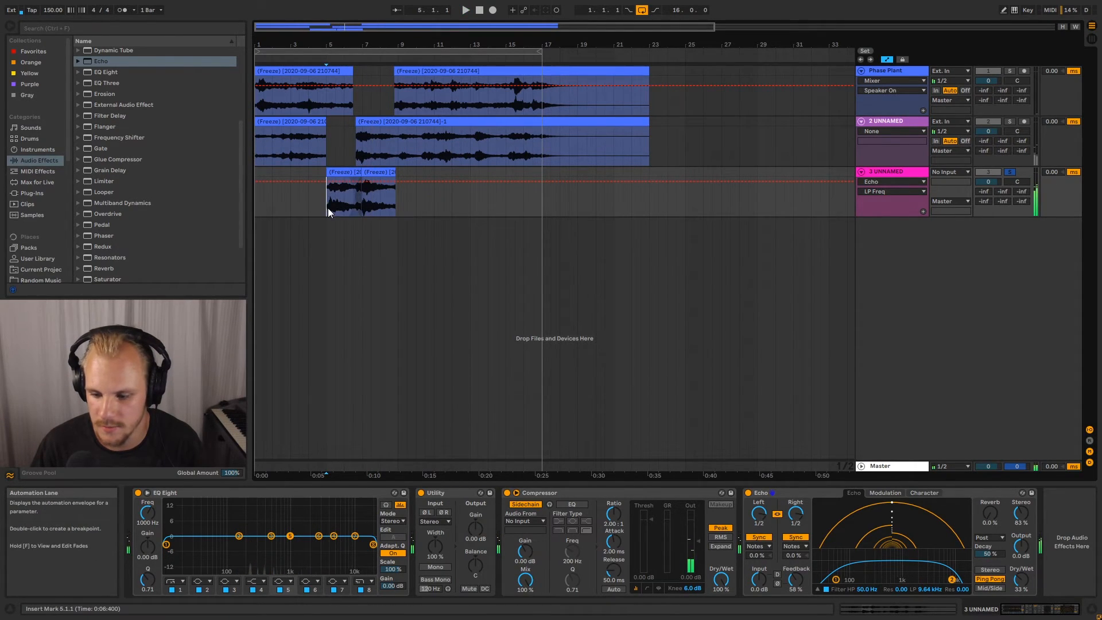
{"action": "left_click", "coordinate": [748, 493]}
{"action": "left_click", "coordinate": [747, 493]}
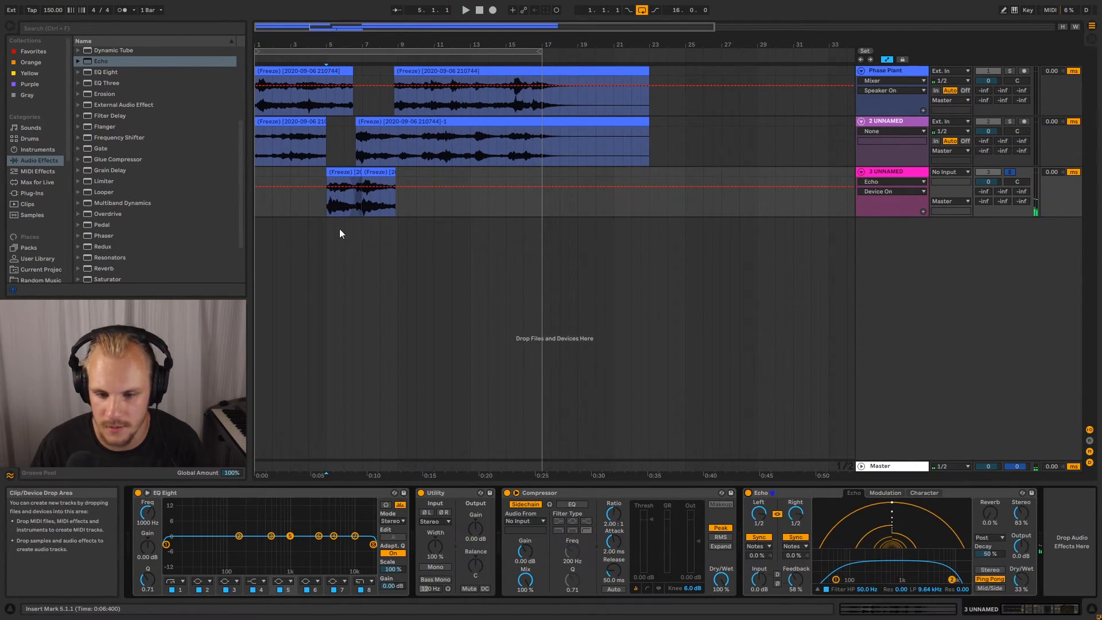
{"action": "left_click", "coordinate": [325, 208]}
{"action": "key", "text": "space"}
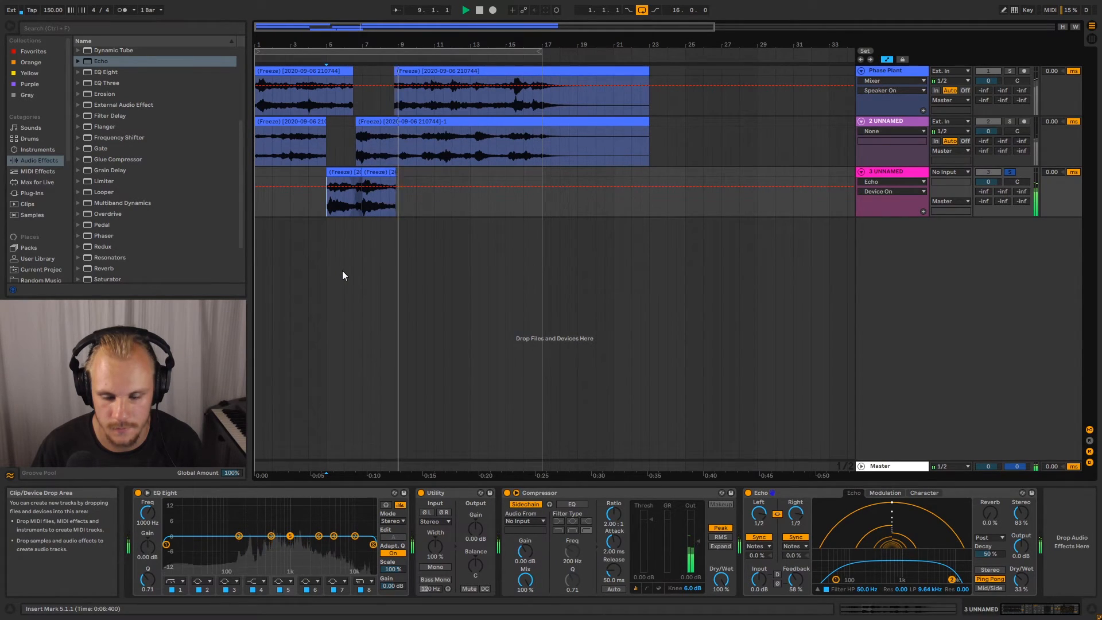
{"action": "key", "text": "space"}
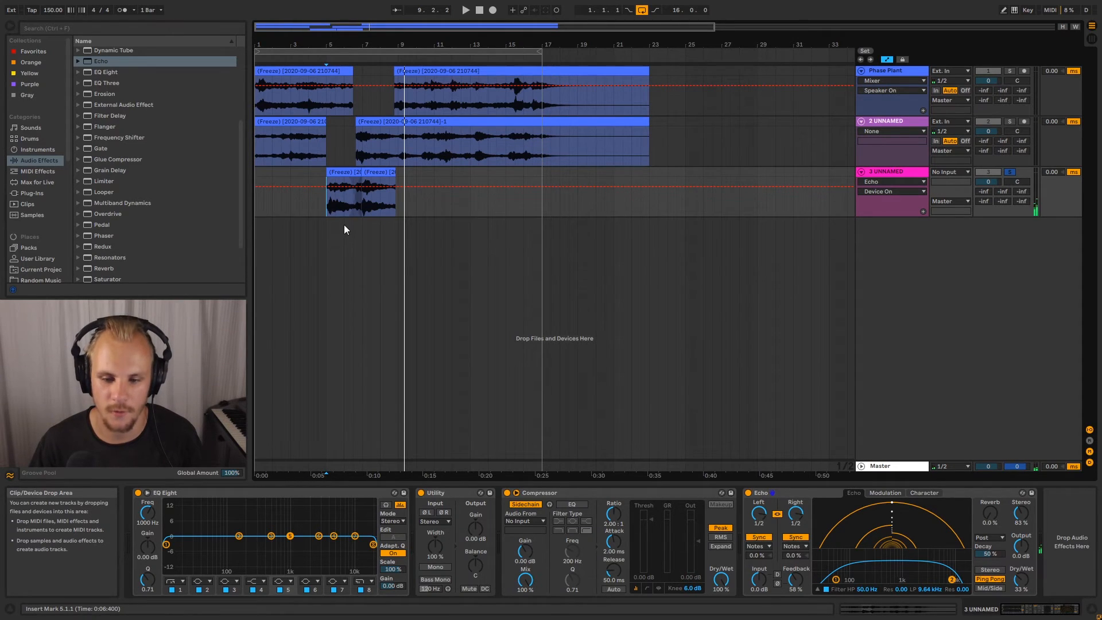
{"action": "left_click_drag", "start_coordinate": [358, 210], "coordinate": [366, 207]}
{"action": "left_click", "coordinate": [347, 204], "text": "shift"}
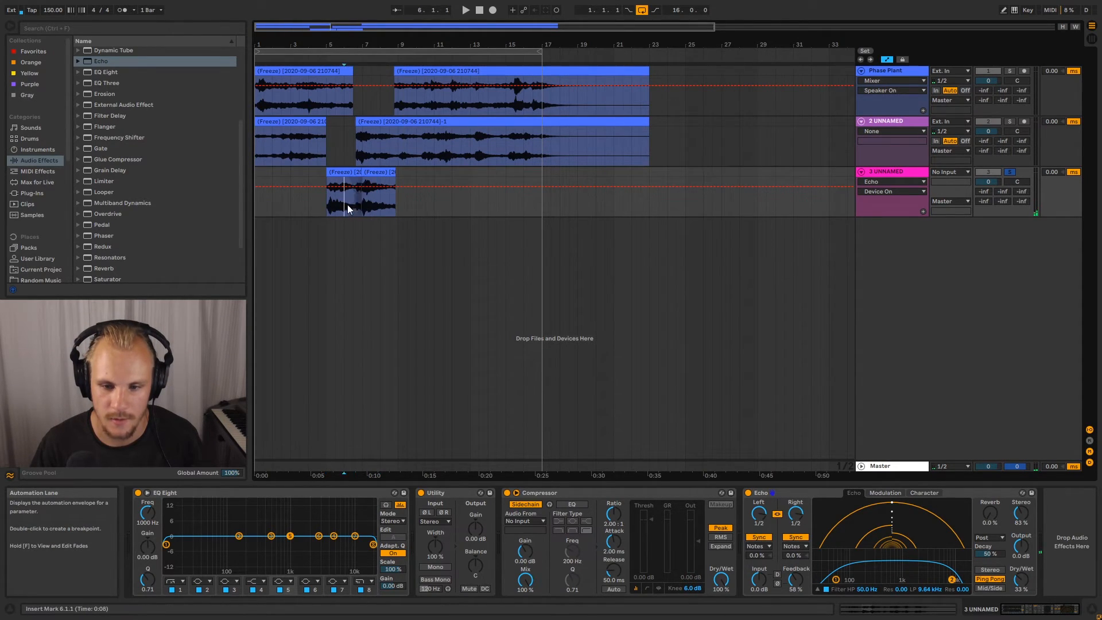
{"action": "left_click", "coordinate": [747, 492]}
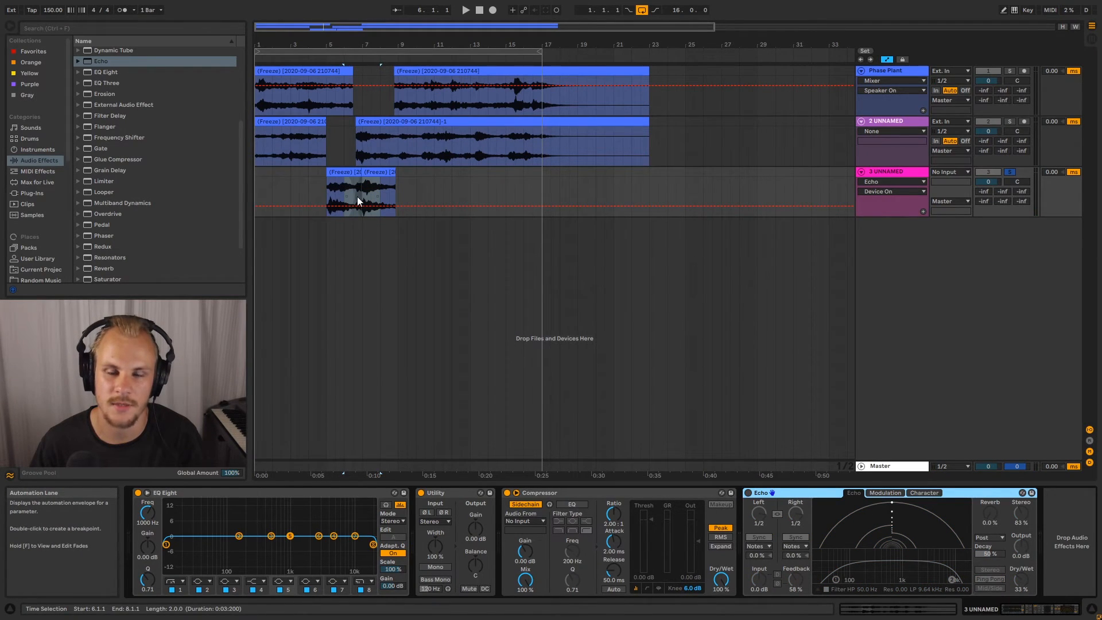
{"action": "left_click", "coordinate": [748, 493]}
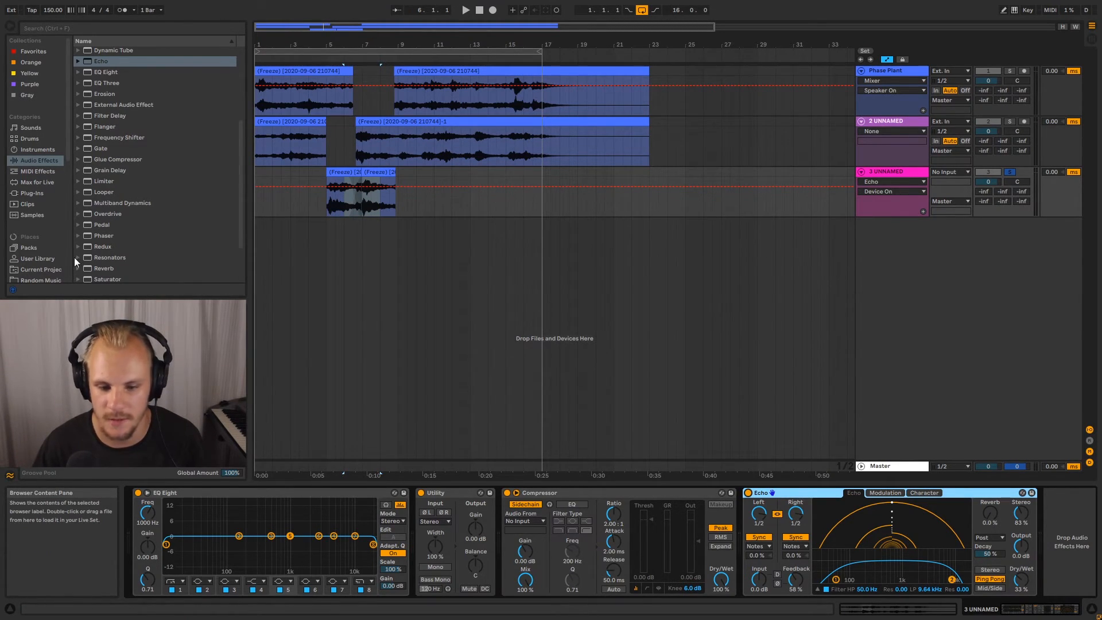
Add a Reverb after the Echo on the third track, with 29% dry/wet and a 1.60 s decay time
{"action": "left_click", "coordinate": [100, 268]}
{"action": "double_click", "coordinate": [100, 268]}
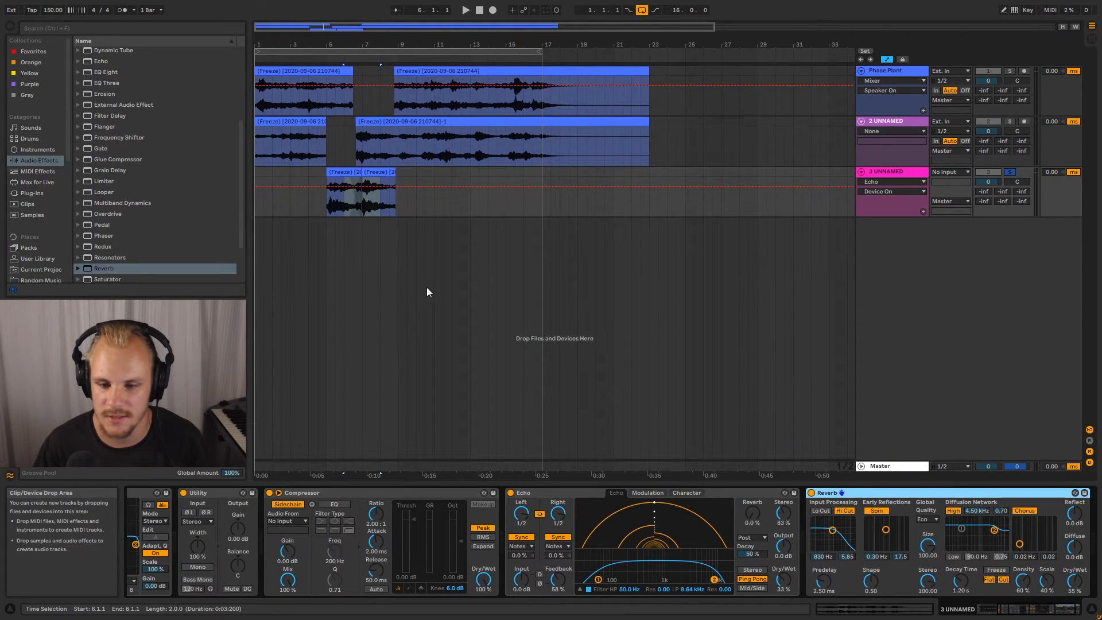
{"action": "left_click", "coordinate": [353, 138]}
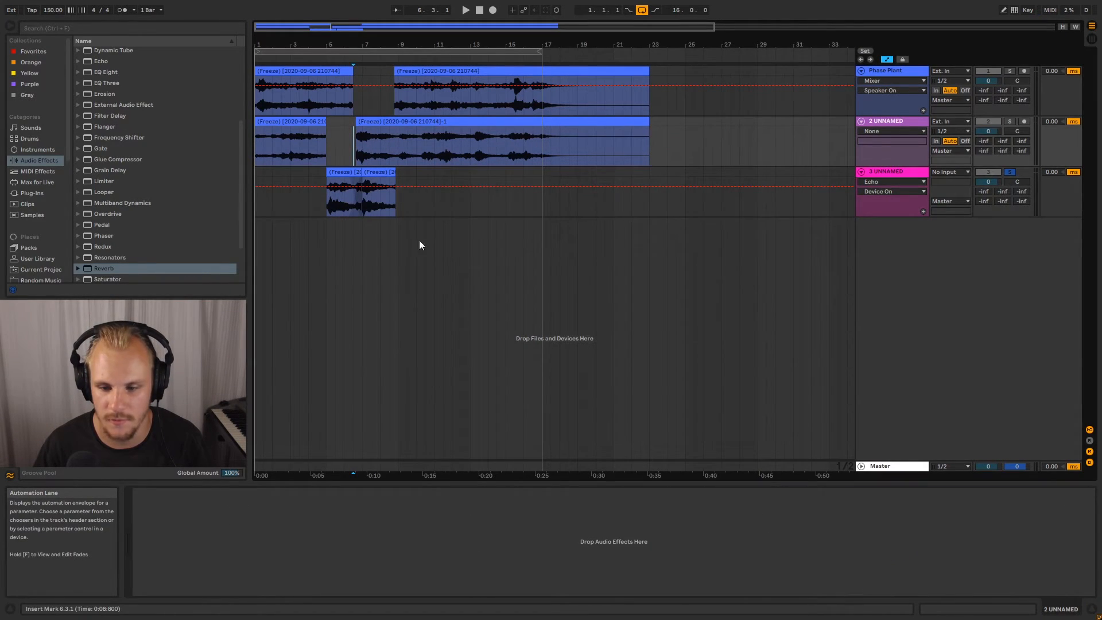
{"action": "left_click", "coordinate": [900, 171]}
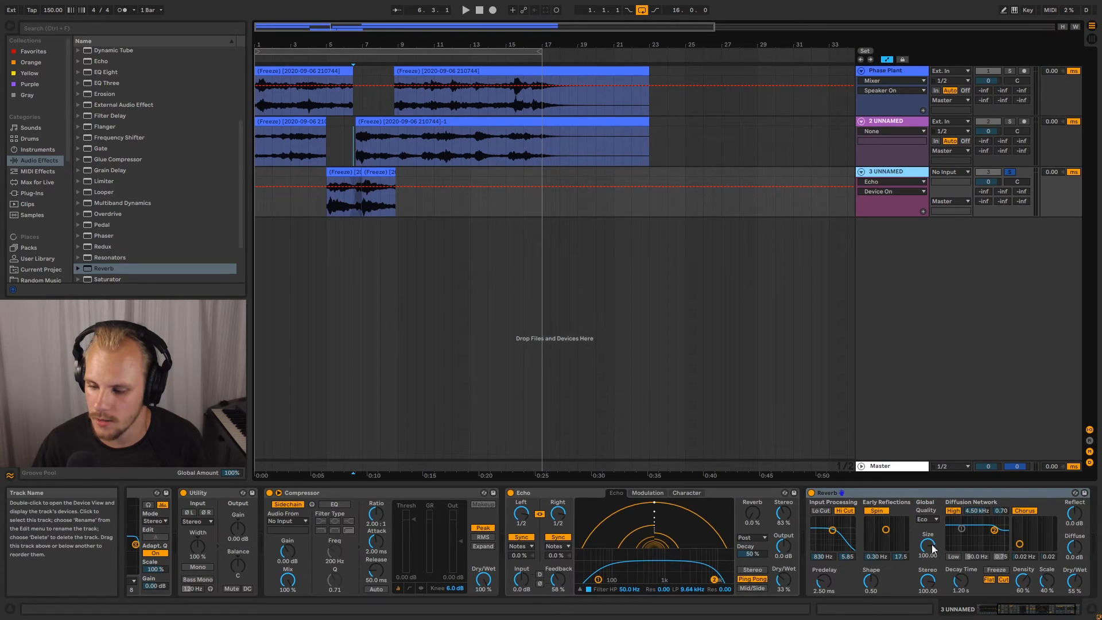
{"action": "left_click_drag", "start_coordinate": [1074, 581], "coordinate": [1075, 608]}
{"action": "left_click_drag", "start_coordinate": [961, 581], "coordinate": [960, 575]}
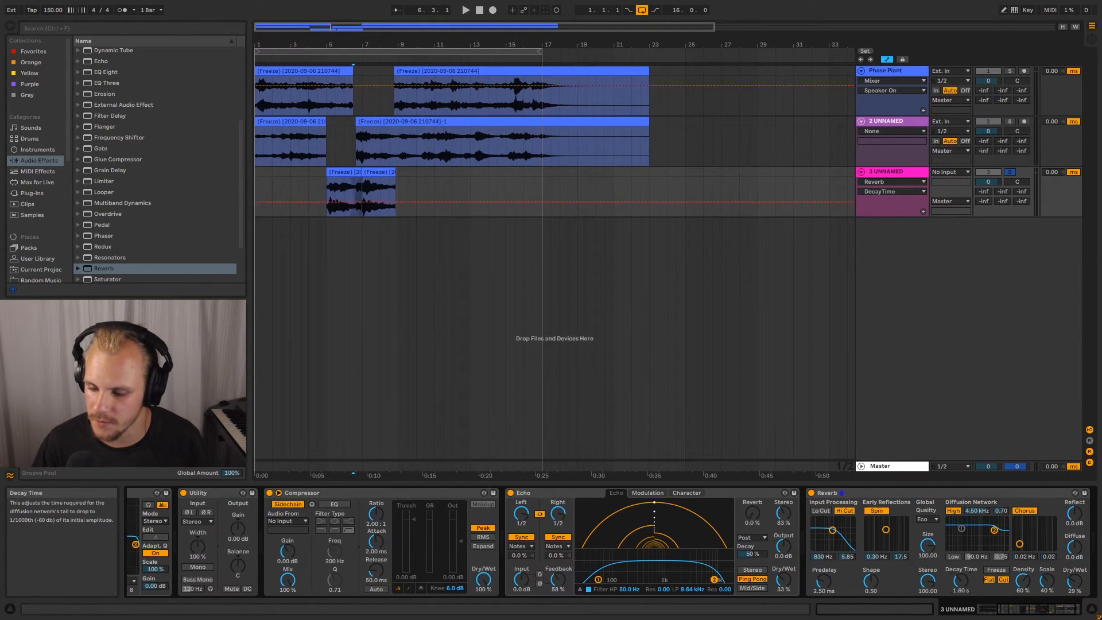
Set the third track's EQ Eight low-cut band to 150 Hz
{"action": "scroll", "coordinate": [291, 504], "scroll_direction": "left", "scroll_amount": 5}
{"action": "left_click_drag", "start_coordinate": [173, 538], "coordinate": [239, 546]}
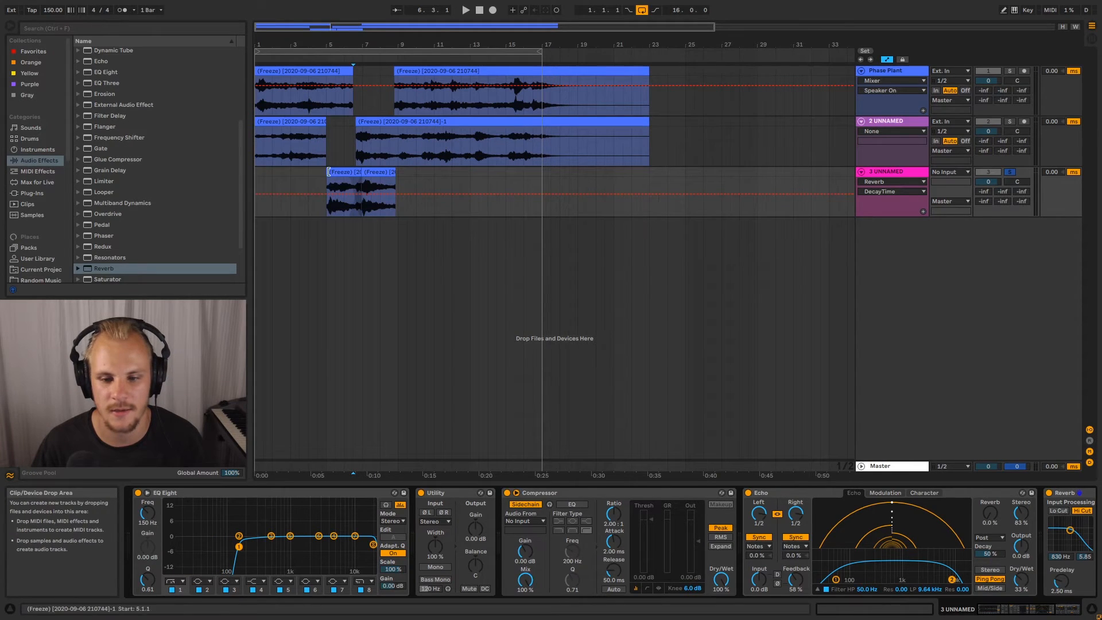
{"action": "left_click", "coordinate": [339, 172]}
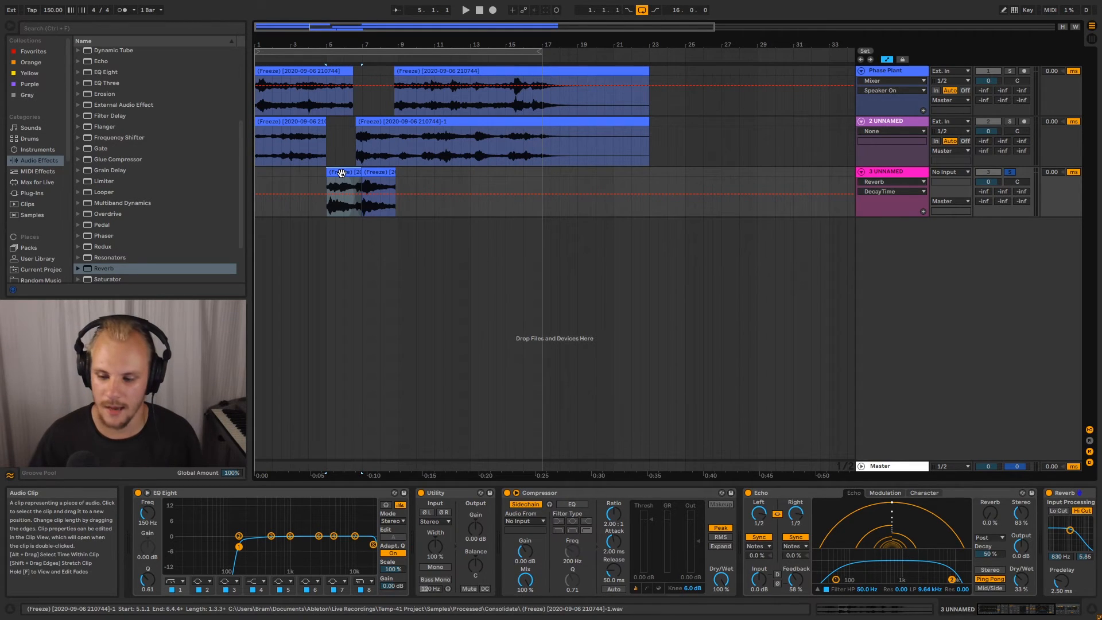
{"action": "left_click", "coordinate": [778, 513]}
{"action": "left_click", "coordinate": [779, 514]}
{"action": "left_click", "coordinate": [797, 539]}
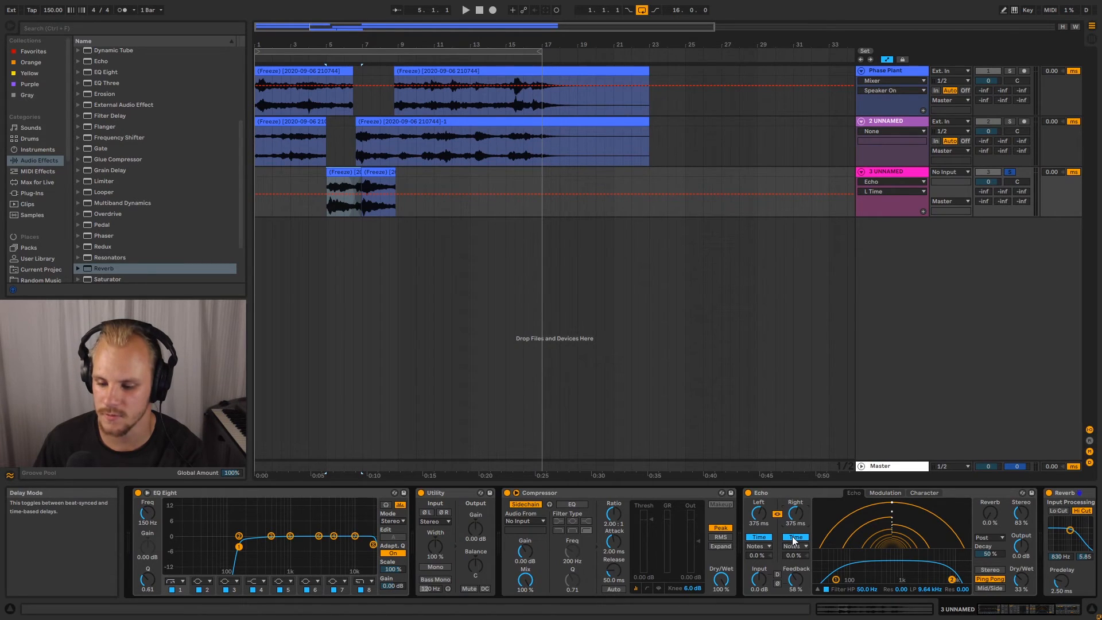
{"action": "left_click", "coordinate": [796, 537]}
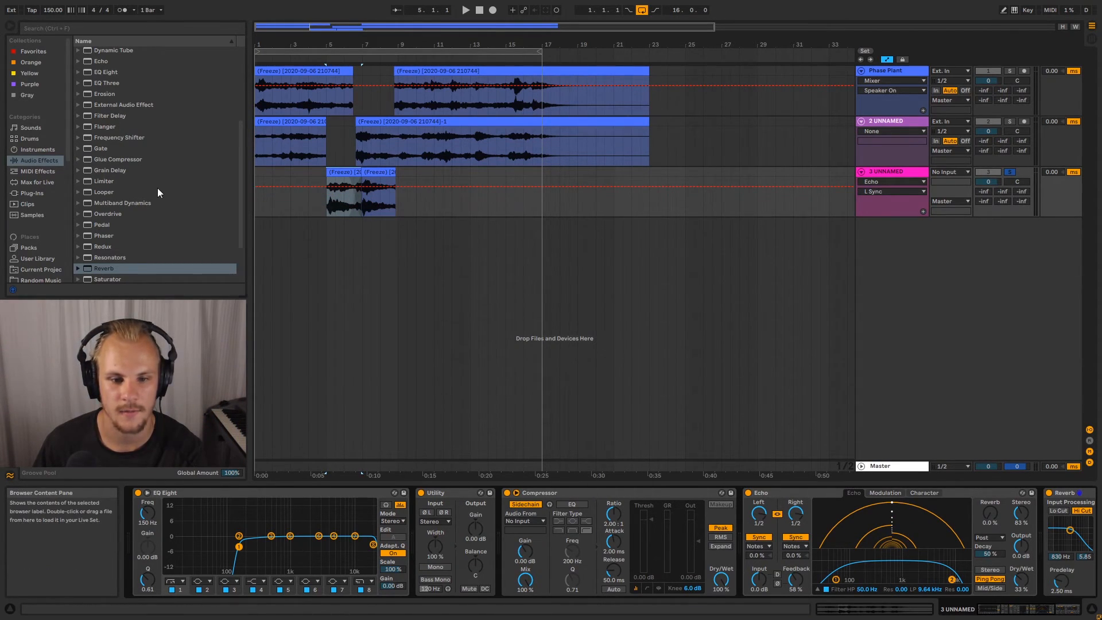
Insert the Versitile Format Plucks audio effect rack between the Compressor and the Echo on the third track
{"action": "scroll", "coordinate": [157, 187], "scroll_direction": "up", "scroll_amount": 4}
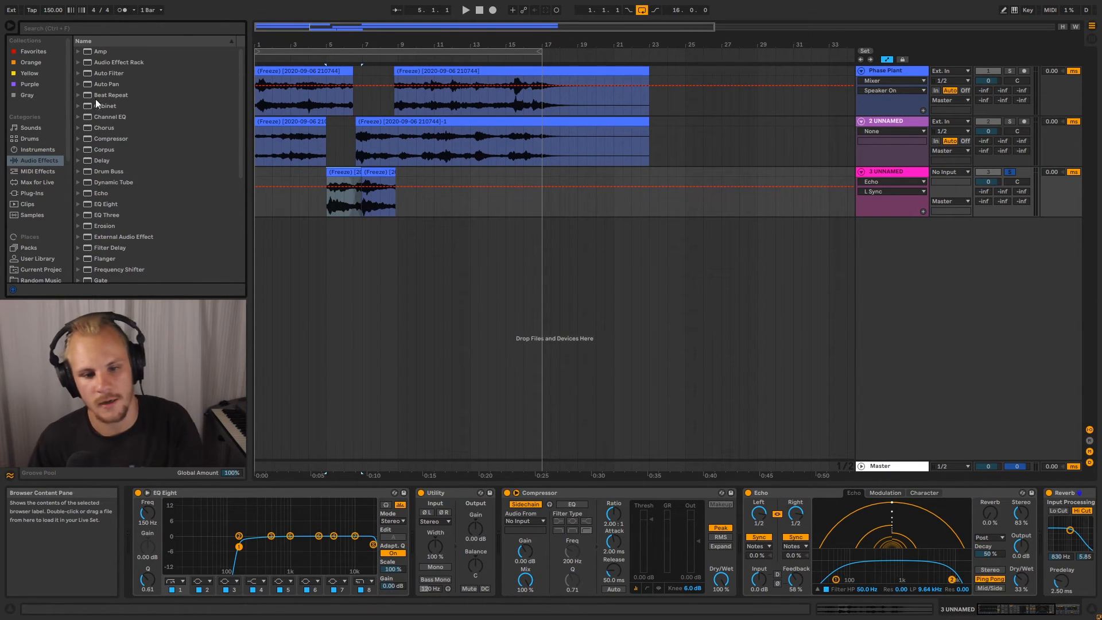
{"action": "left_click", "coordinate": [108, 61]}
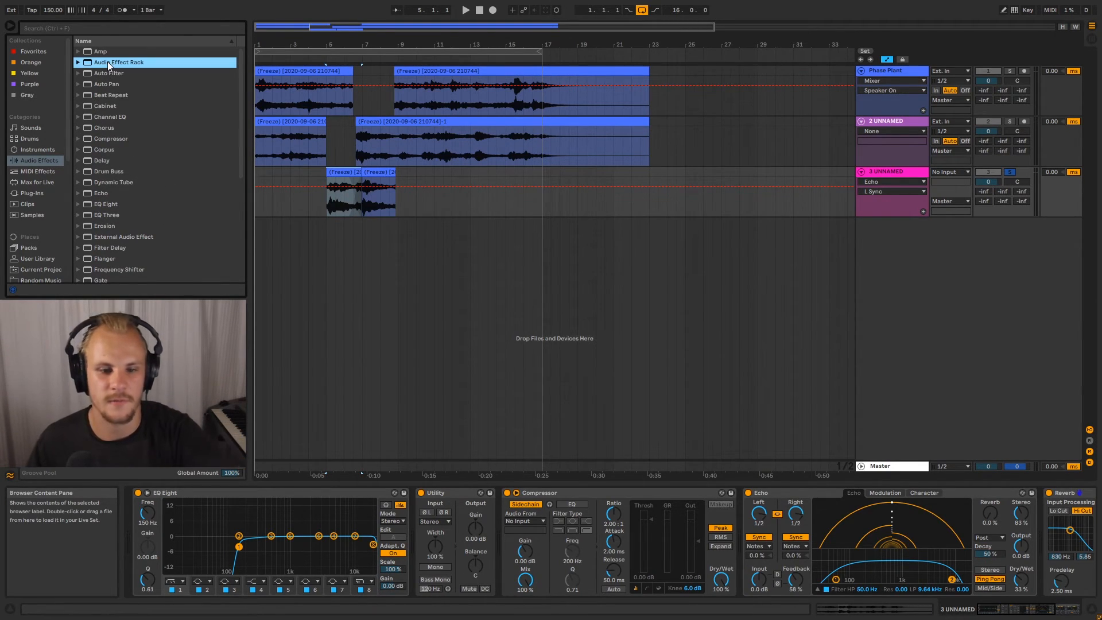
{"action": "left_click", "coordinate": [77, 61]}
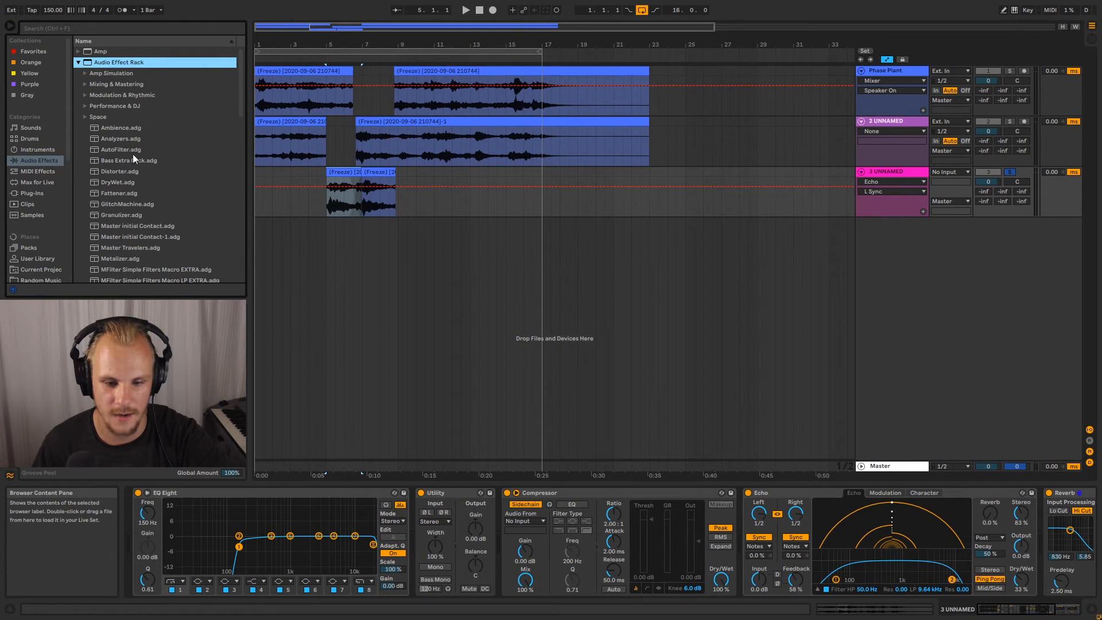
{"action": "scroll", "coordinate": [136, 181], "scroll_direction": "down", "scroll_amount": 5}
{"action": "scroll", "coordinate": [140, 203], "scroll_direction": "down", "scroll_amount": 3}
{"action": "left_click", "coordinate": [127, 191]}
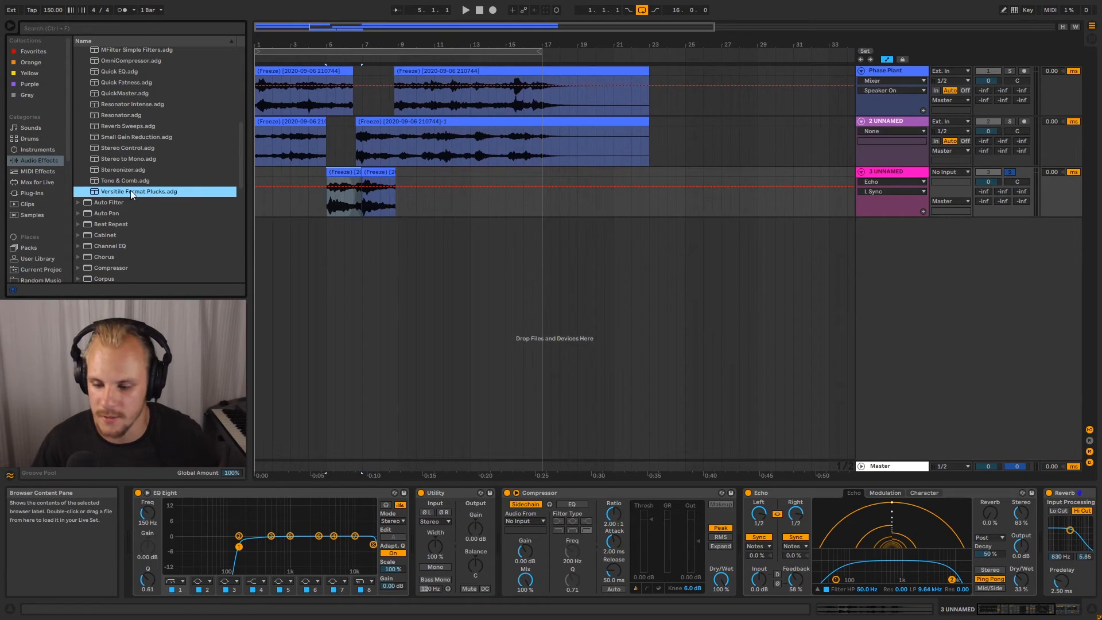
{"action": "left_click_drag", "start_coordinate": [626, 496], "coordinate": [725, 556]}
{"action": "left_click_drag", "start_coordinate": [638, 534], "coordinate": [635, 532]}
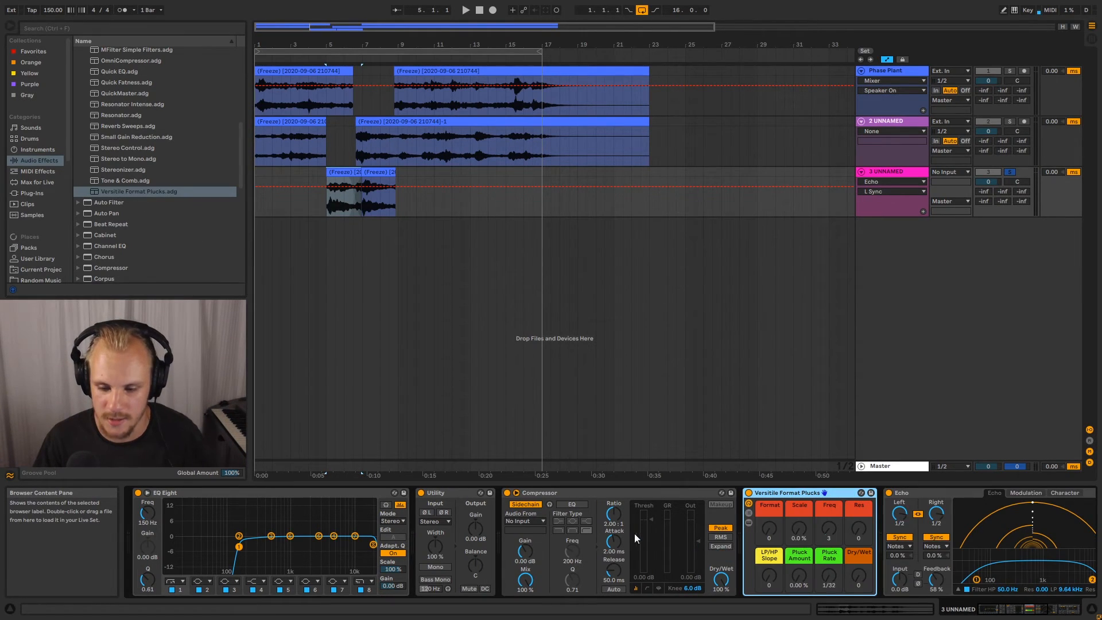
Delete the Utility and Compressor from the third track's effect chain
{"action": "left_click", "coordinate": [552, 494]}
{"action": "left_click", "coordinate": [444, 493], "text": "shift"}
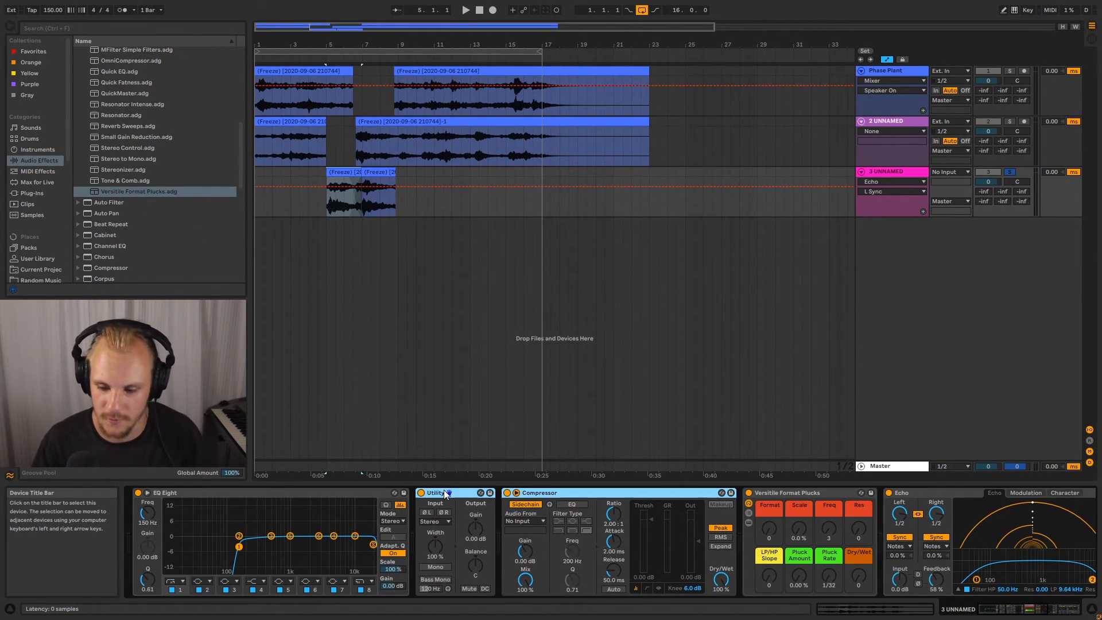
{"action": "key", "text": "Delete"}
Set the Versitile Format Plucks macros to Scale 6.3%, Freq 47, Res 35, Pluck Amount 55.1% and Pluck Rate 1/16
{"action": "mouse_move", "coordinate": [445, 529]}
{"action": "left_mouse_down"}
{"action": "mouse_move", "coordinate": [445, 505]}
{"action": "mouse_move", "coordinate": [445, 518]}
{"action": "left_mouse_up"}
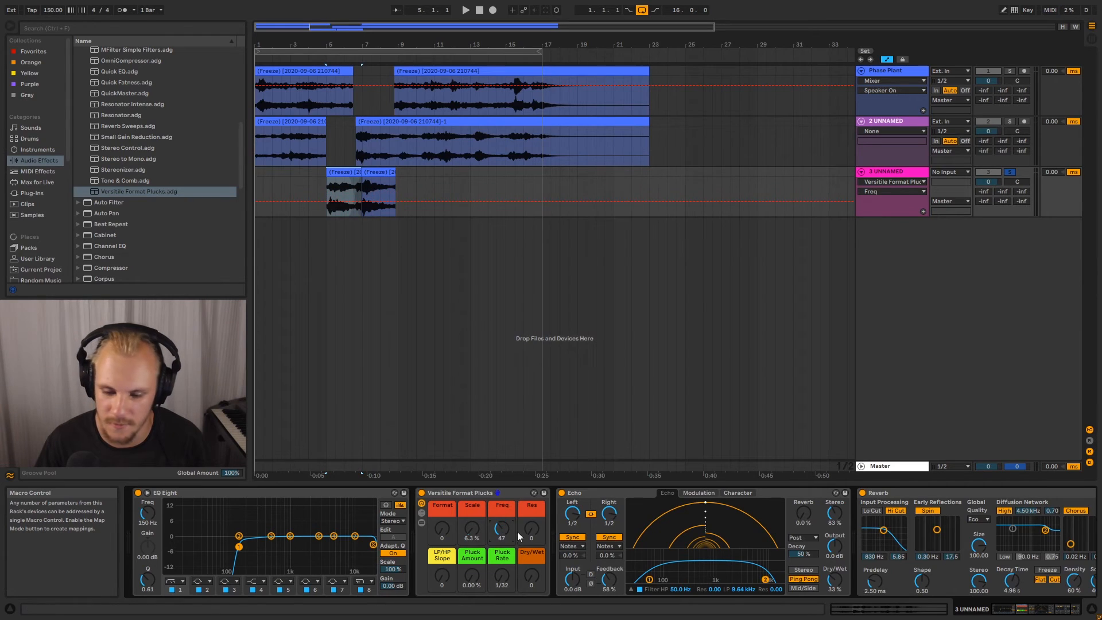
{"action": "left_click_drag", "start_coordinate": [501, 576], "coordinate": [502, 565]}
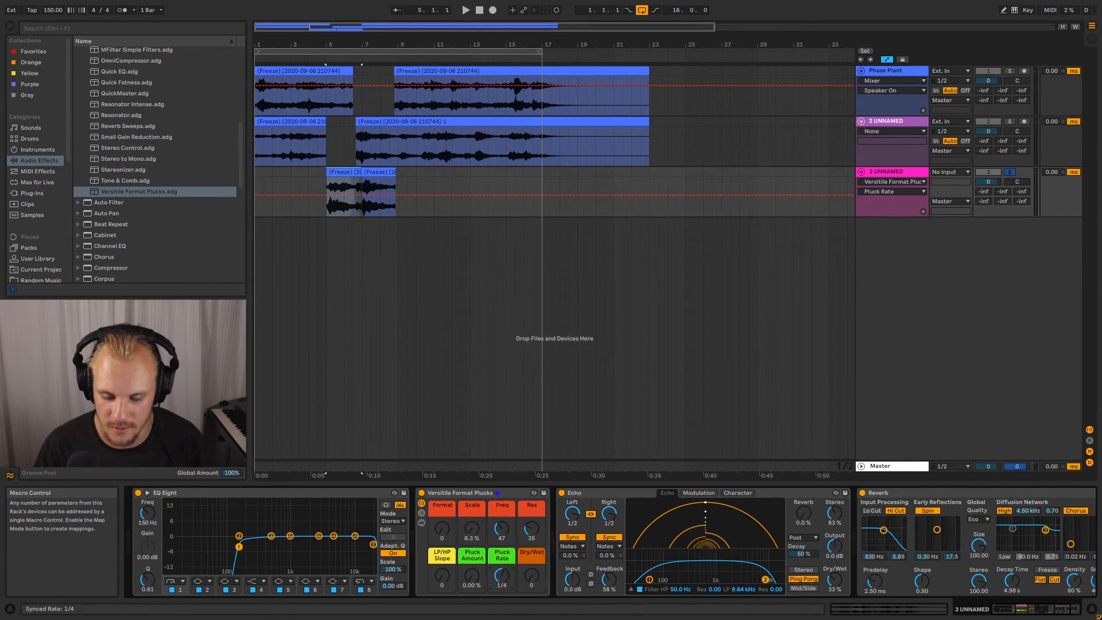
{"action": "left_click_drag", "start_coordinate": [501, 575], "coordinate": [532, 551]}
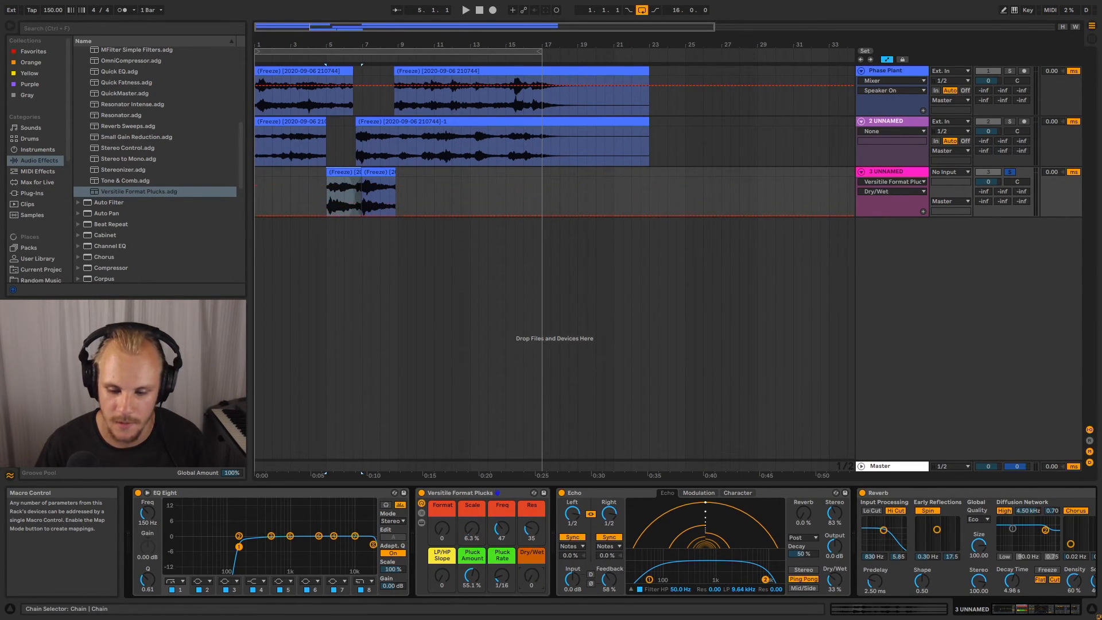
{"action": "left_click", "coordinate": [476, 493]}
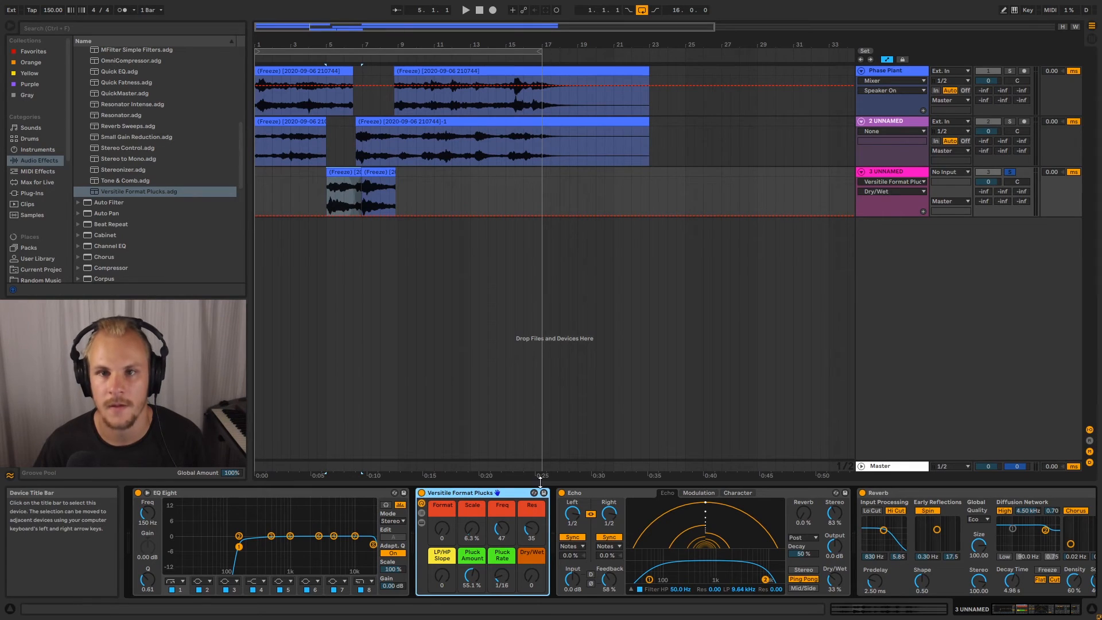